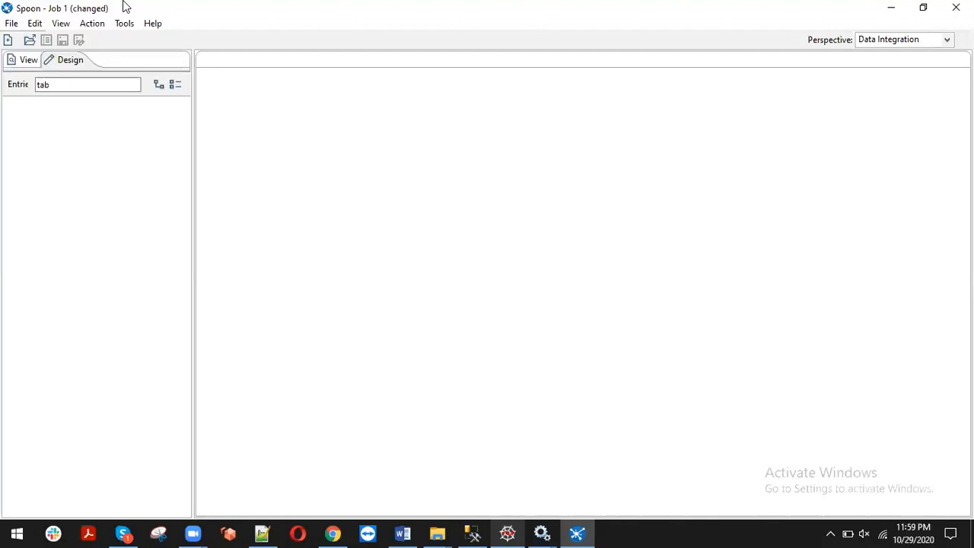
Create a new empty transformation from the File > New menu
left_click(12, 26)
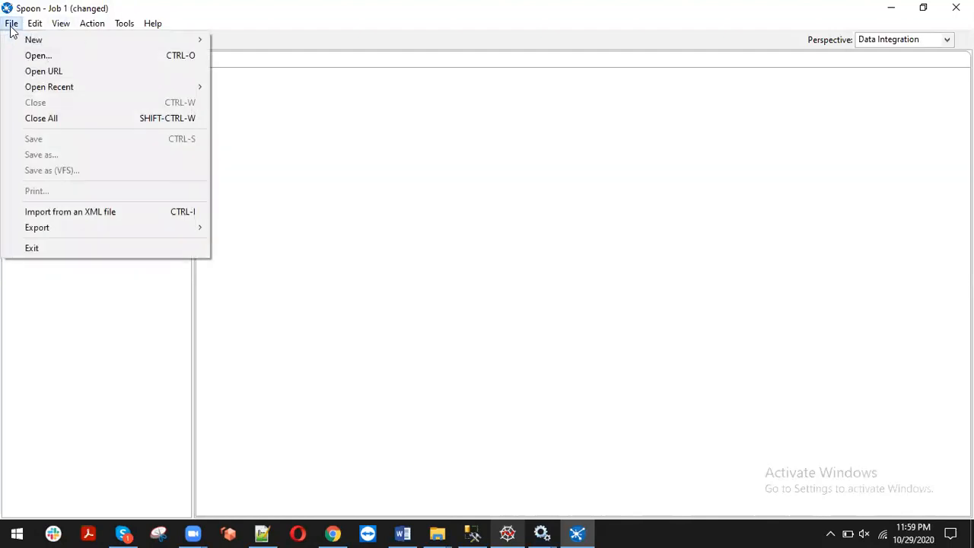
mouse_move(198, 38)
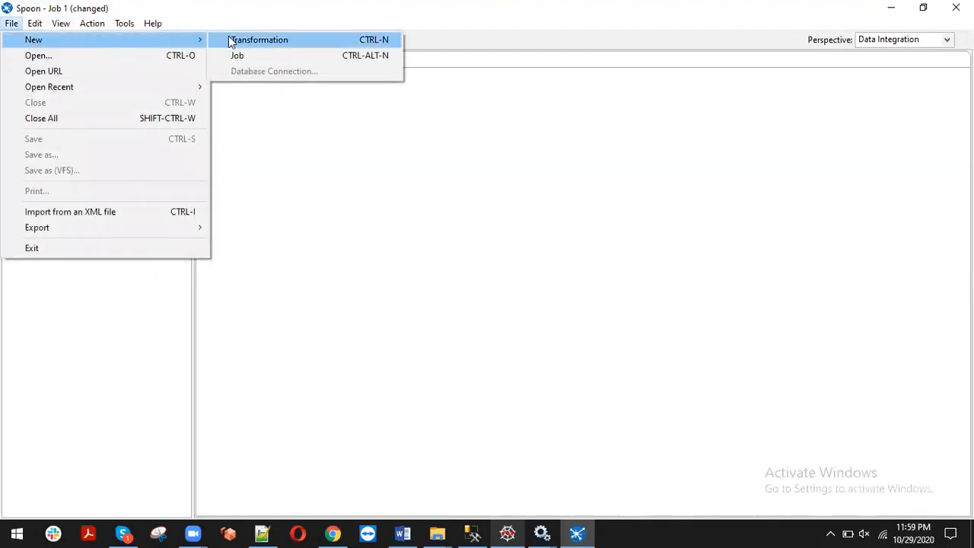
left_click(230, 41)
Create a new empty job from the File > New menu
left_click(11, 23)
mouse_move(48, 48)
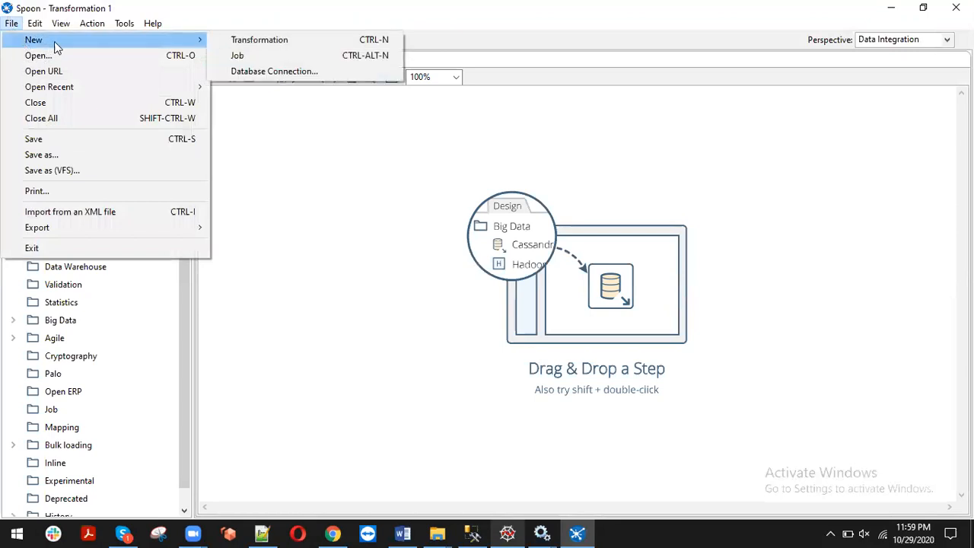
left_click(238, 55)
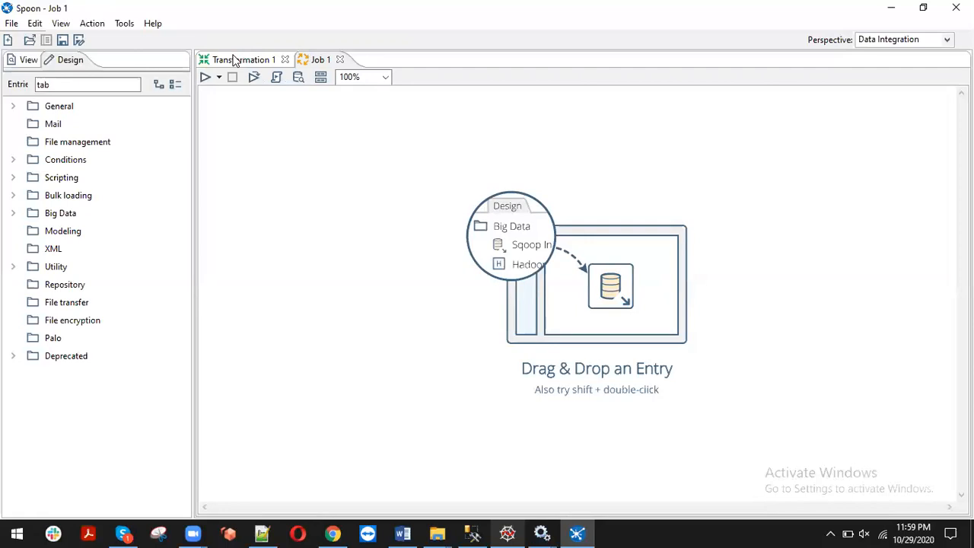
Switch to Transformation 1, clear the Steps search filter and expand the Input category
left_click(235, 61)
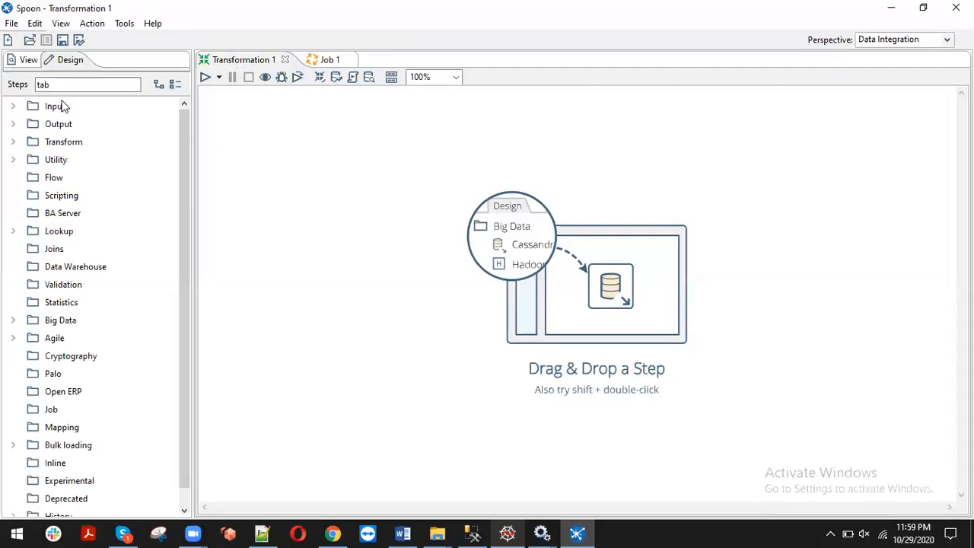
left_click(13, 107)
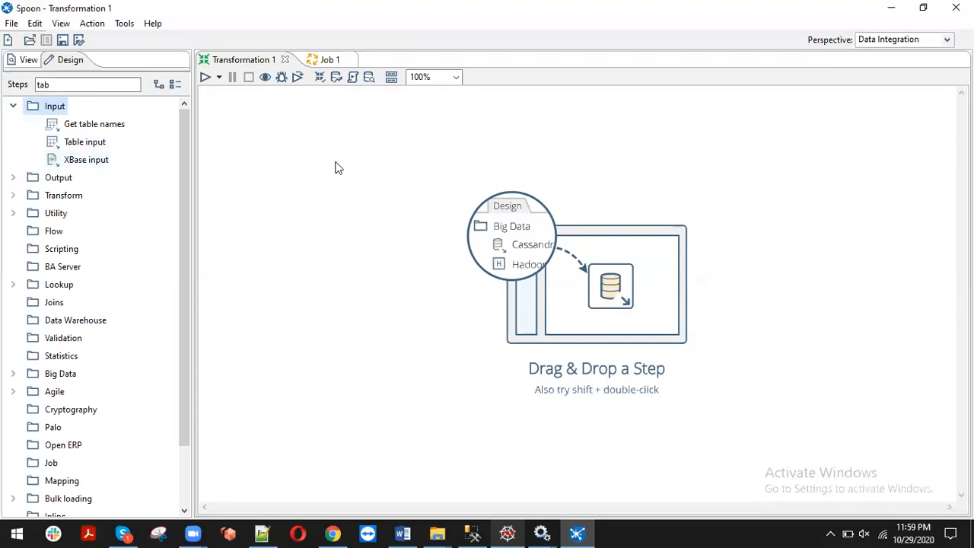
double_click(76, 83)
key("BackSpace")
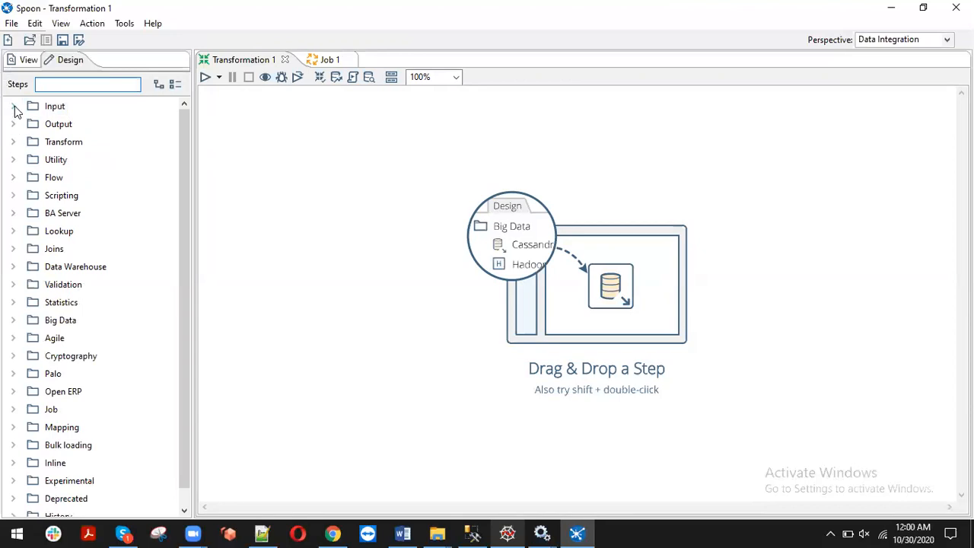
left_click(14, 107)
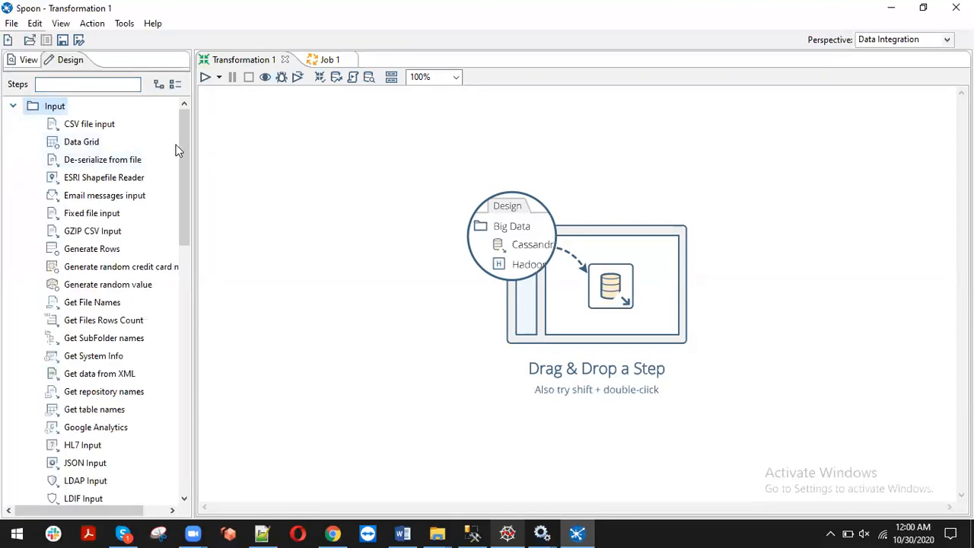
mouse_move(185, 143)
left_mouse_down()
mouse_move(180, 304)
mouse_move(171, 136)
left_mouse_up()
Drag a Table input step onto the Transformation 1 canvas and open its settings
left_click(90, 84)
left_click_drag(187, 130, 180, 187)
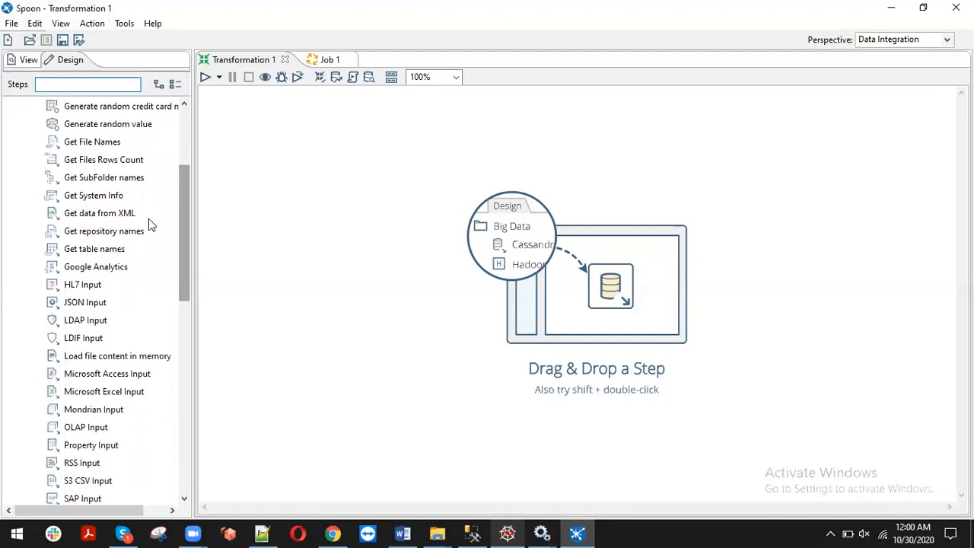
left_click(104, 264)
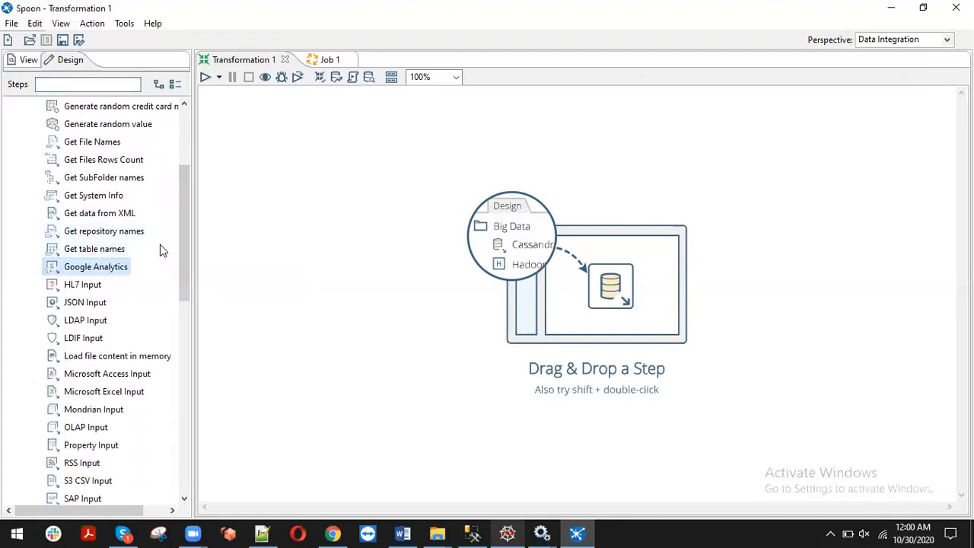
left_click_drag(188, 246, 183, 317)
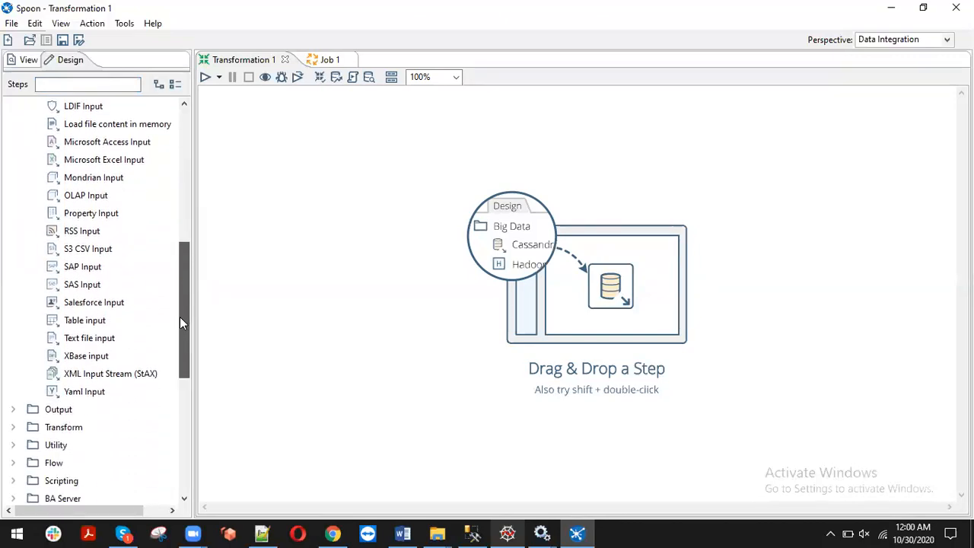
mouse_move(180, 317)
left_mouse_down()
mouse_move(189, 277)
mouse_move(191, 308)
left_mouse_up()
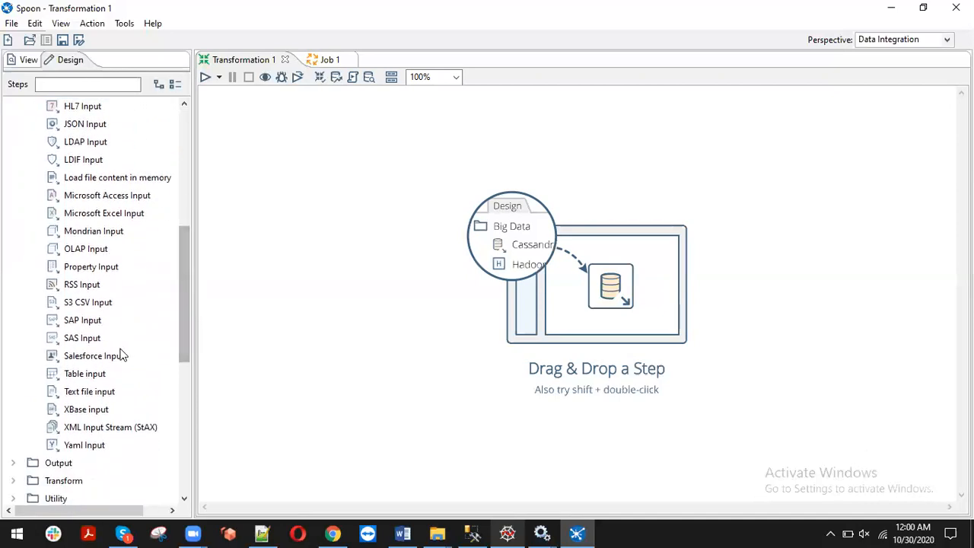
left_click_drag(95, 373, 328, 170)
double_click(332, 170)
Start a new database connection for Table input named test_con
left_click(712, 59)
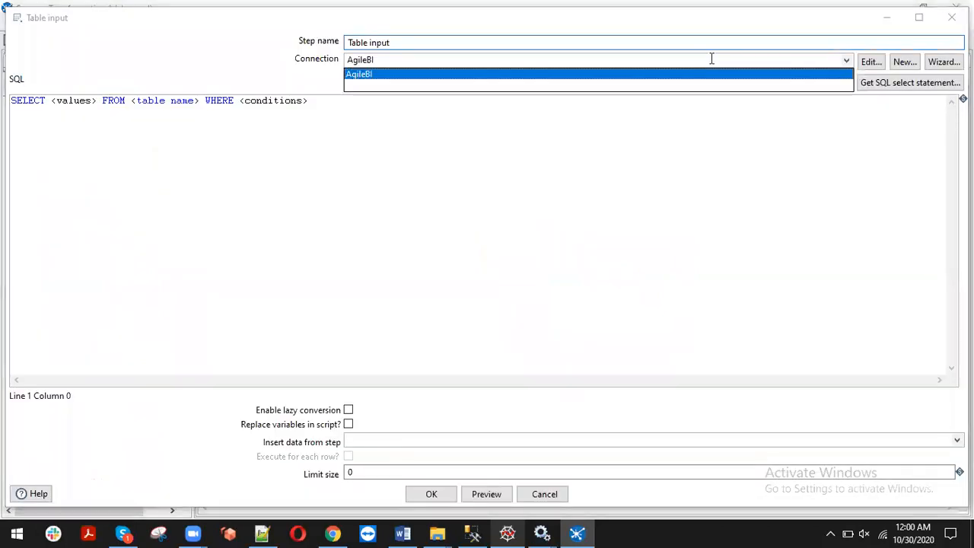
left_click(901, 64)
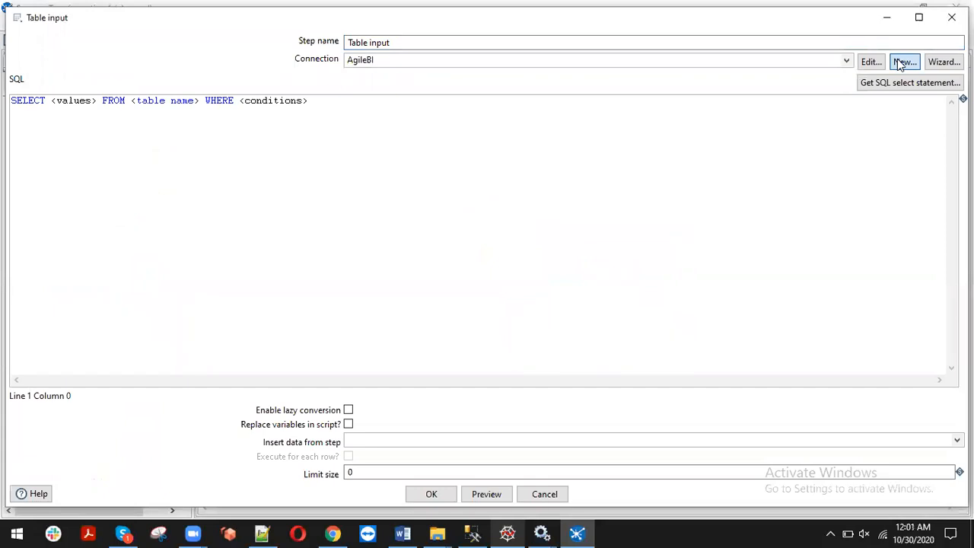
left_click(901, 64)
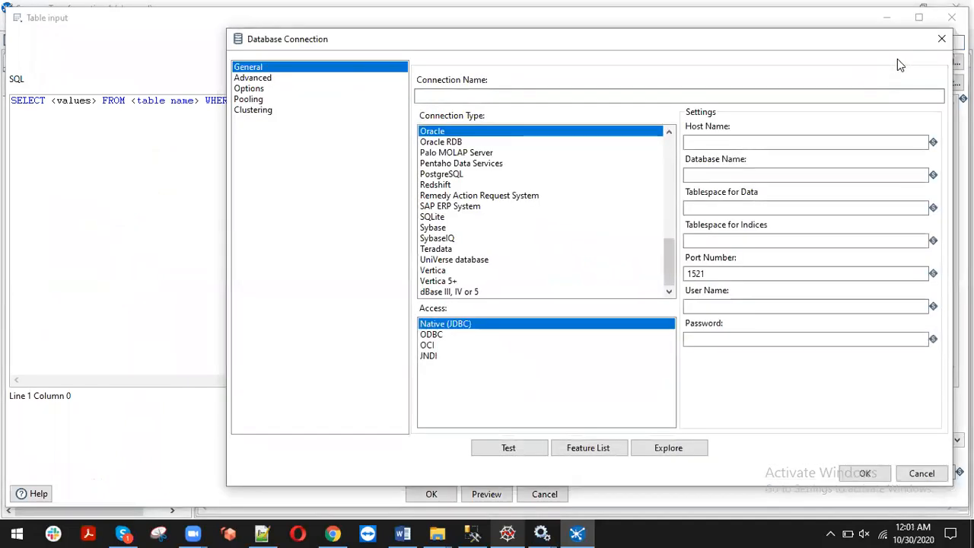
left_click(526, 95)
type("test")
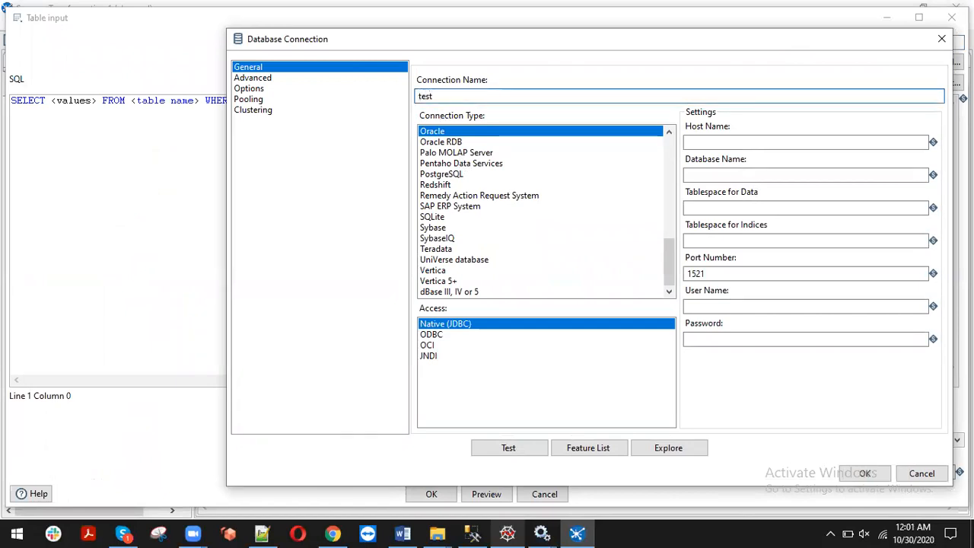
type("_con")
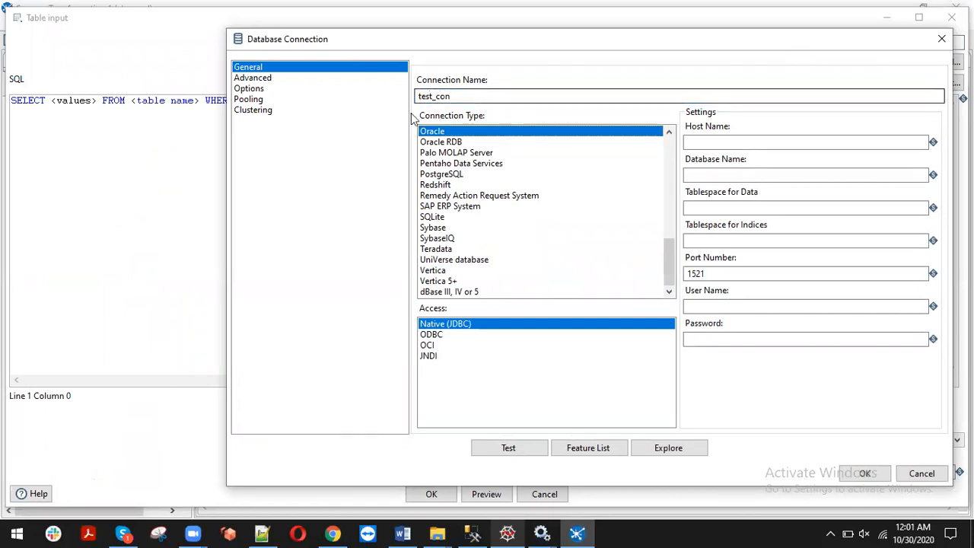
Set the connection type to MS SQL Server with Native (JDBC) access
left_click(470, 175)
scroll(471, 180, "up", 2)
key("m")
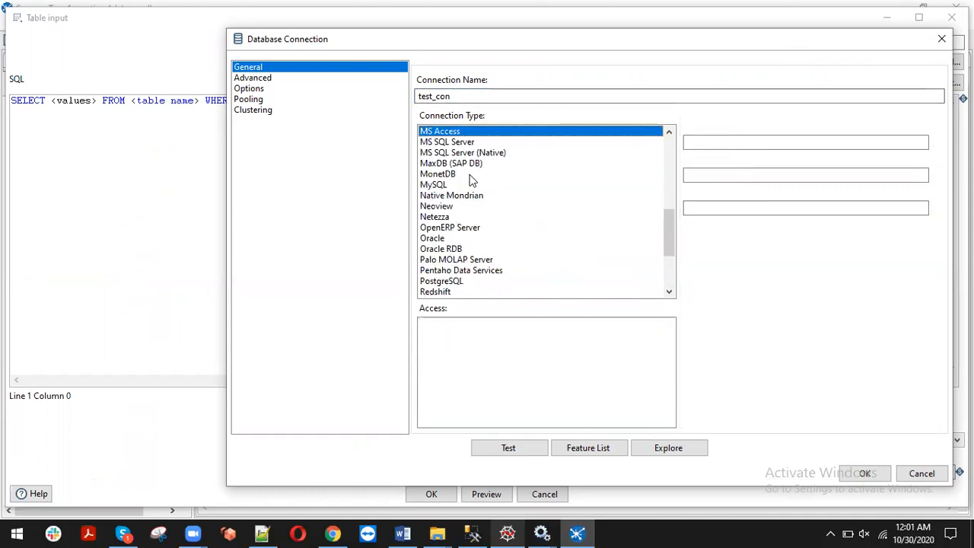
left_click(455, 145)
left_click(726, 140)
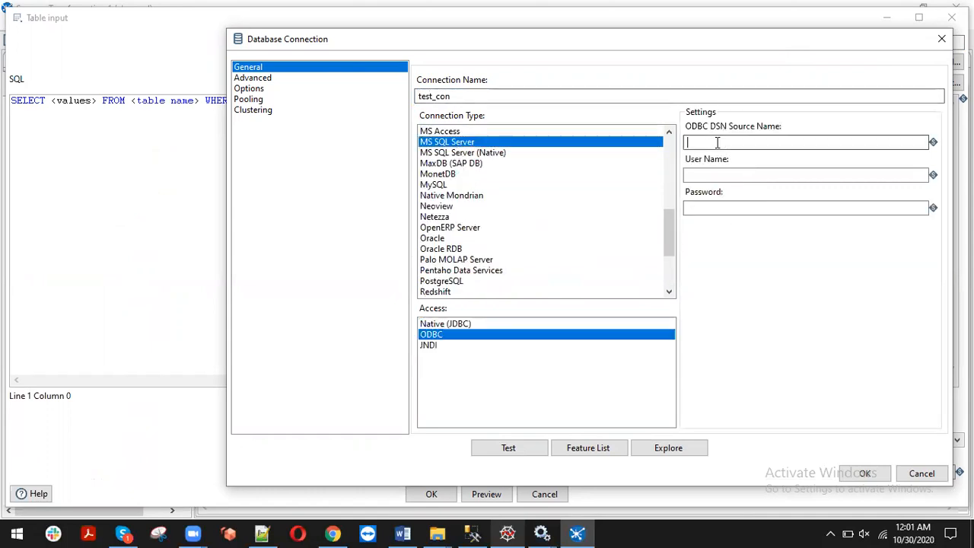
left_click(457, 324)
Enter host localhost, database AdventureWorks2012, instance PCKHRM, the sa login and its password
left_click(759, 140)
type("localhost")
key("Tab")
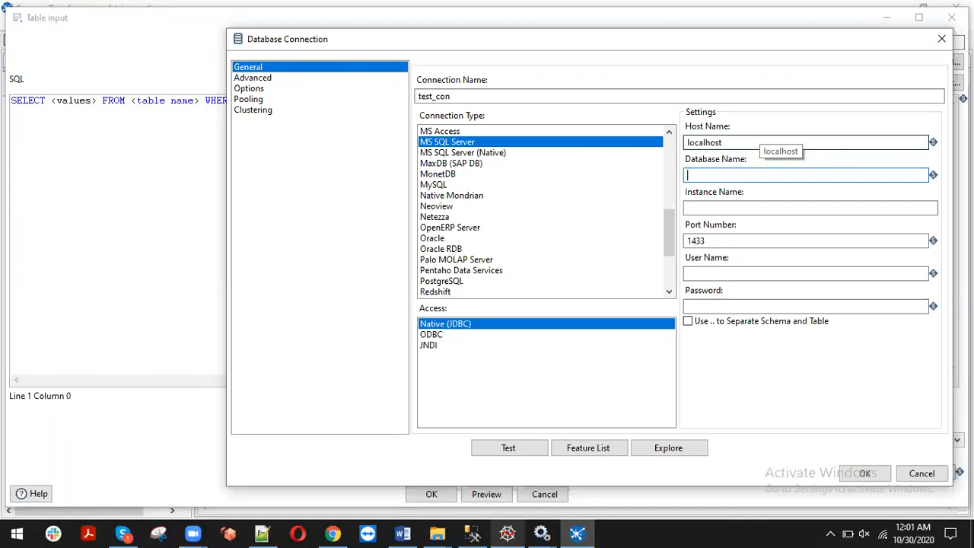
type("AdventureWorks2012")
key("Tab")
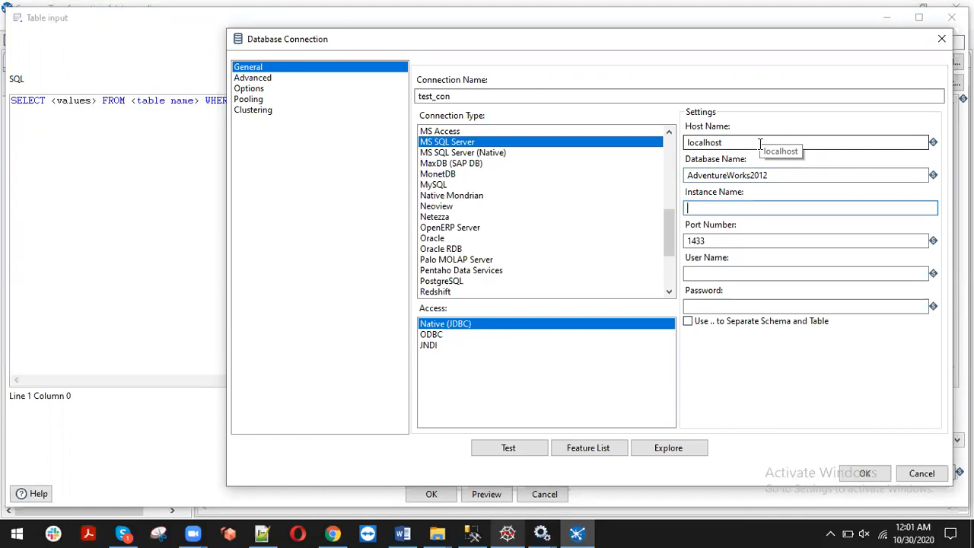
type("PCKHRM")
key("Tab")
type("sa")
key("Tab")
type("123")
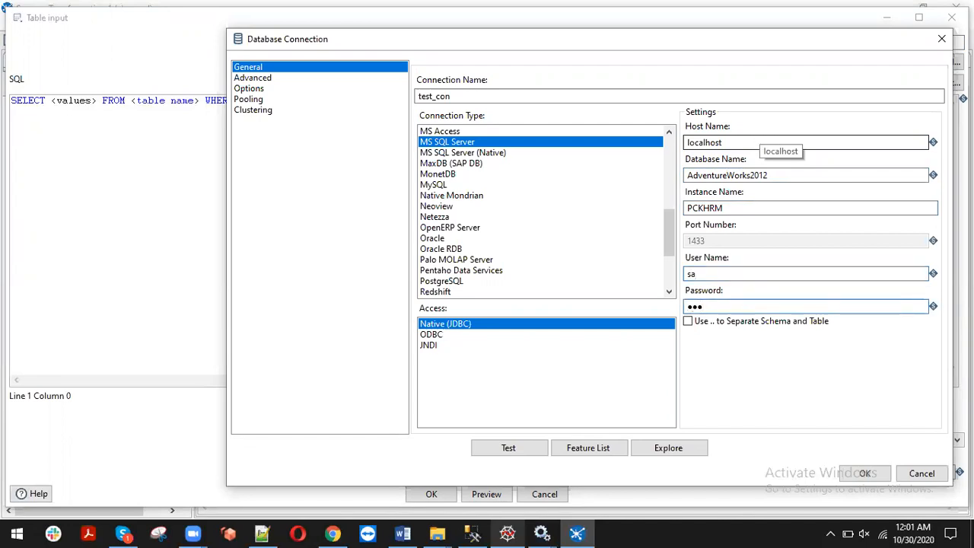
Test the test_con connection successfully and save it
left_click(515, 454)
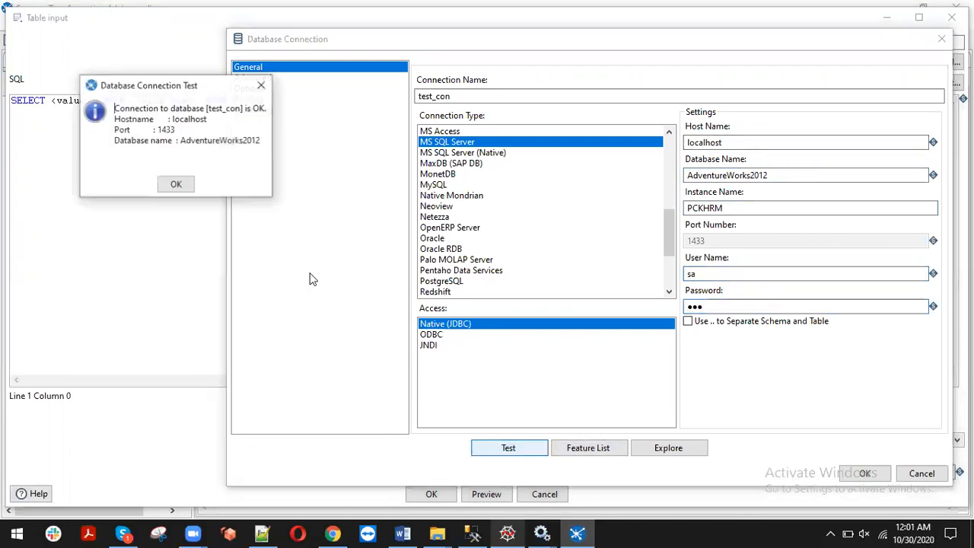
left_click_drag(138, 109, 177, 134)
left_click(175, 184)
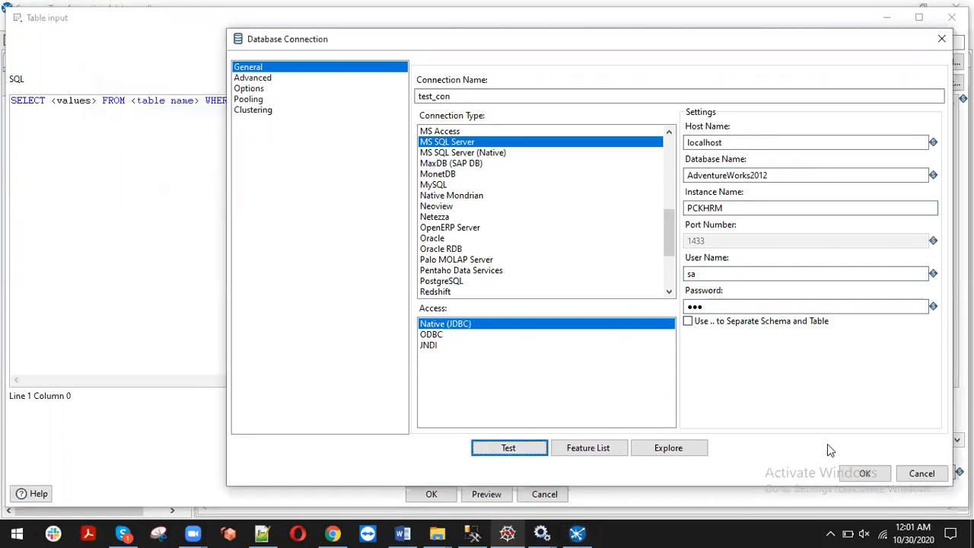
left_click(864, 472)
left_click(437, 272)
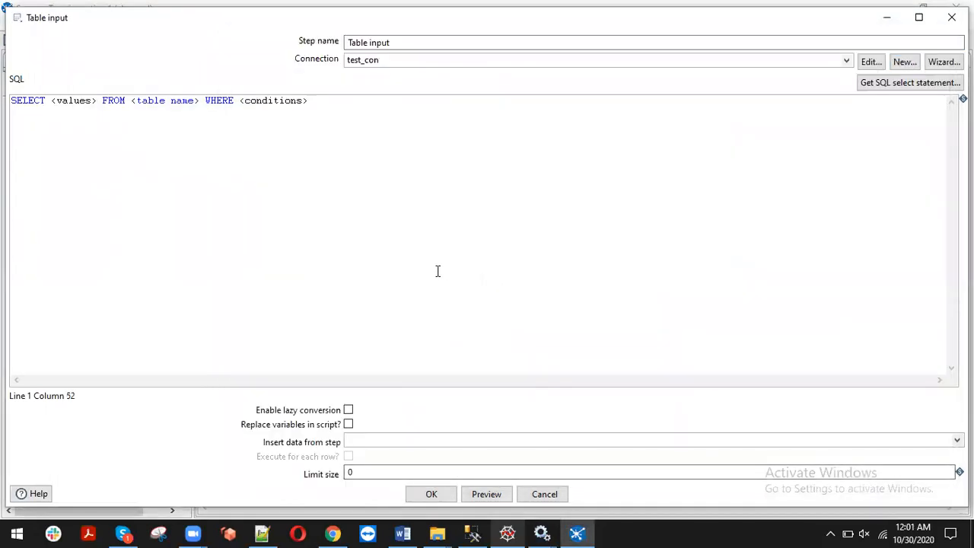
Clear the template SQL from the Table input query box
key("ctrl+a")
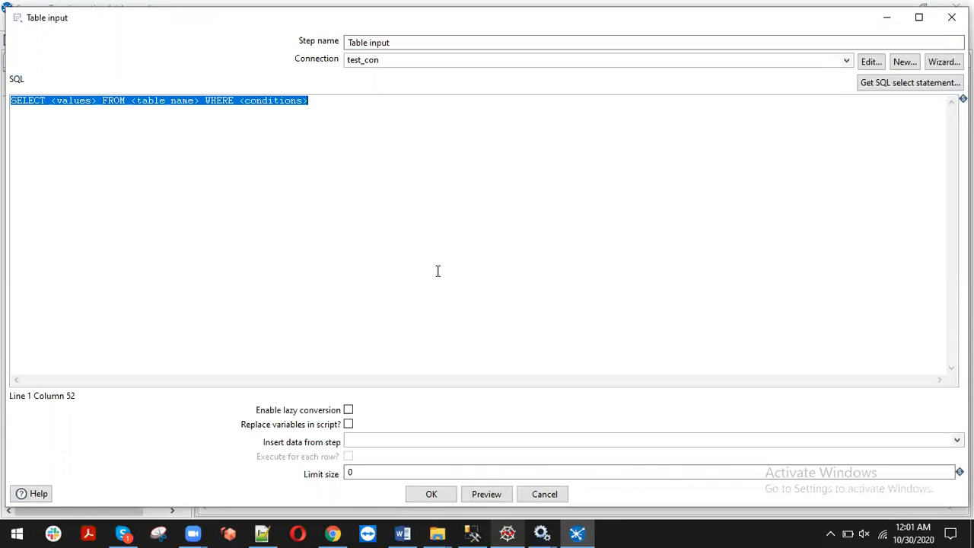
key("Delete")
type("s")
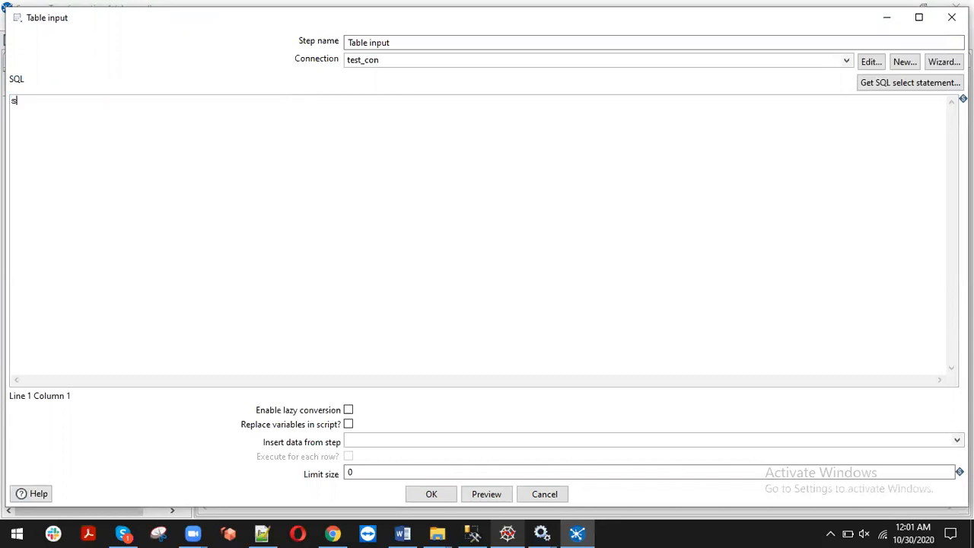
type("elect * from")
key("ctrl+a")
key("Delete")
Generate the select statement from test_con's Person schema, Address table
left_click(896, 90)
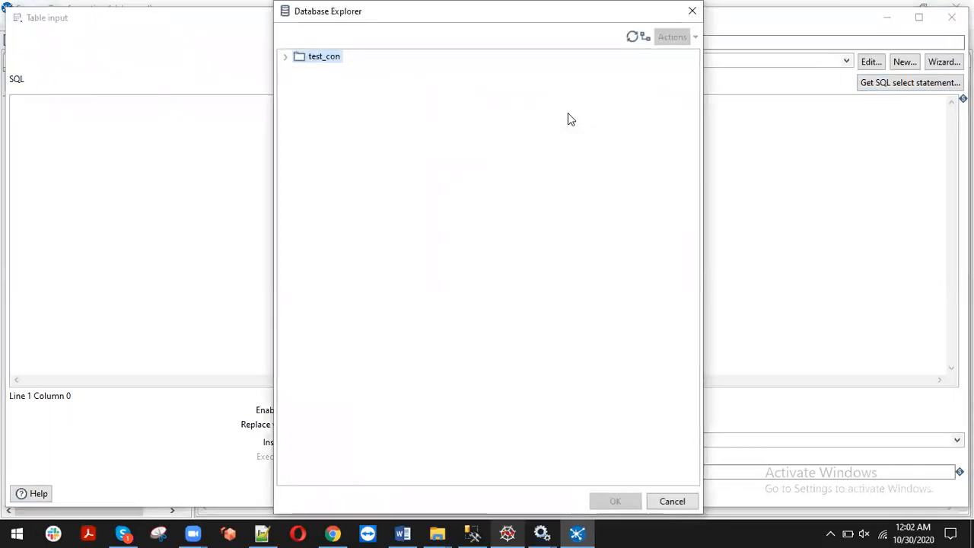
left_click(285, 58)
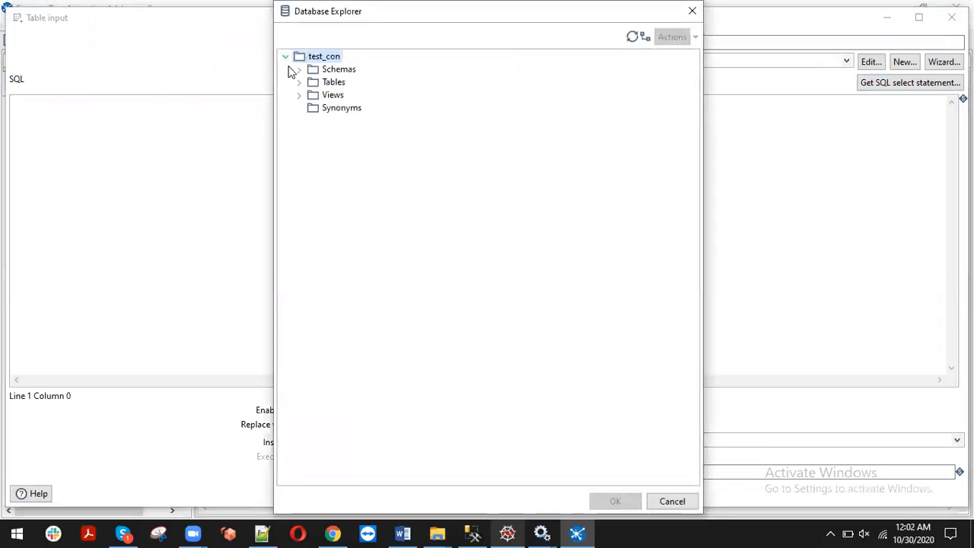
left_click(299, 70)
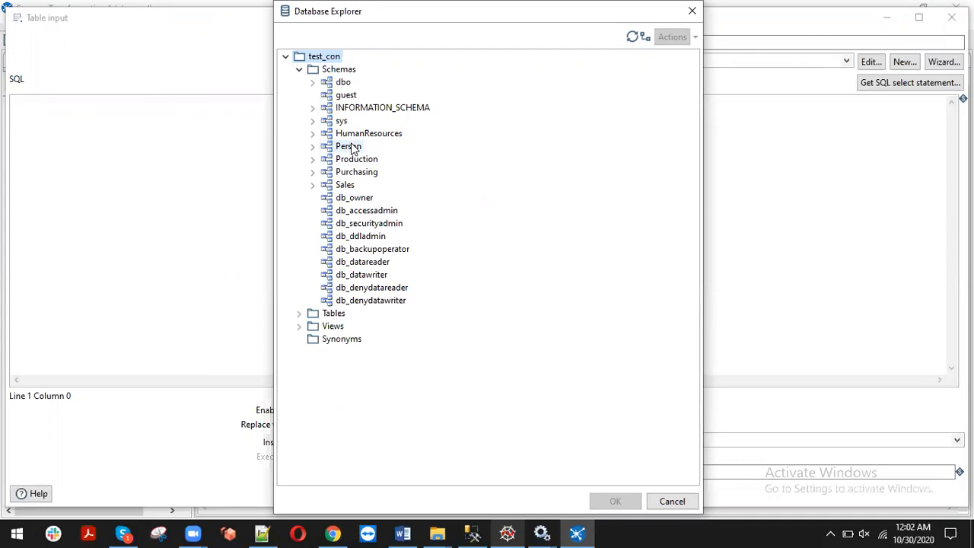
left_click(314, 147)
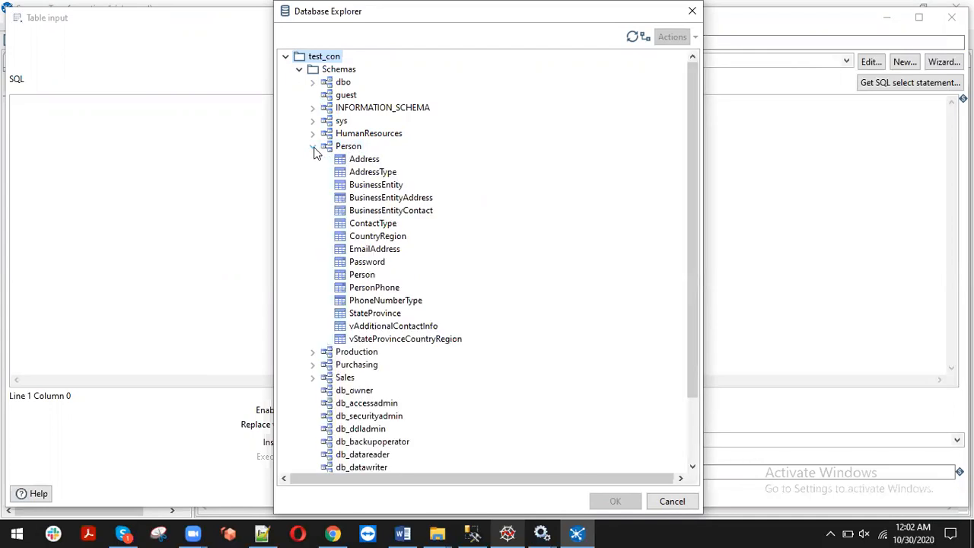
left_click(362, 159)
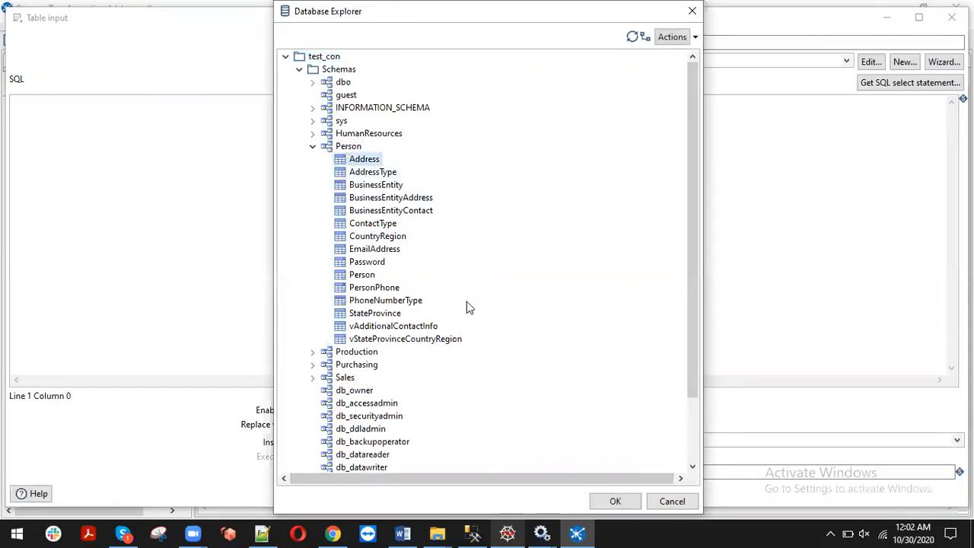
left_click(608, 503)
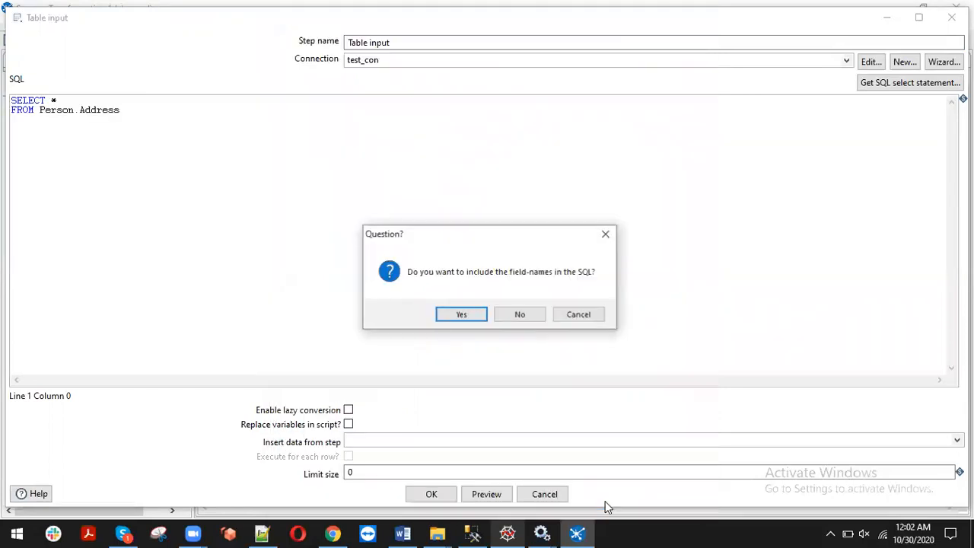
Include field names in the SQL and preview 2 rows of the query
left_click(473, 313)
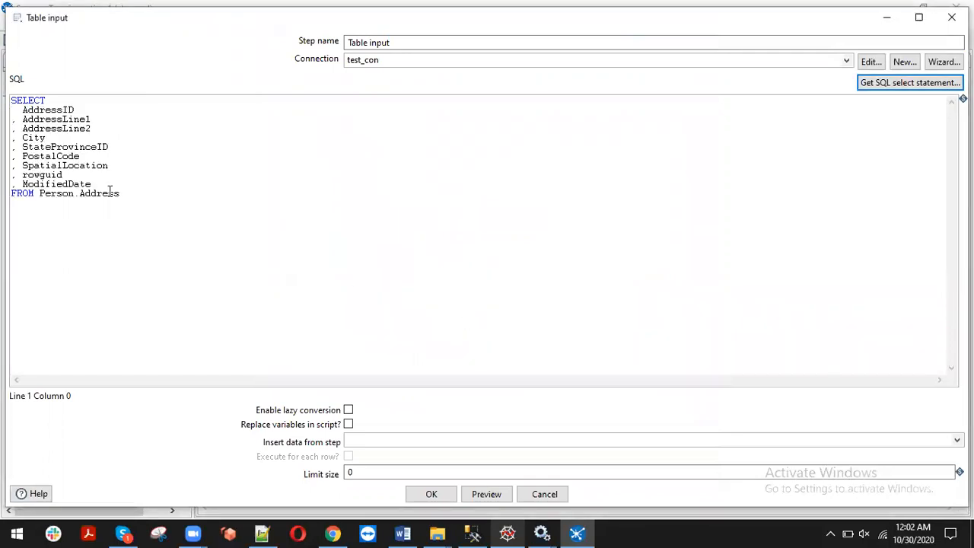
left_click_drag(92, 184, 22, 110)
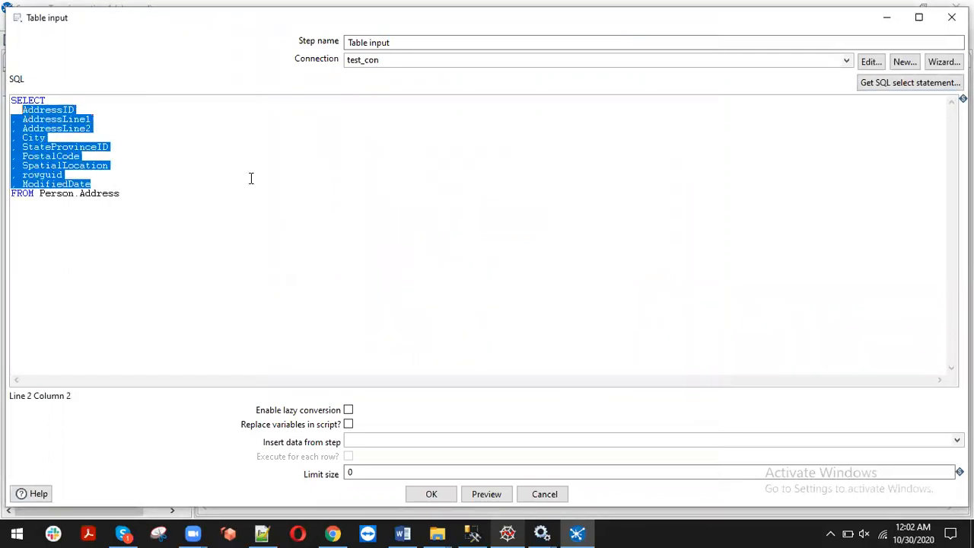
left_click(229, 184)
left_click(495, 496)
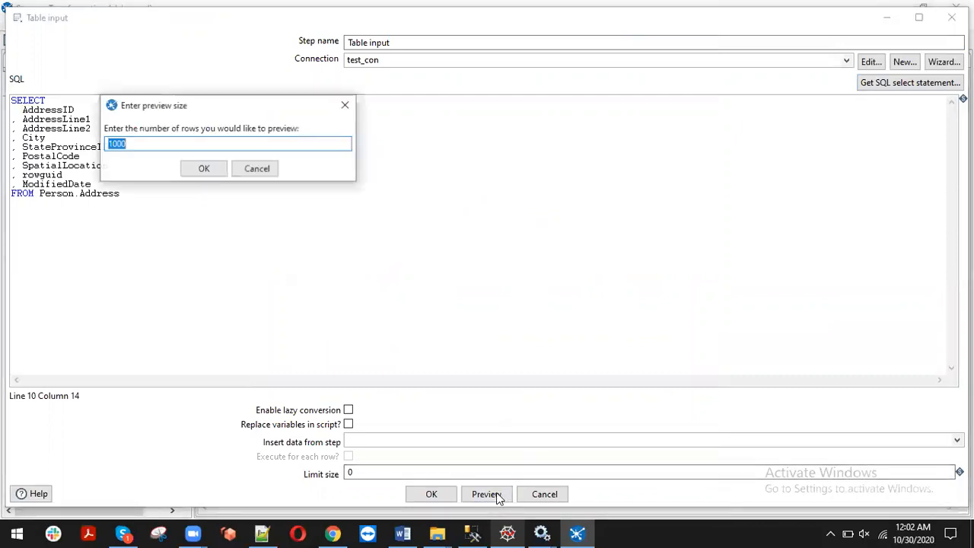
type("2")
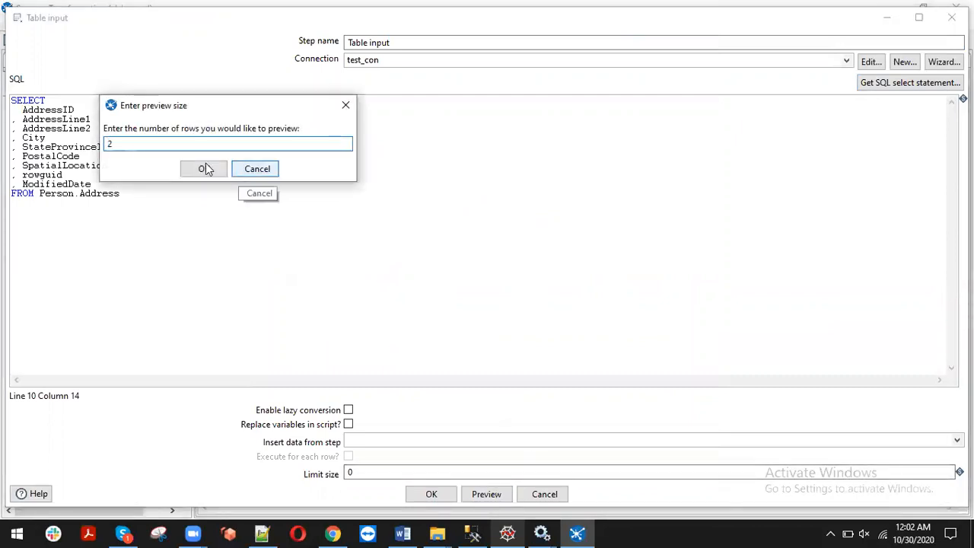
left_click(206, 169)
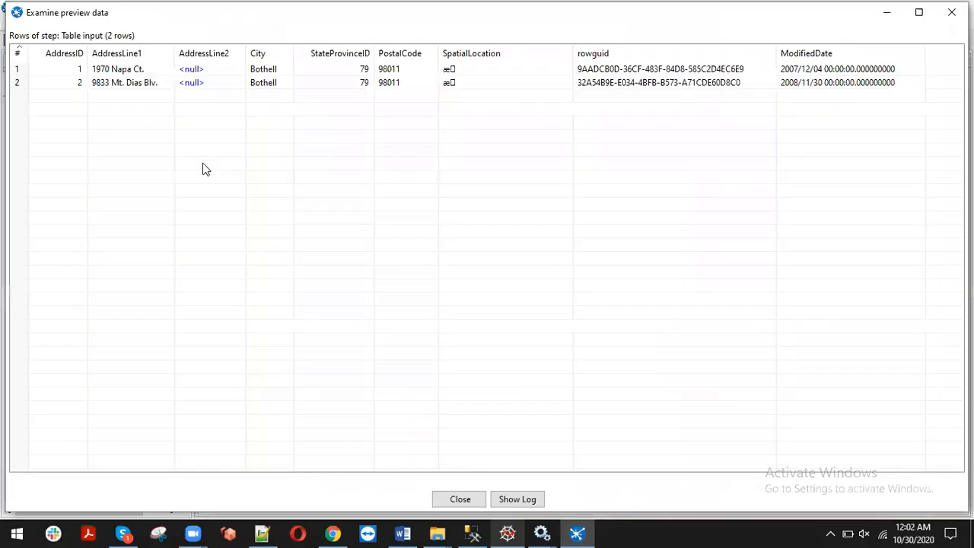
Inspect the SpatialLocation and 1970 Napa Ct. values; try sorting by City and dismiss the error
mouse_move(174, 55)
left_mouse_down()
mouse_move(309, 67)
mouse_move(165, 69)
left_mouse_up()
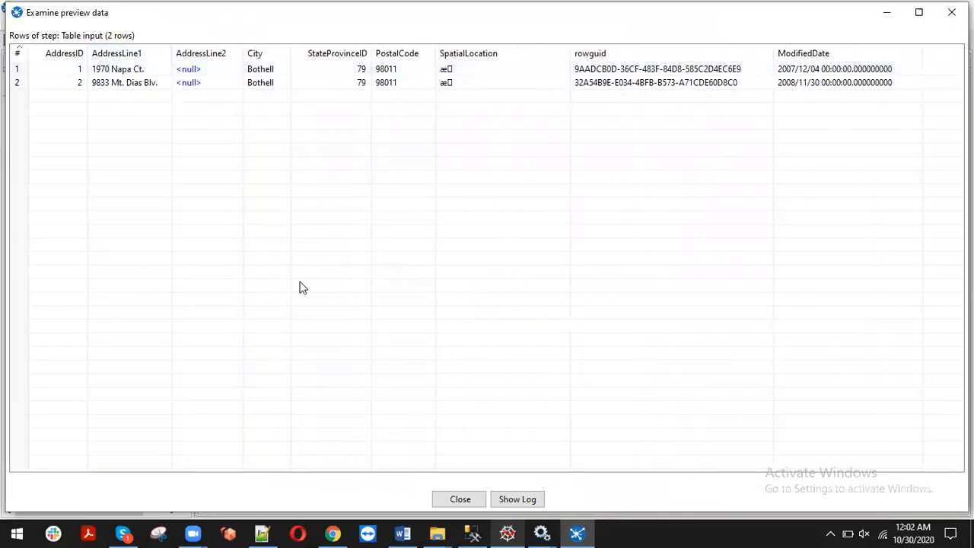
left_click(480, 82)
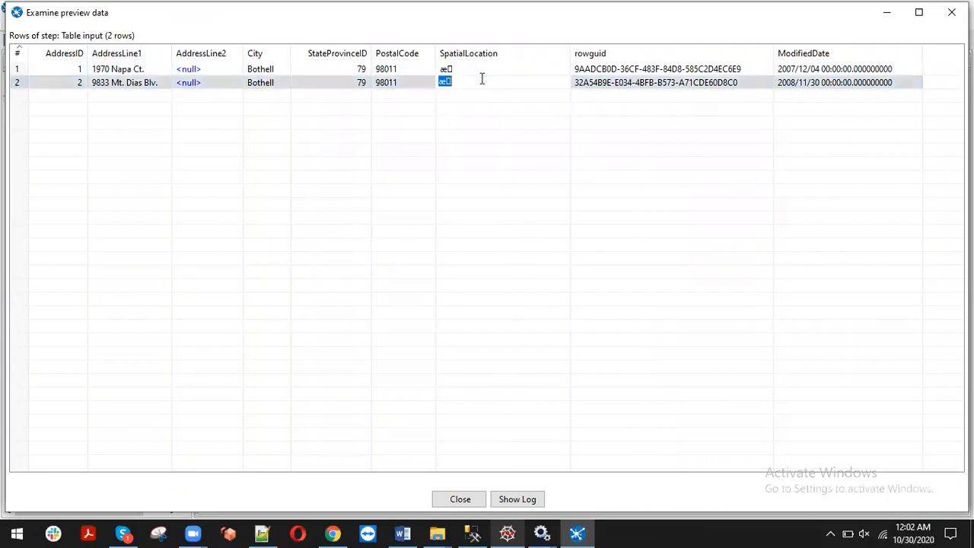
left_click(524, 69)
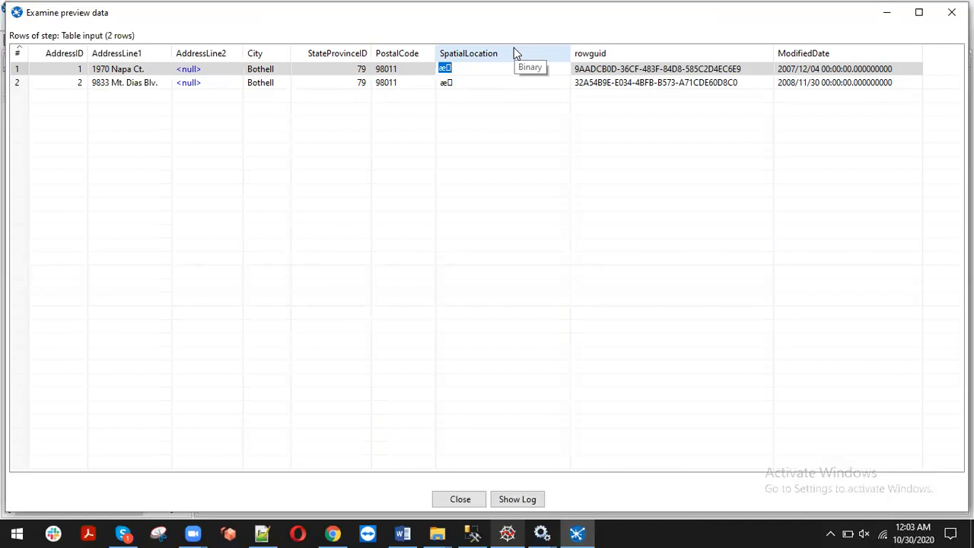
left_click(156, 69)
left_click(274, 60)
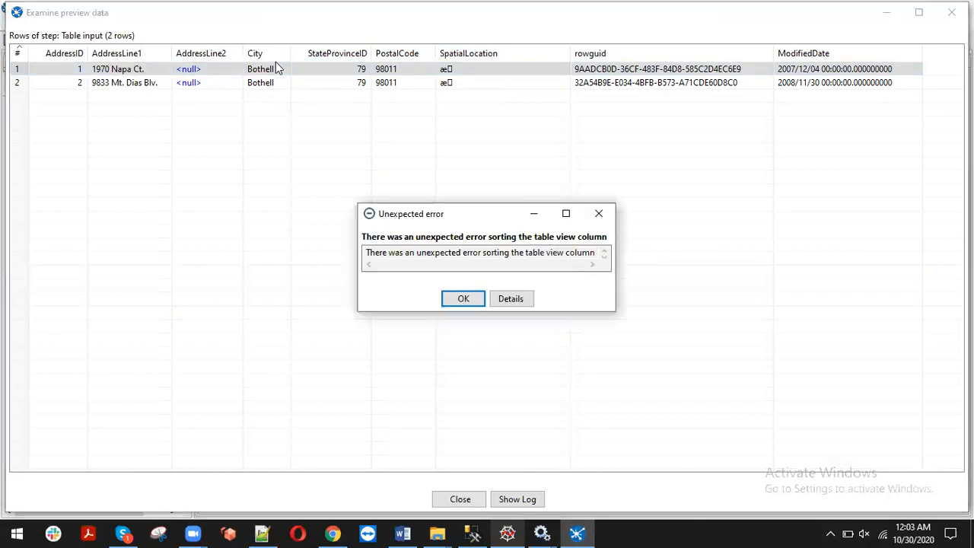
left_click(465, 303)
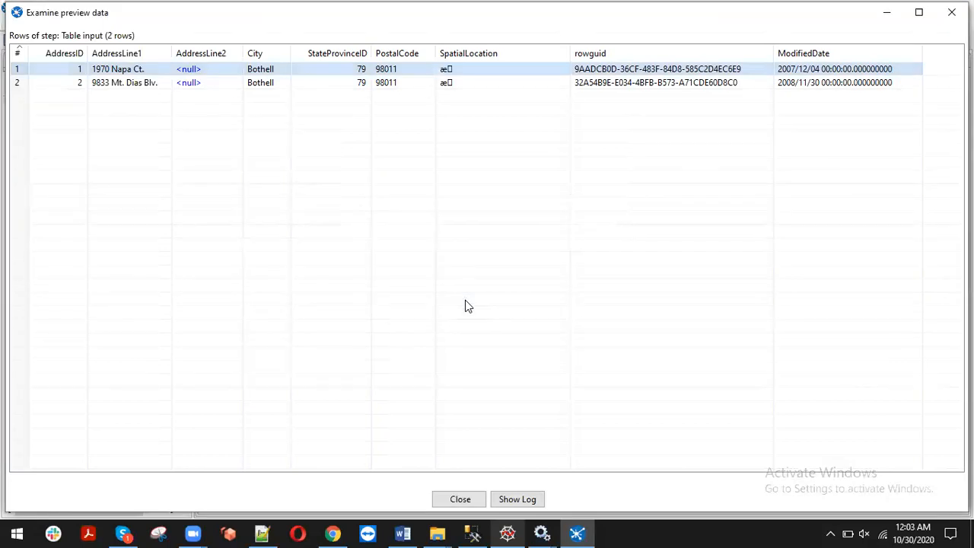
Check row values for AddressLine1, City, AddressLine2 and StateProvinceID, then close the preview
left_click(151, 85)
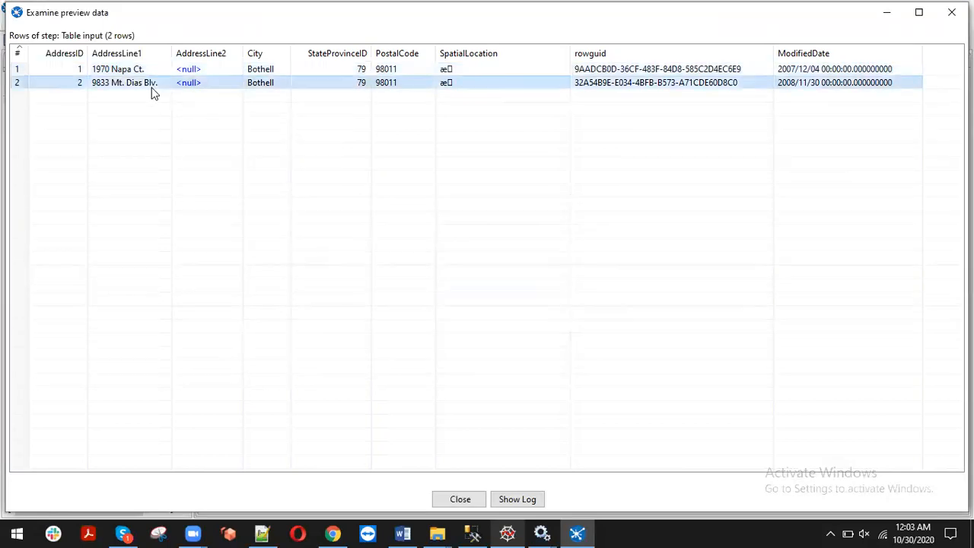
left_click(275, 83)
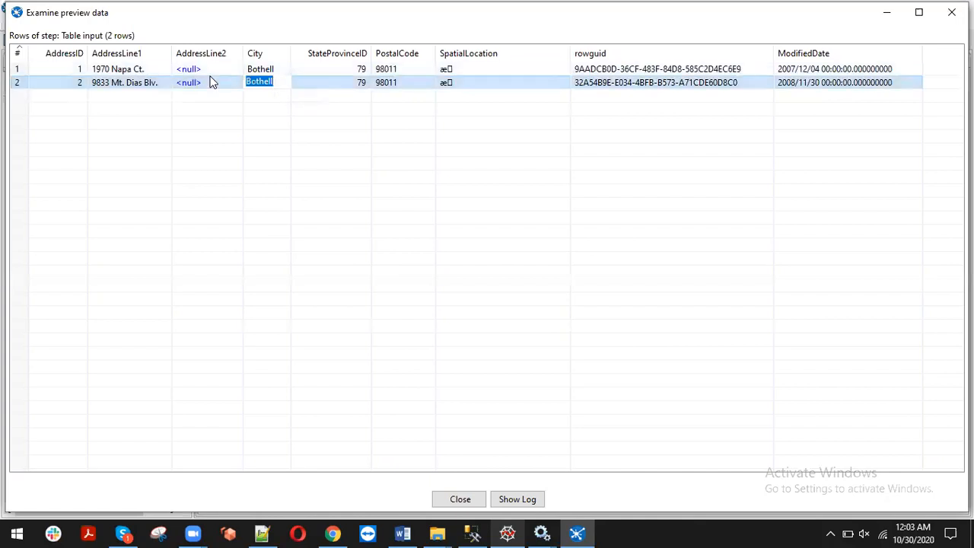
left_click(210, 80)
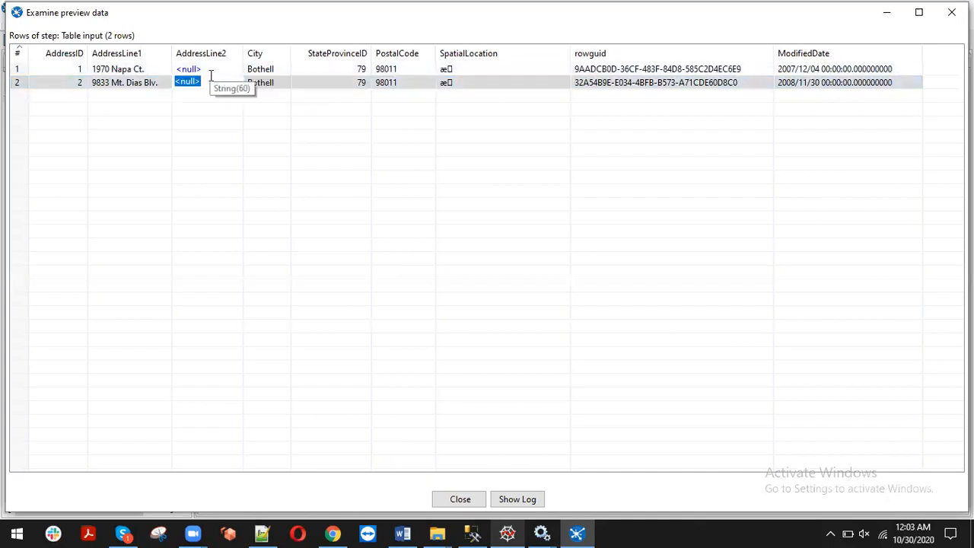
left_click(125, 68)
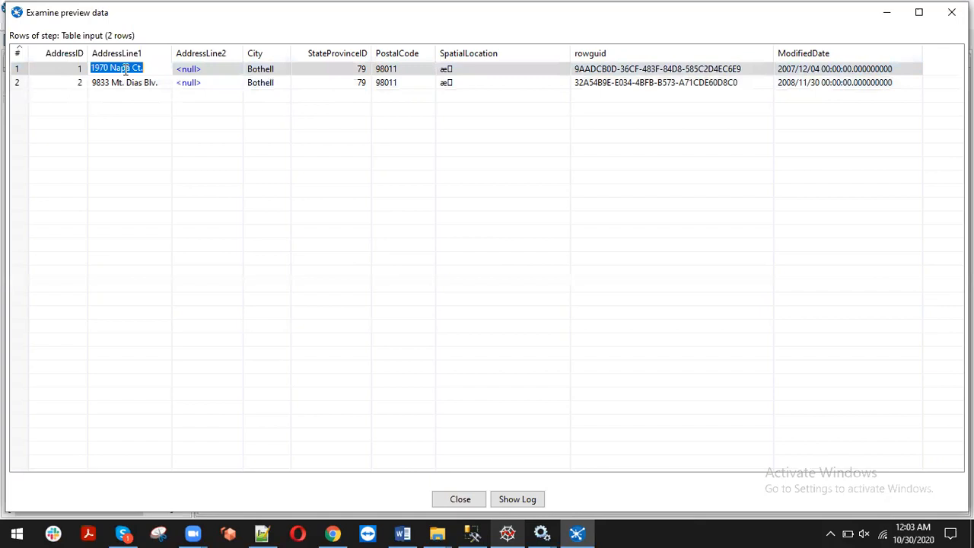
left_click(209, 80)
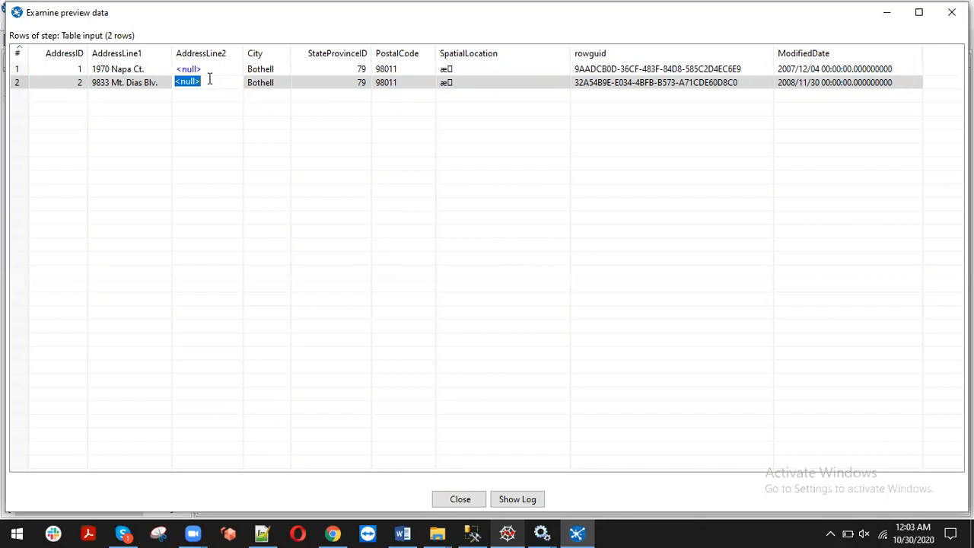
left_click(347, 70)
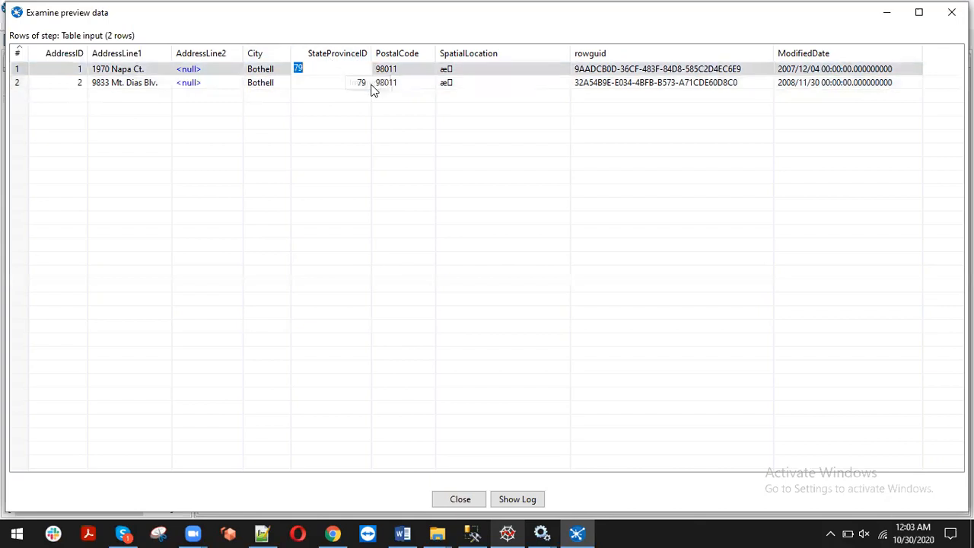
left_click(371, 85)
left_click(357, 82)
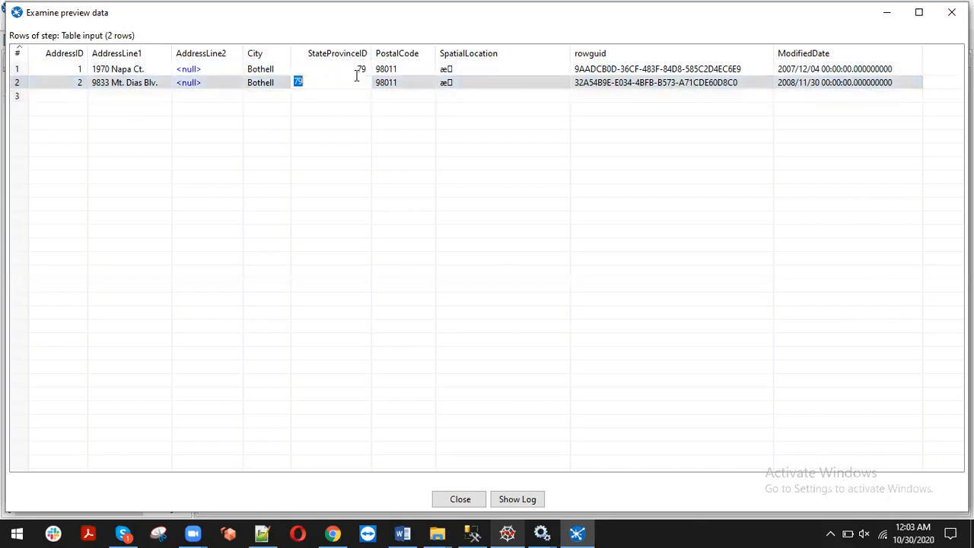
left_click(337, 72)
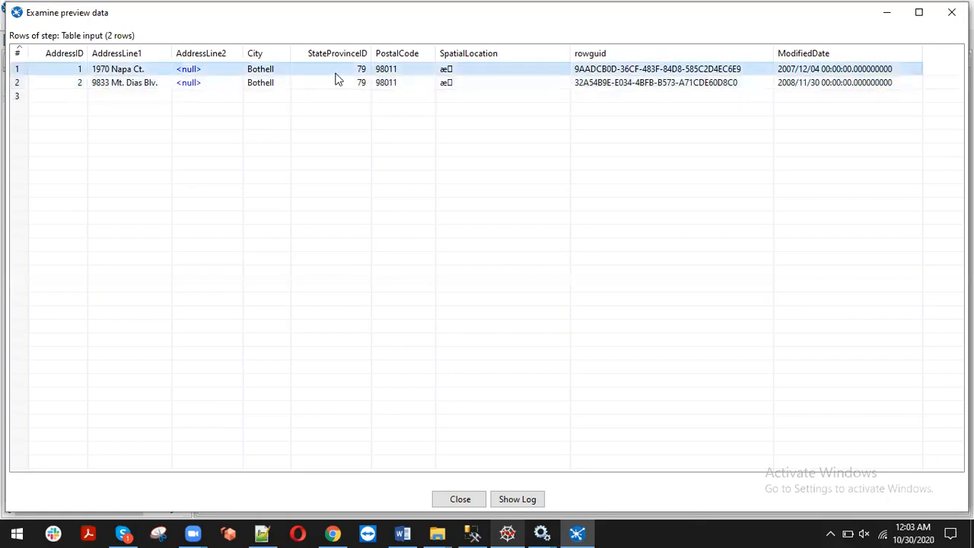
left_click(342, 85)
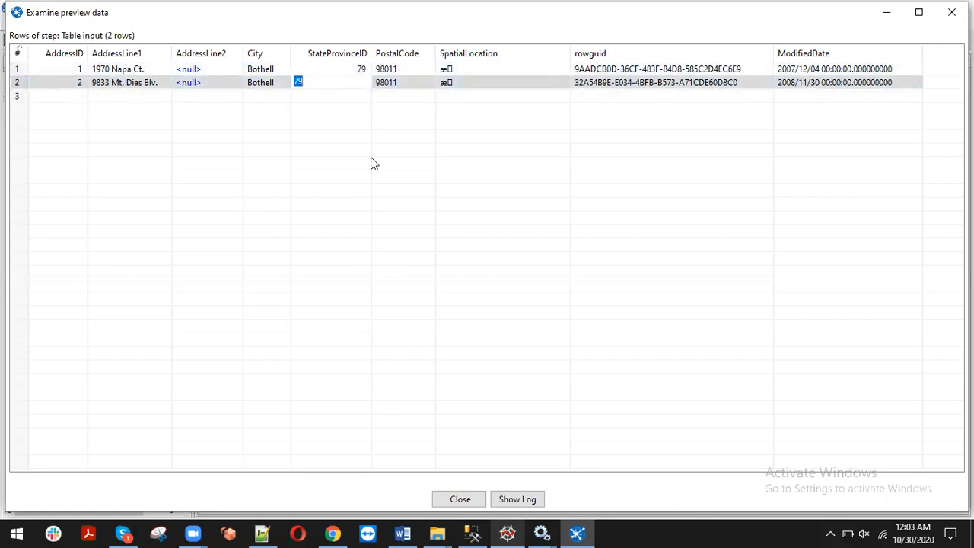
left_click(459, 501)
Close the preview and accept the Table input settings back on the canvas
left_click(285, 312)
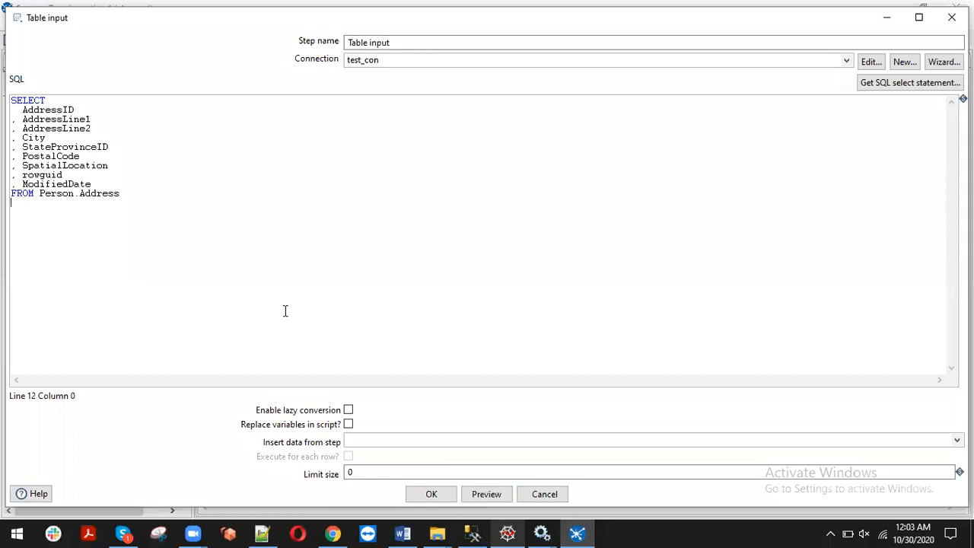
left_click(432, 491)
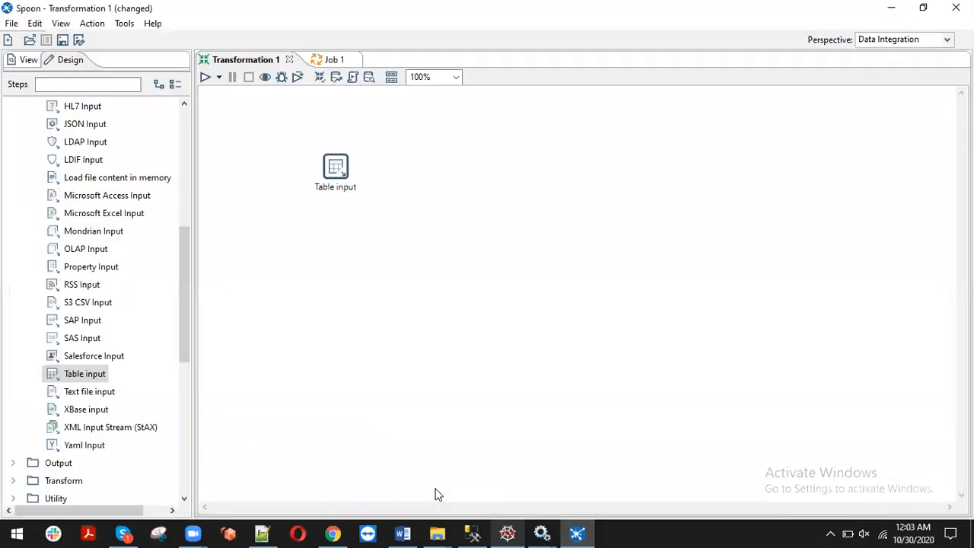
left_click(93, 89)
double_click(333, 176)
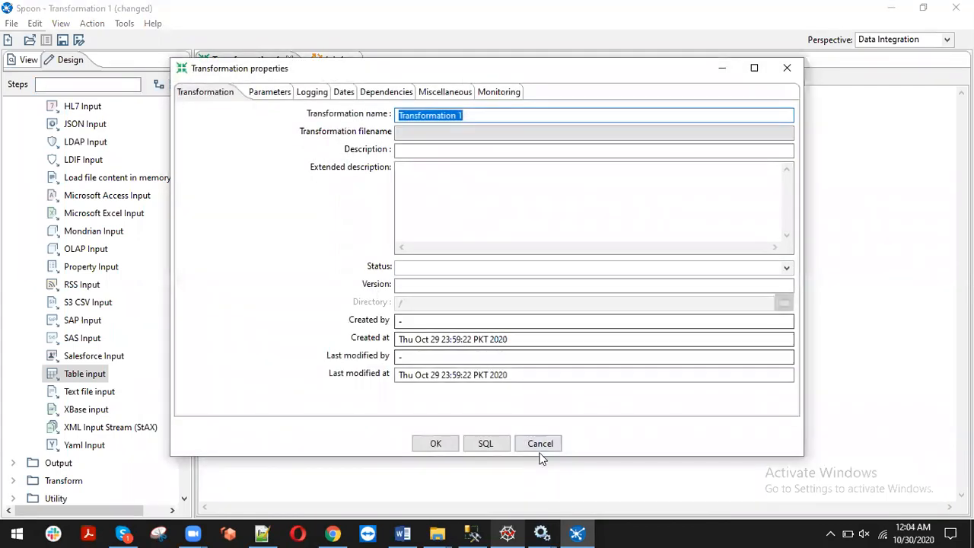
left_click(539, 442)
double_click(336, 166)
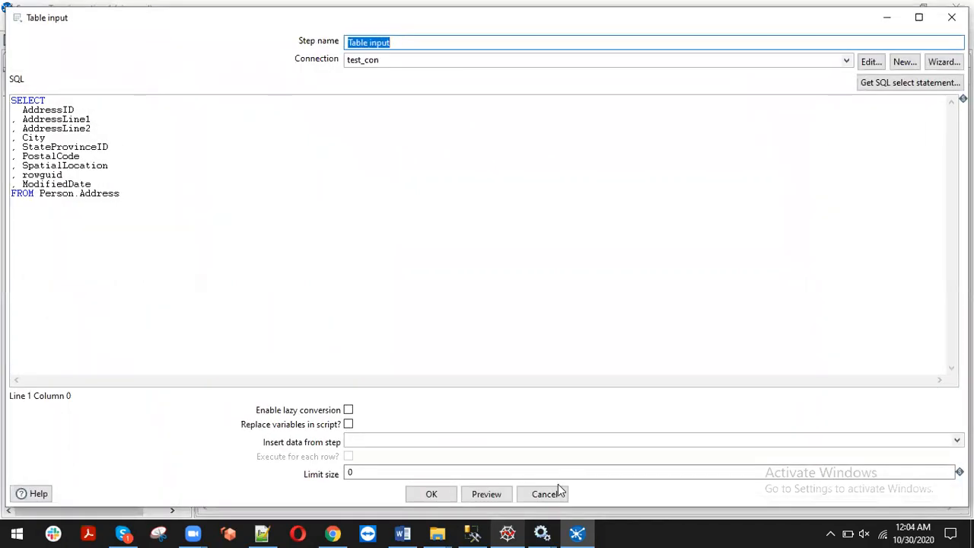
left_click(488, 496)
left_click(187, 174)
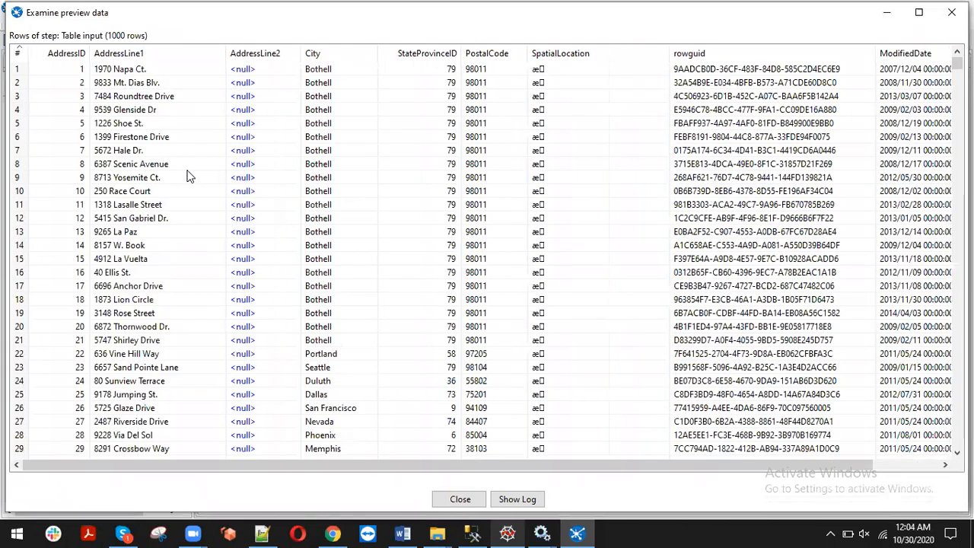
left_click(156, 108)
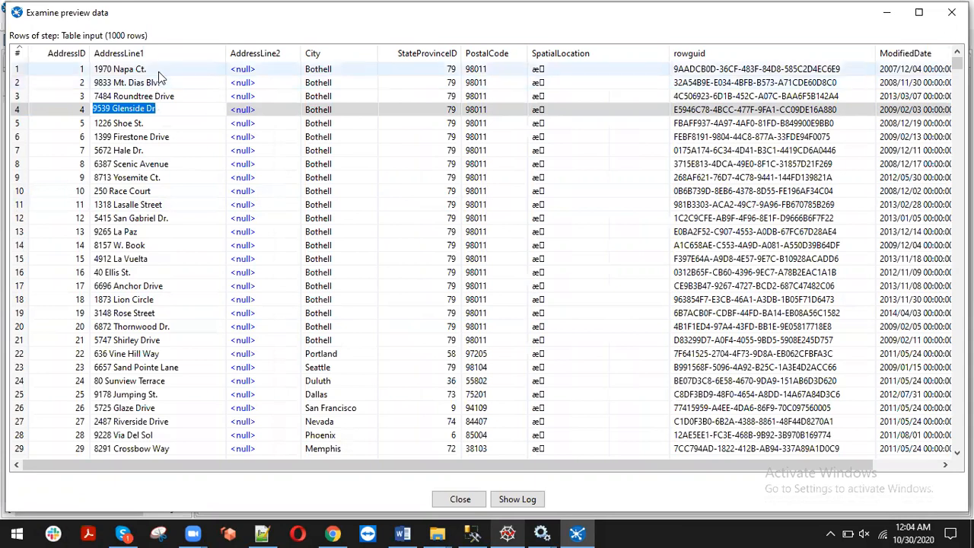
left_click(159, 69)
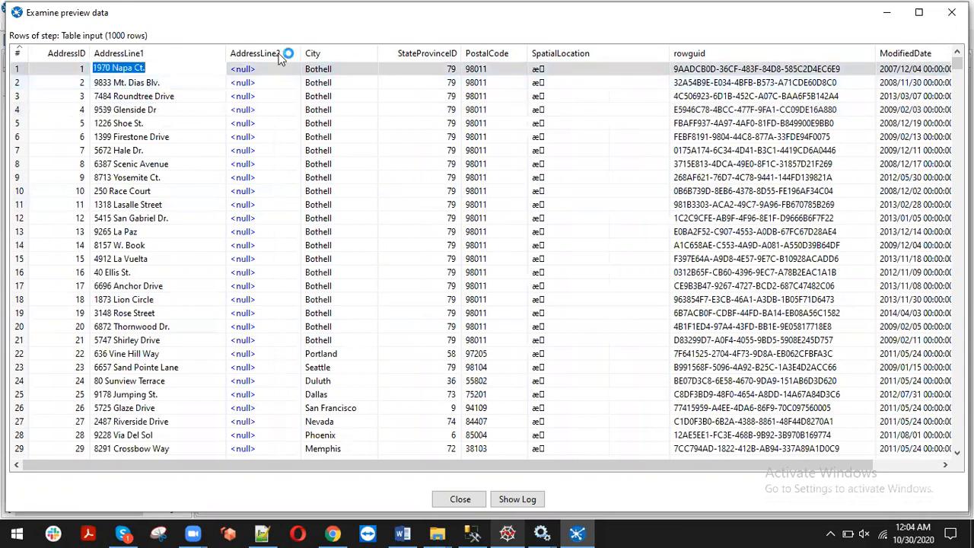
left_click(351, 73)
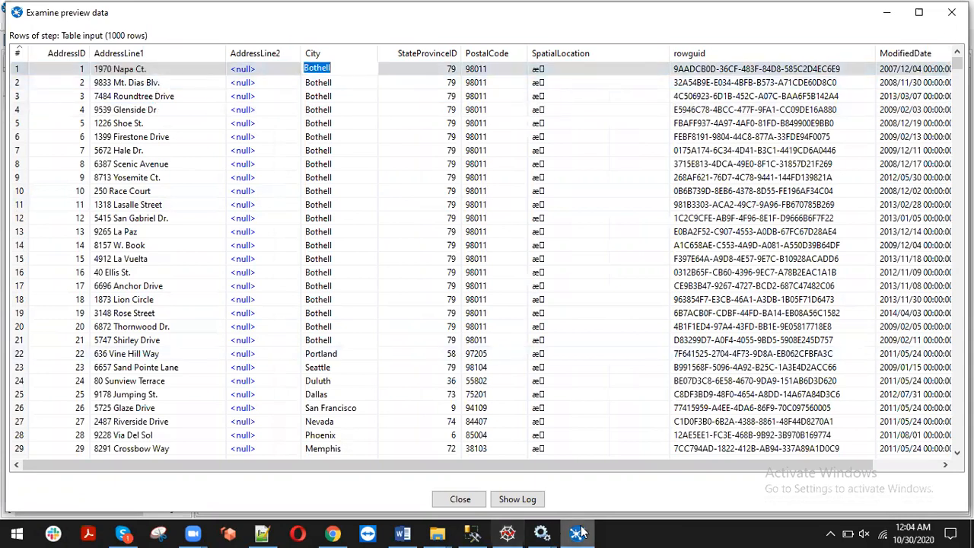
left_click(461, 499)
left_click(431, 494)
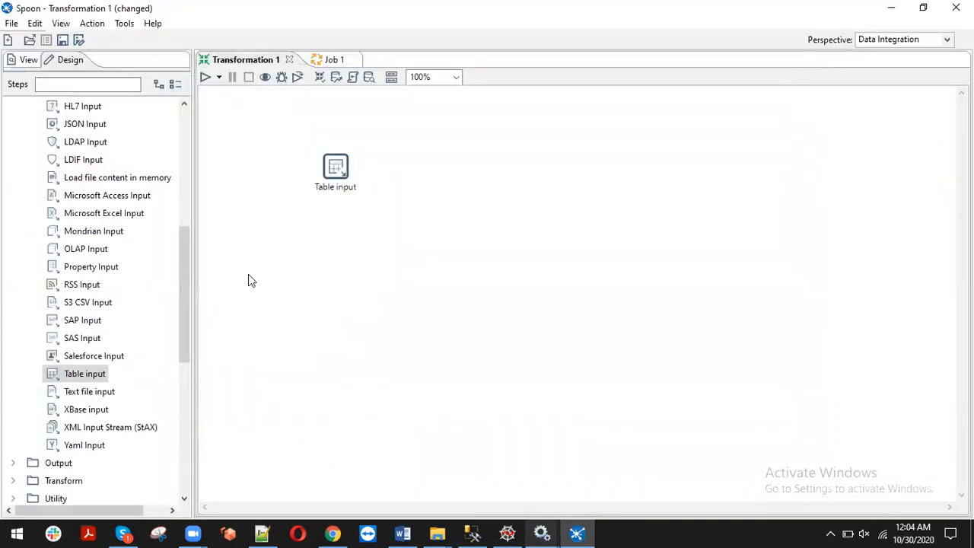
Add a Modified Java Script Value step found by 'java' and hop Table input to it
type("j")
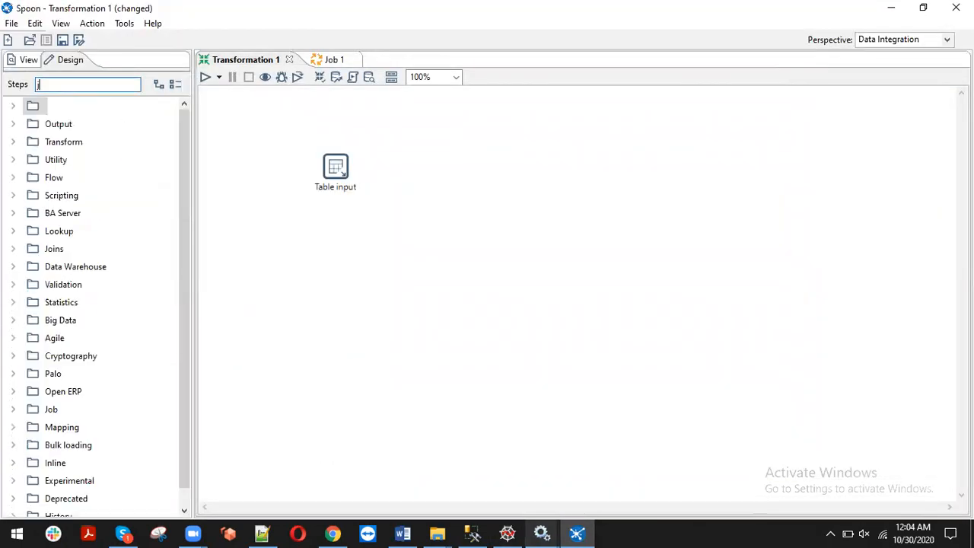
type("av")
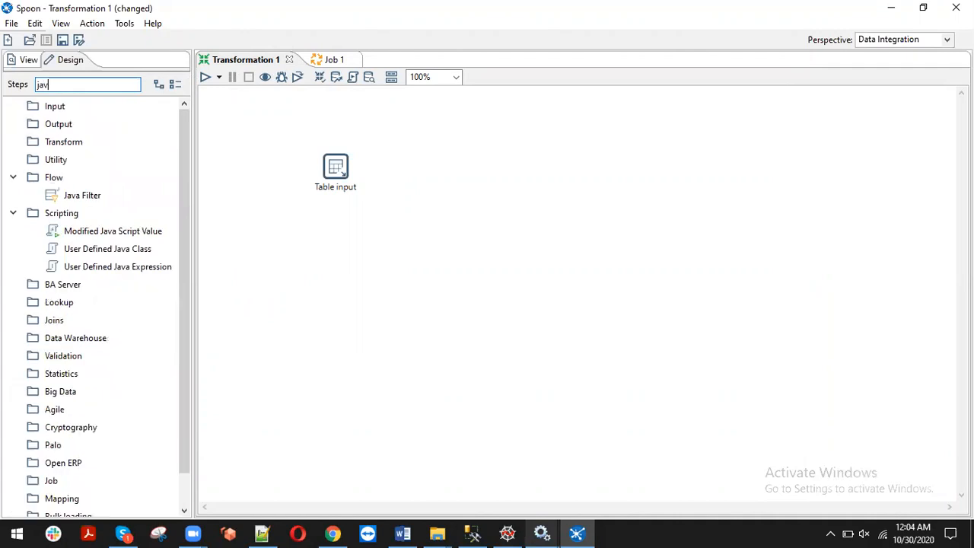
type("a")
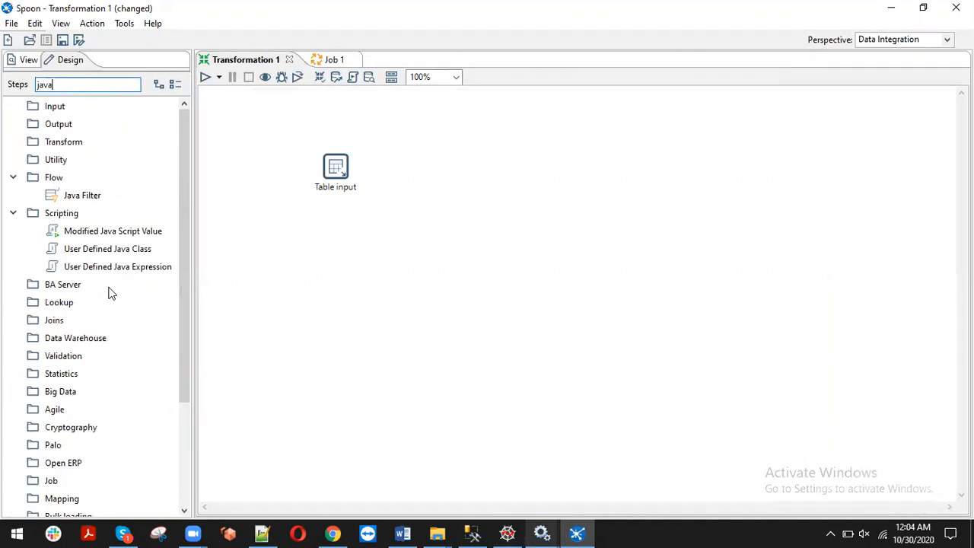
left_click_drag(130, 239, 446, 173)
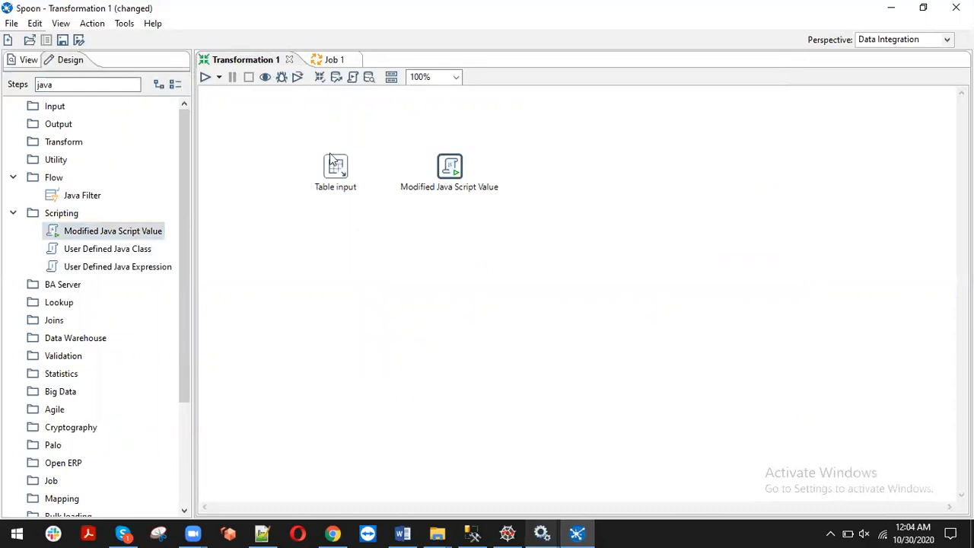
left_click(336, 172)
mouse_move(333, 171)
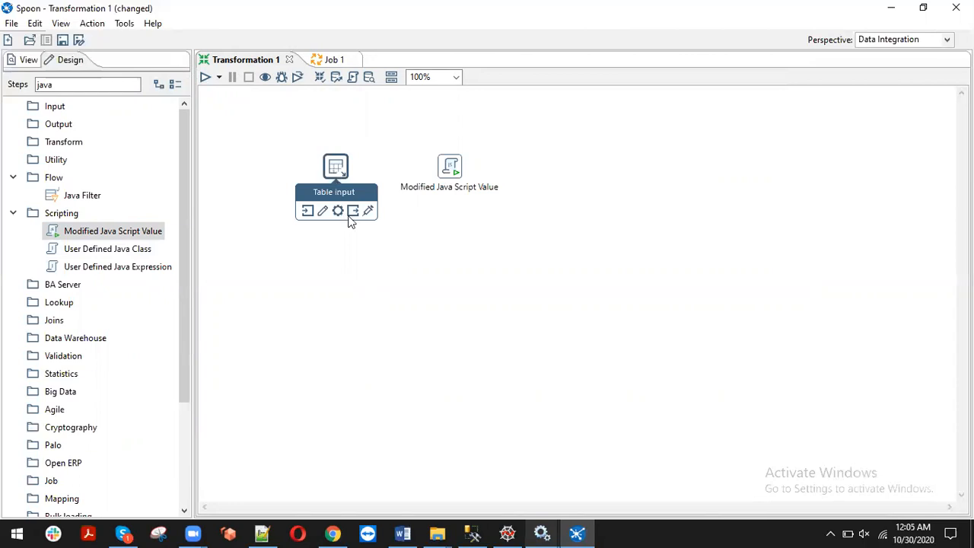
left_click_drag(354, 215, 451, 172)
Open the Modified Java Script Value step's script settings
left_click(451, 172)
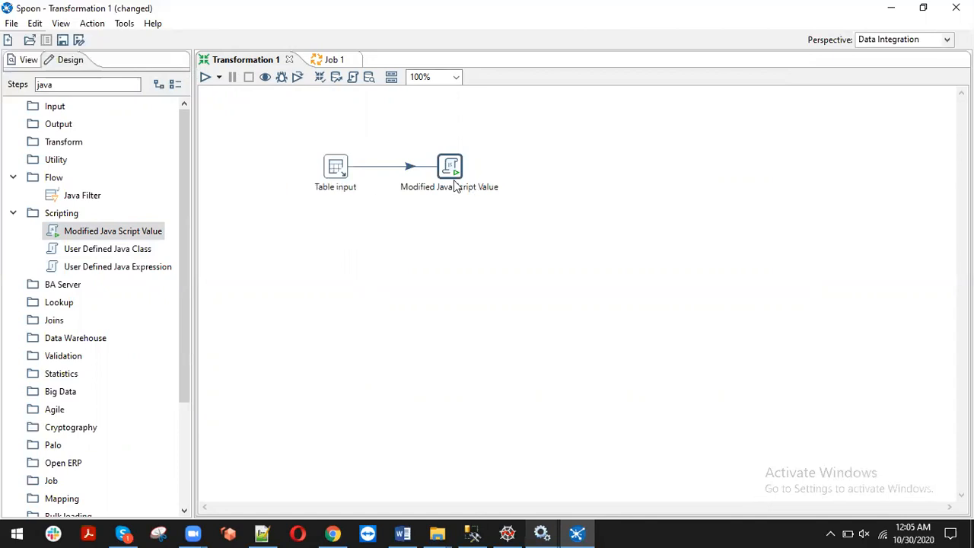
left_click(322, 166)
mouse_move(443, 172)
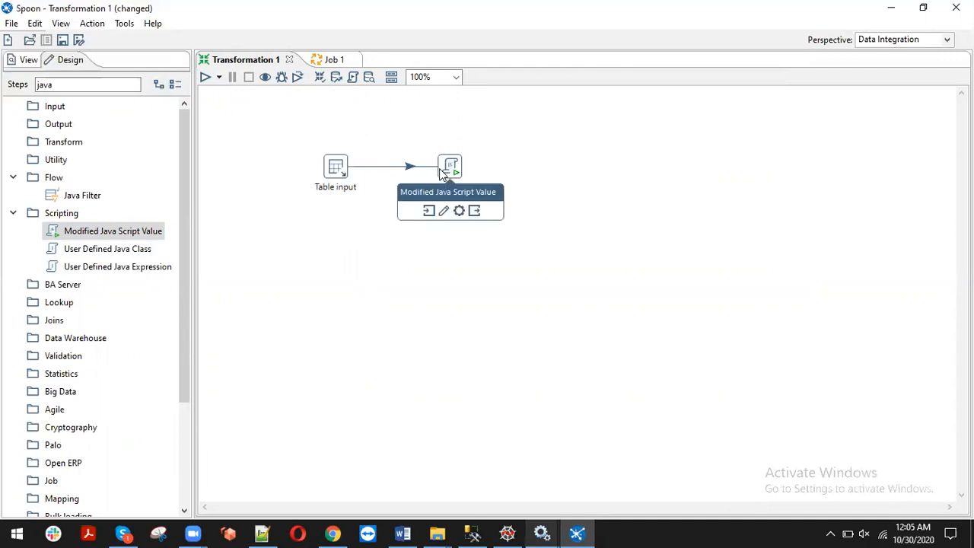
double_click(440, 170)
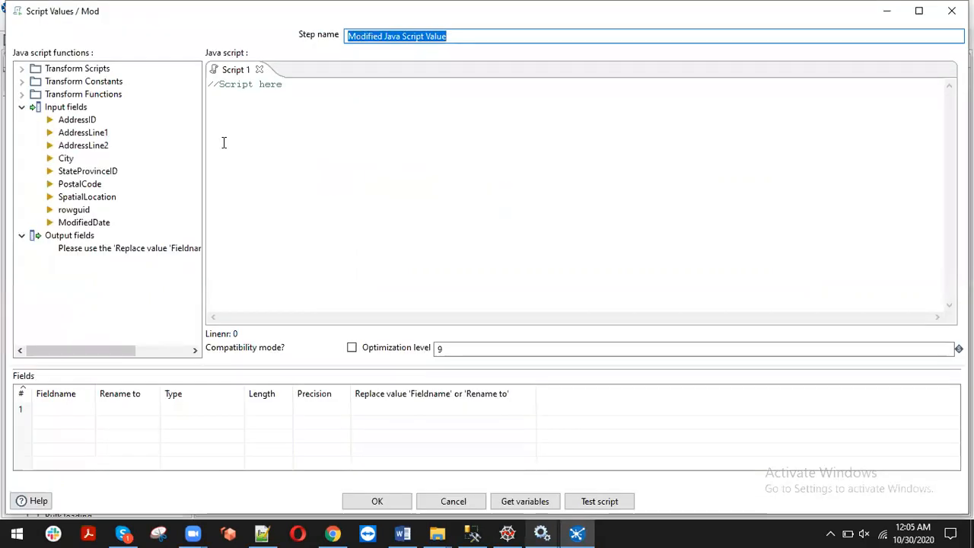
Replace the placeholder script with a line starting 'var full_street_address ='
left_click(306, 117)
key("ctrl+a")
key("Delete")
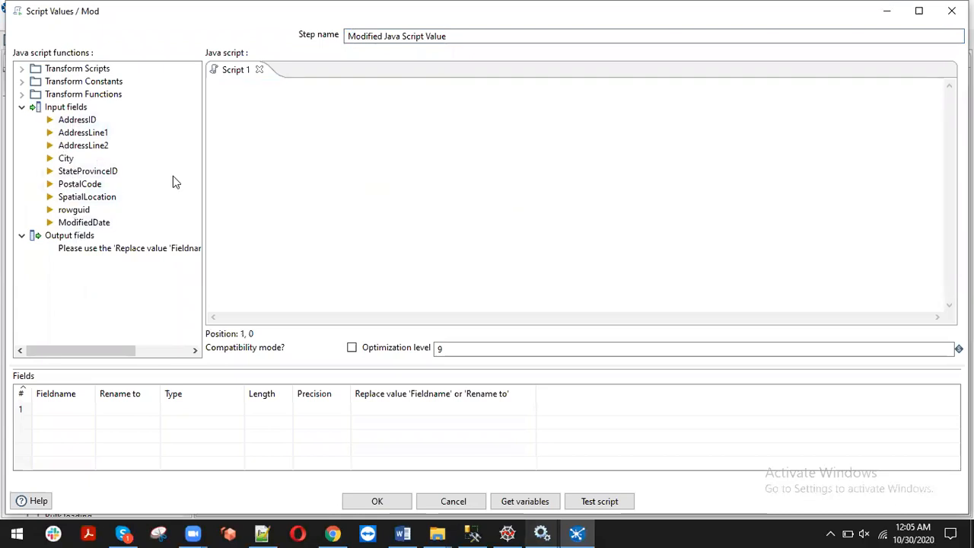
left_click(261, 157)
type("fu")
key("BackSpace")
key("BackSpace")
key("Return")
type("var full_street_address =")
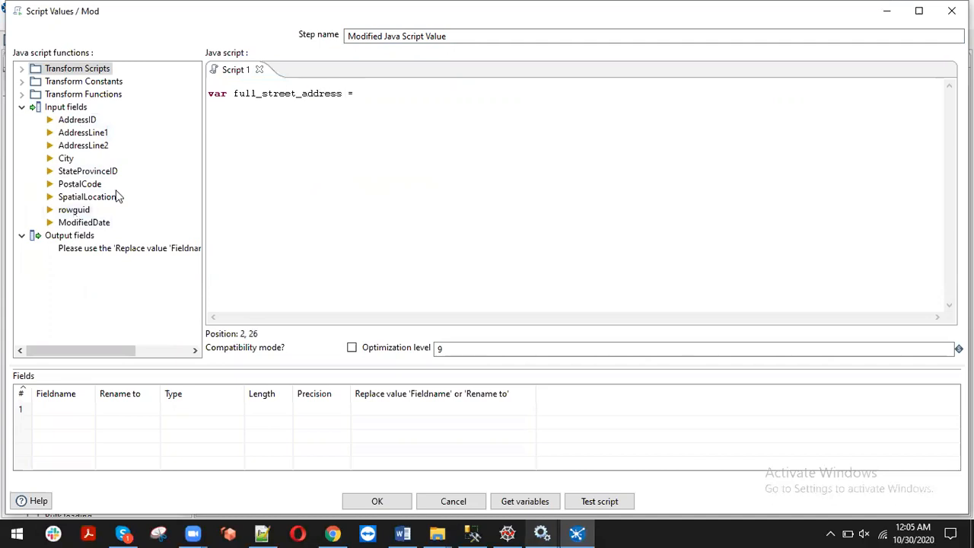
Complete the expression as AddressLine1 + ' ' + City using the input field list
left_click(76, 133)
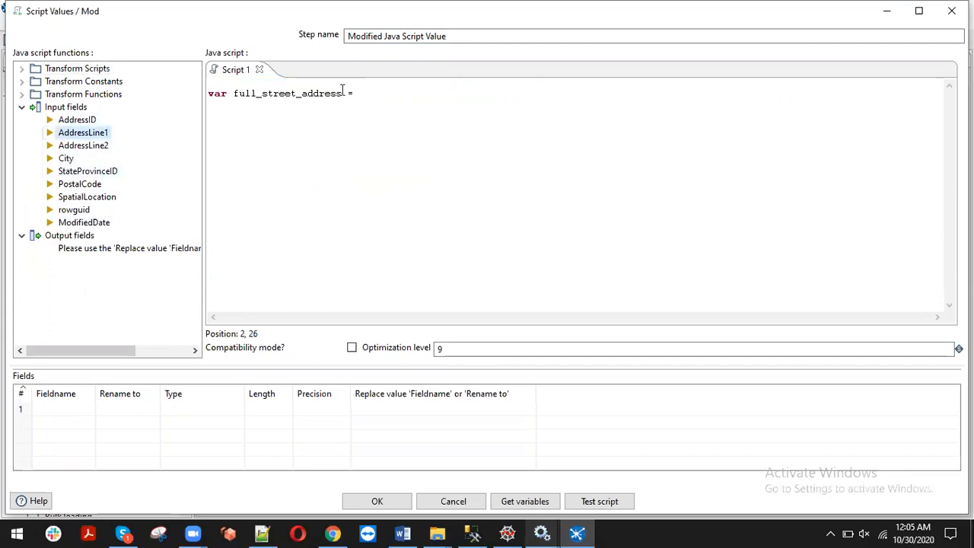
double_click(83, 133)
left_click(463, 93)
type("+ ''  +")
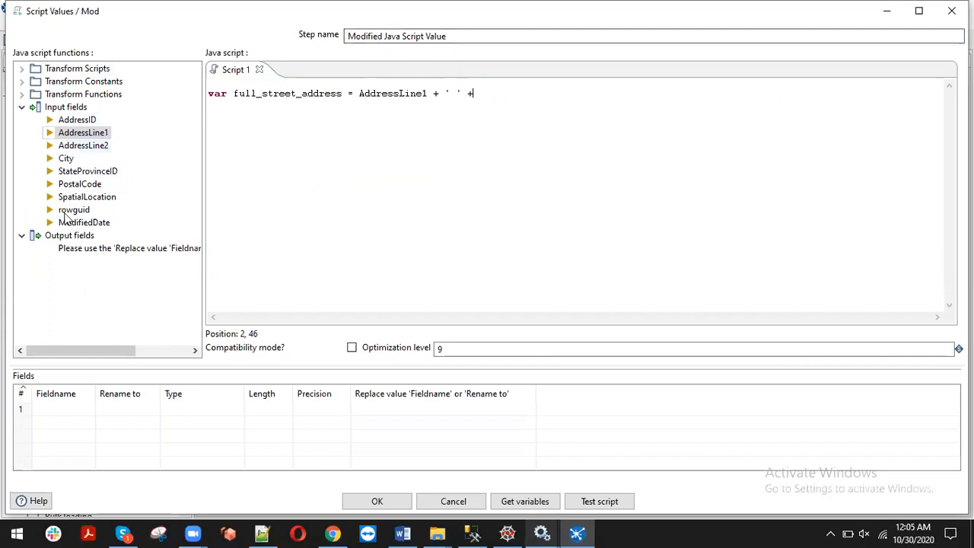
double_click(68, 162)
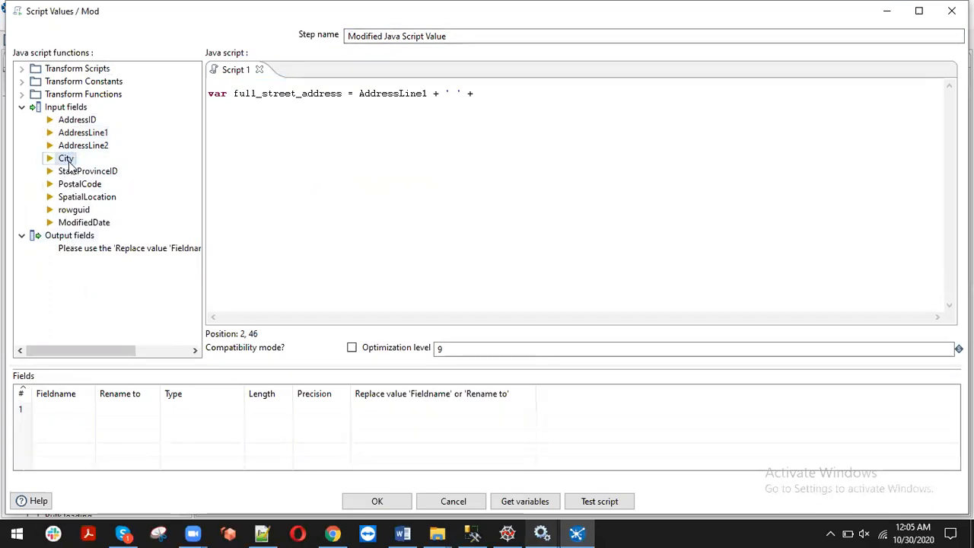
left_click(473, 93)
key("Return")
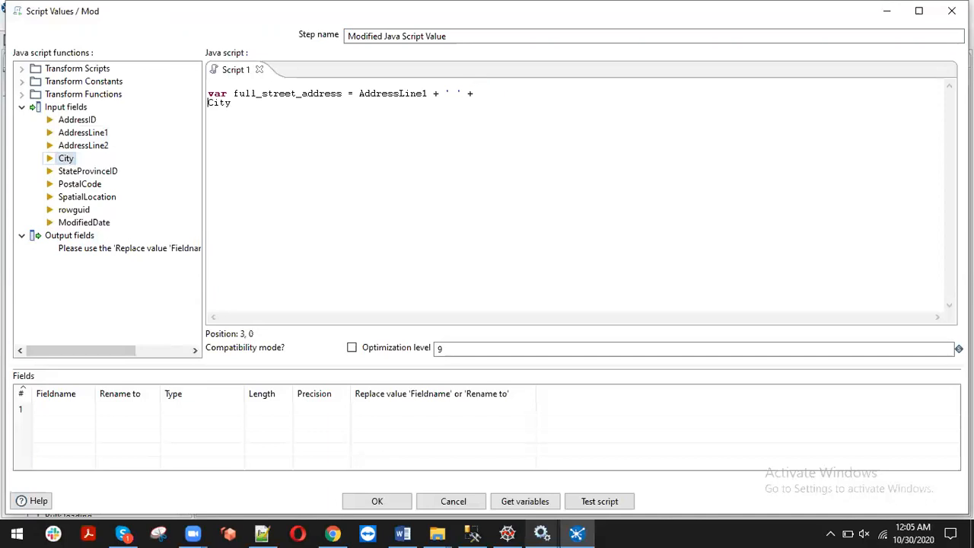
key("BackSpace")
left_click_drag(344, 93, 233, 93)
key("ctrl+c")
Add full_street_address as an output field of type String
left_click(53, 409)
key("ctrl+v")
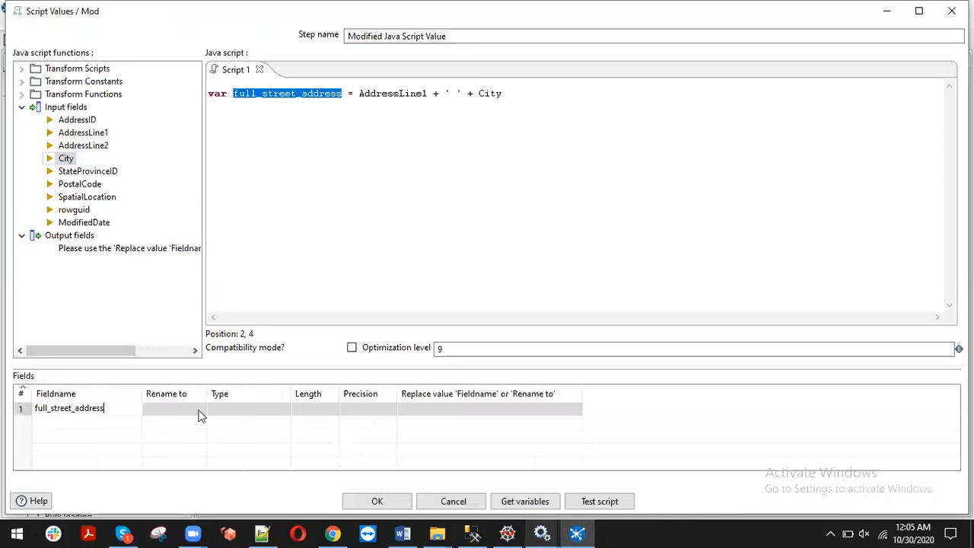
left_click(225, 411)
left_click(284, 410)
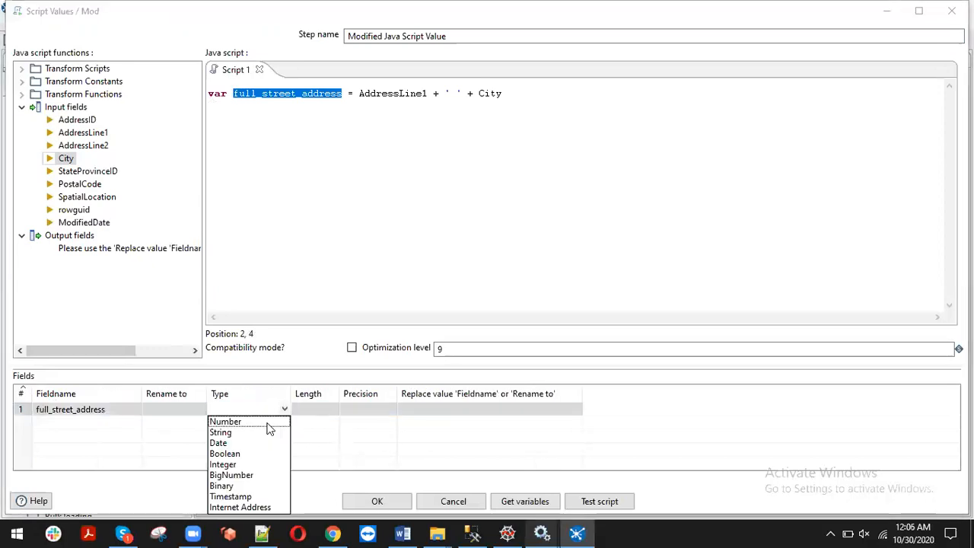
left_click(238, 434)
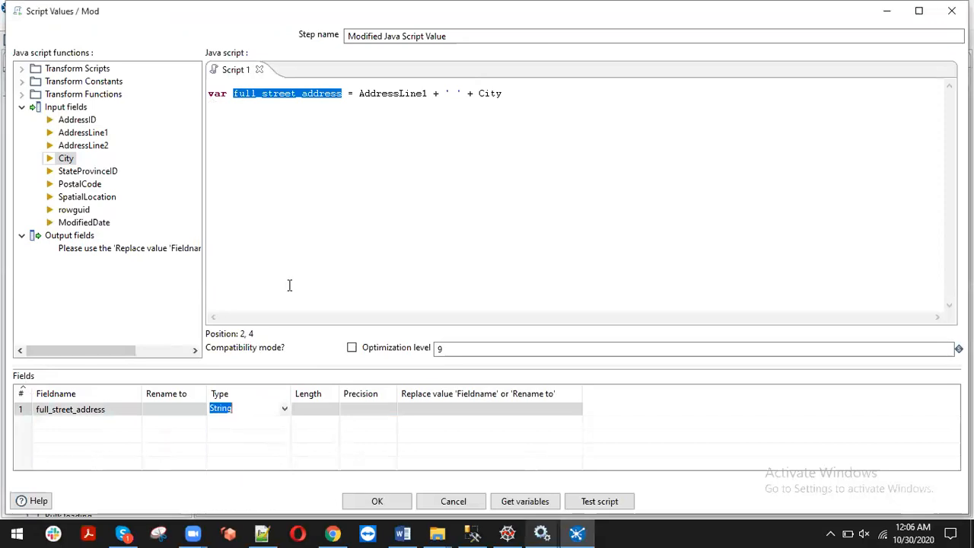
left_click(308, 265)
left_click(548, 119)
left_click(118, 407)
left_click(120, 405)
left_click(391, 246)
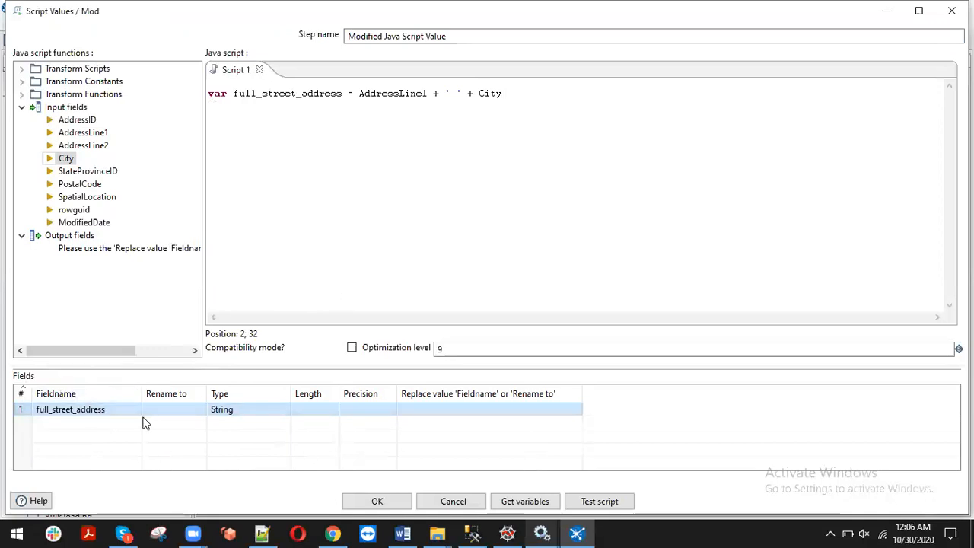
left_click(274, 246)
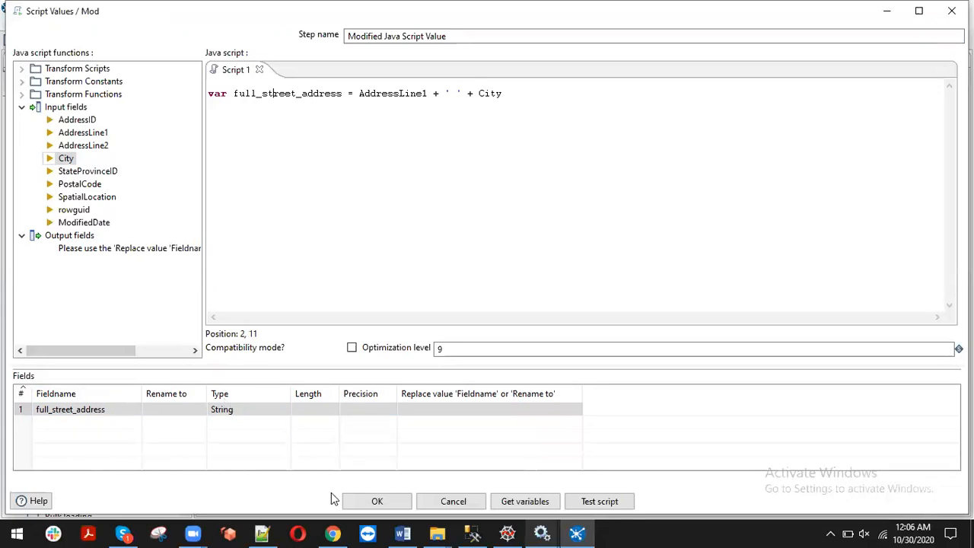
Accept the script and place a Select values step, found by 'select', after it
left_click(367, 502)
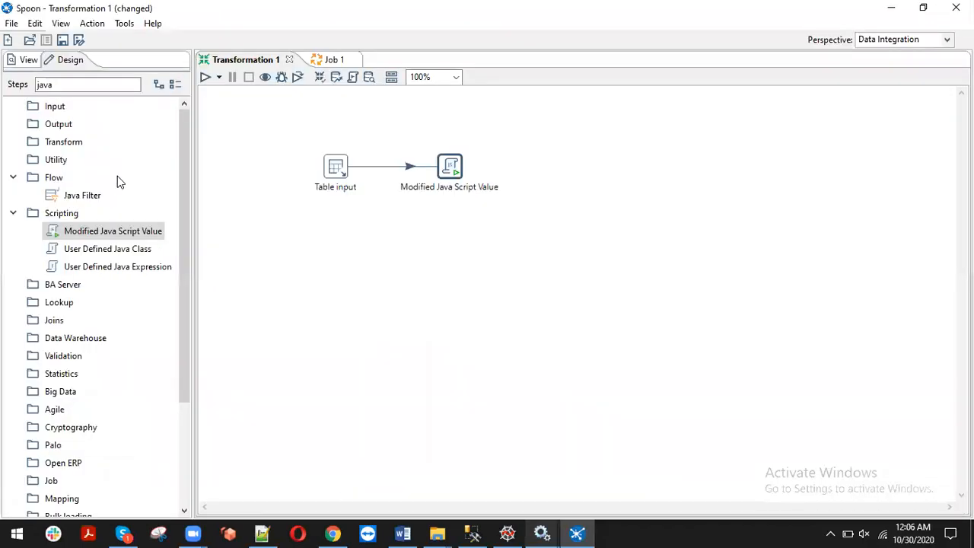
left_click_drag(86, 83, 0, 69)
type("s")
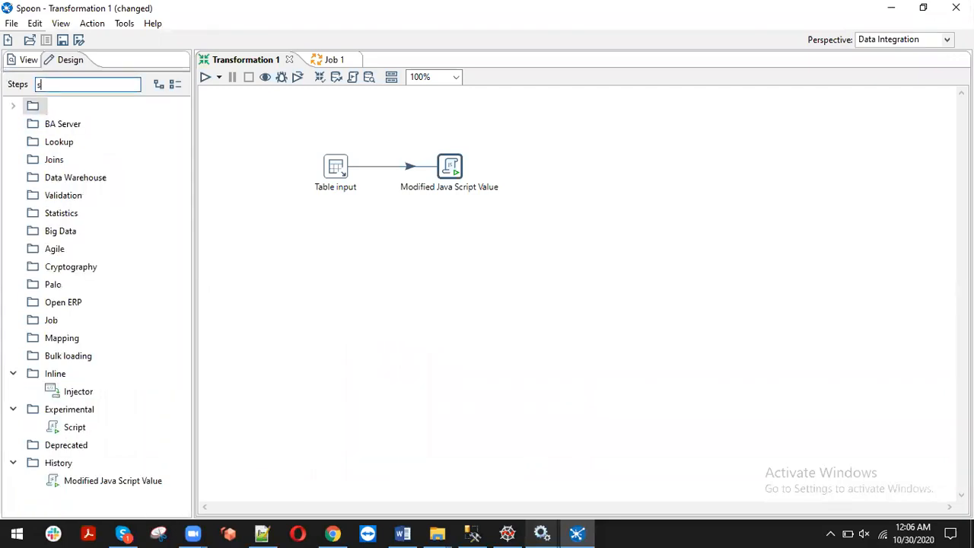
type("e")
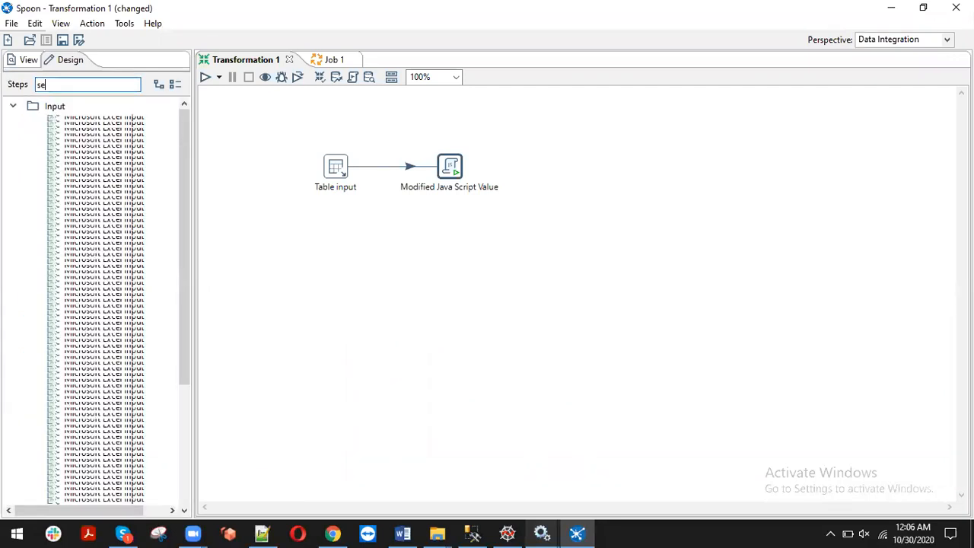
type("l")
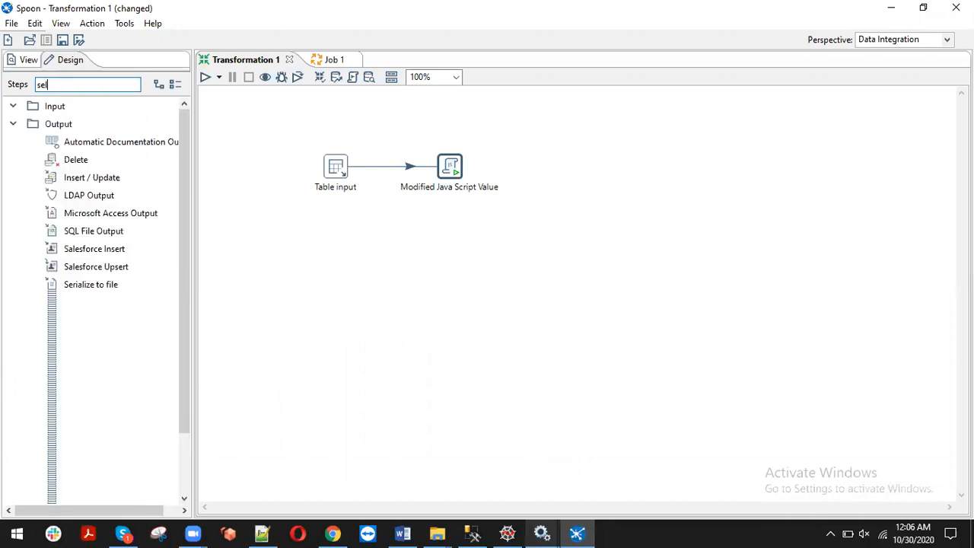
type("ect")
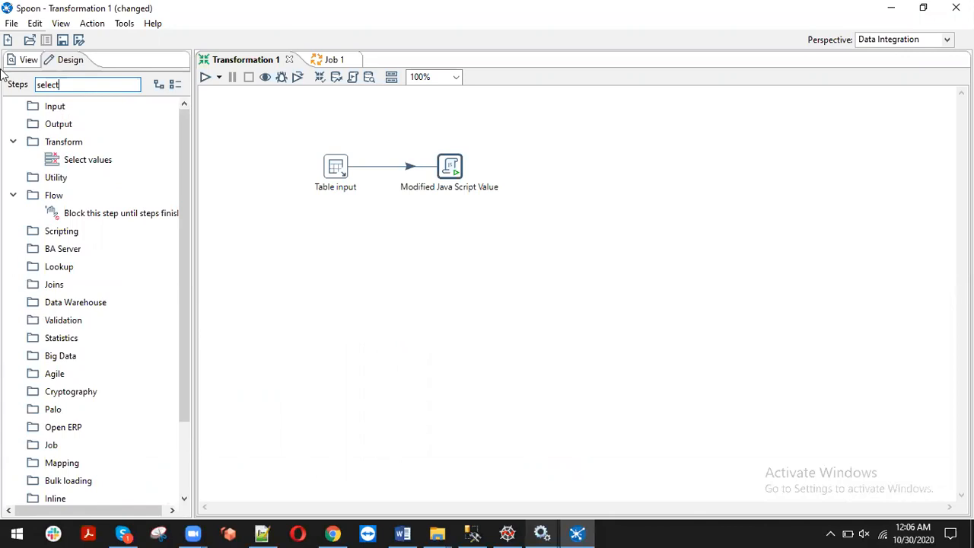
left_click_drag(68, 168, 519, 170)
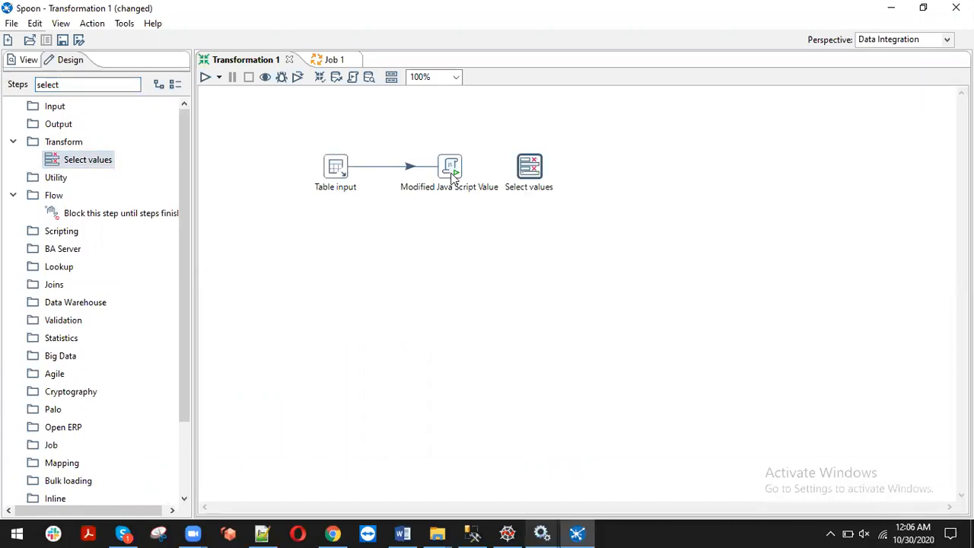
Hop Modified Java Script Value to Select values as main output and open its settings
mouse_move(453, 175)
left_click_drag(477, 214, 529, 175)
left_click(550, 182)
left_click(531, 172)
Load all incoming fields into Select values and delete AddressLine1, City, AddressLine2 and PostalCode
double_click(523, 175)
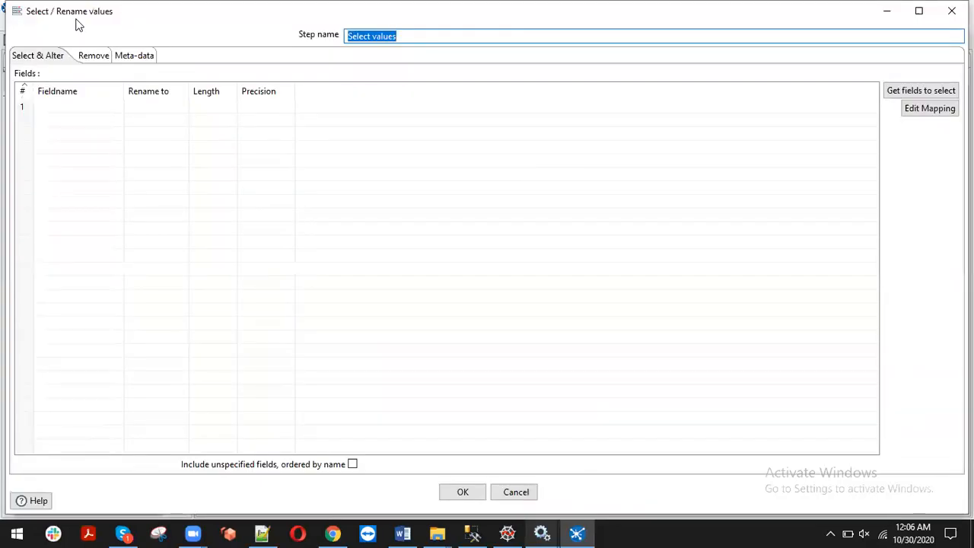
left_click(916, 93)
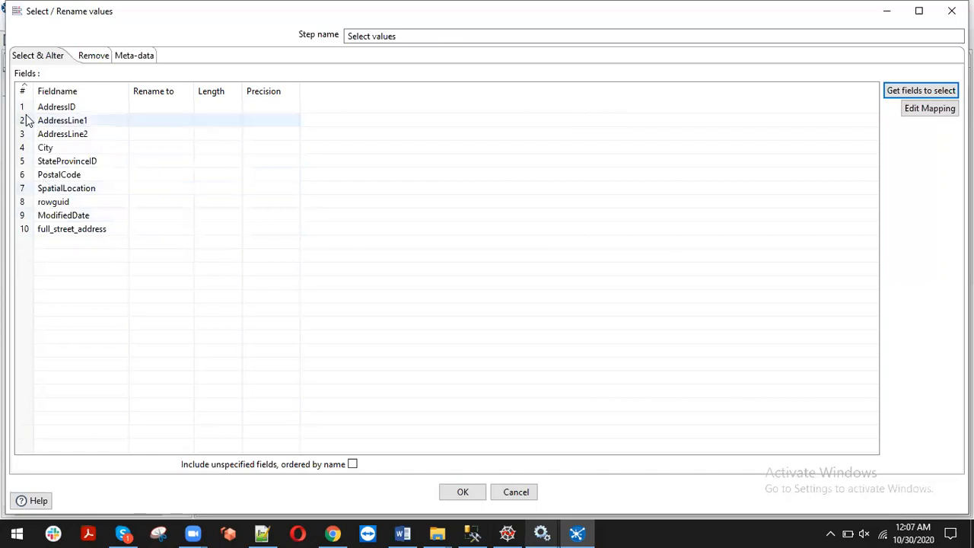
left_click(27, 122)
key("Delete")
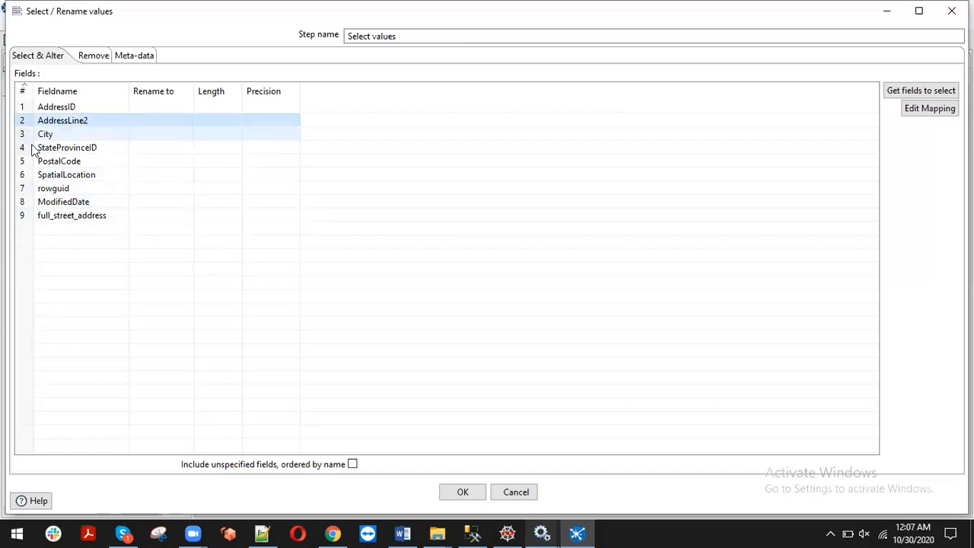
left_click(32, 141)
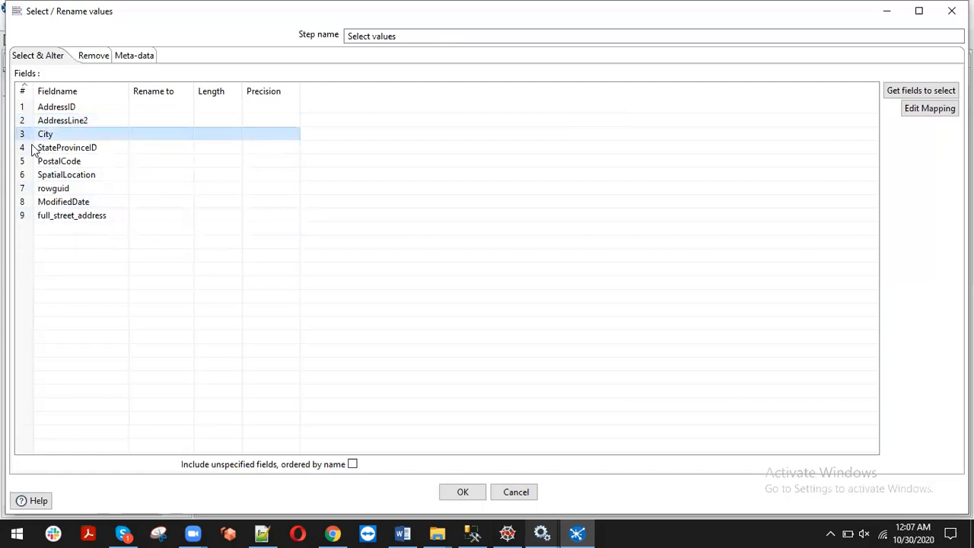
key("Delete")
key("Up")
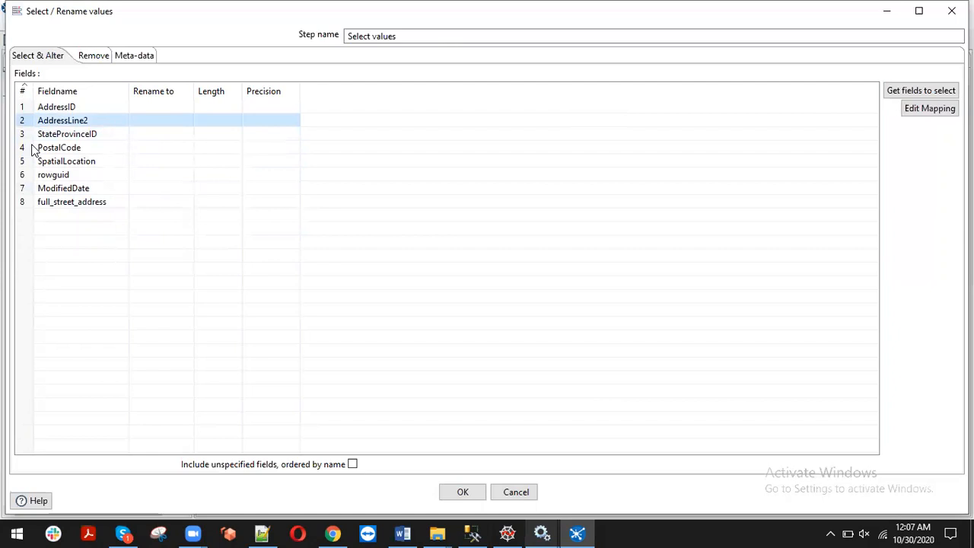
key("Delete")
key("Down")
key("Down")
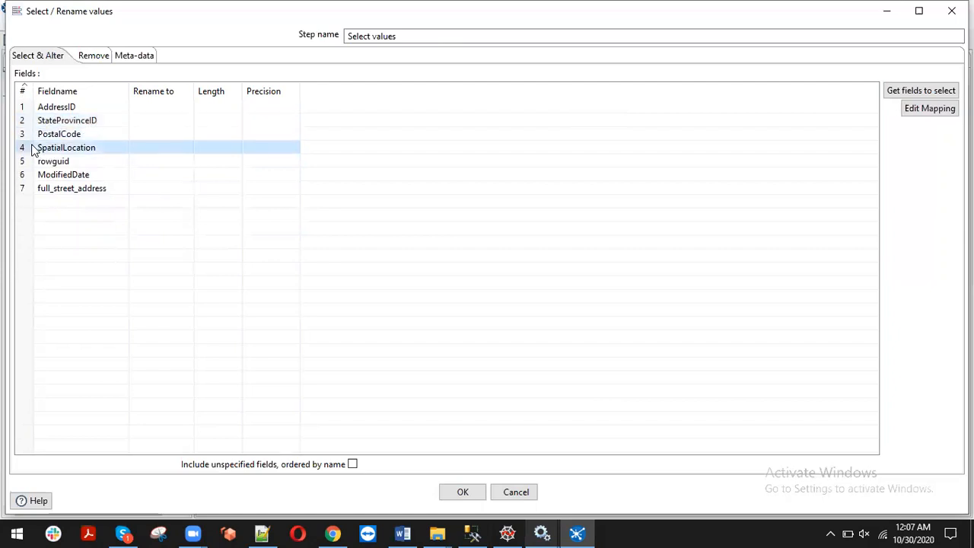
key("Up")
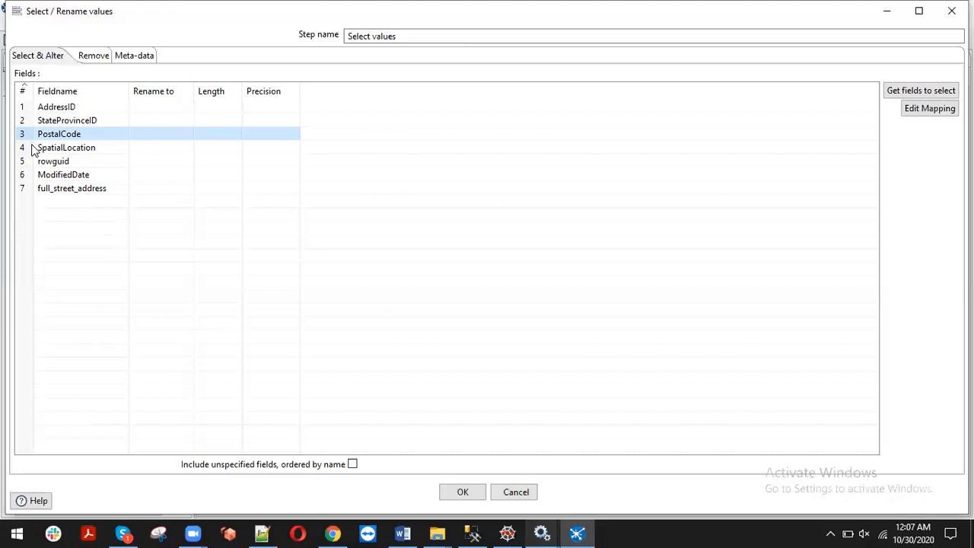
key("Delete")
Delete rowguid, SpatialLocation, StateProvinceID and ModifiedDate, leaving AddressID and full_street_address
left_click(33, 150)
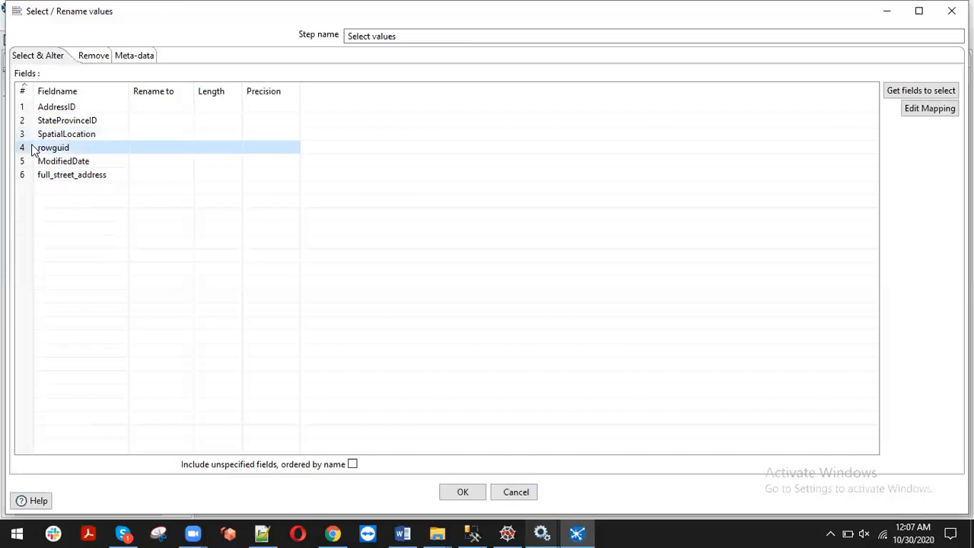
key("Delete")
key("Delete")
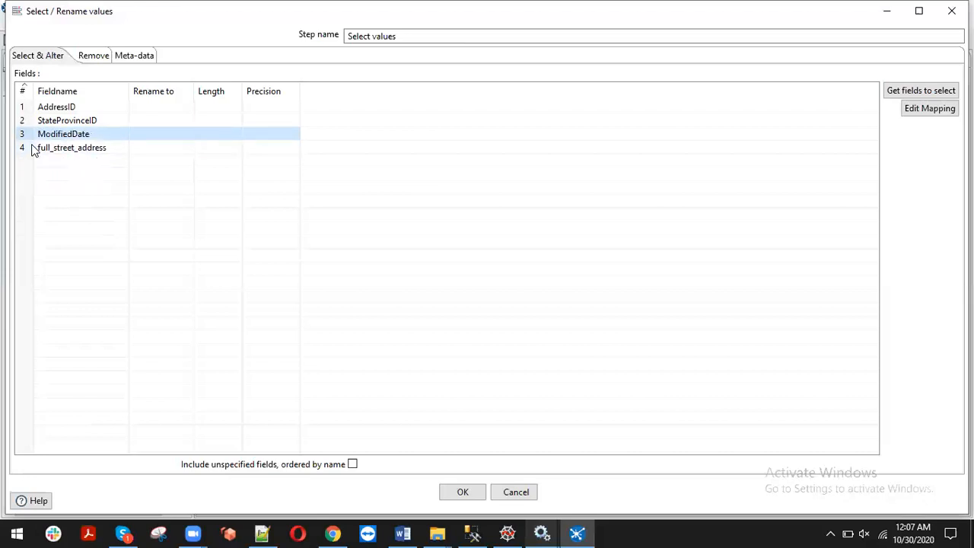
key("Up")
key("Down")
key("Delete")
key("Up")
key("Delete")
key("Up")
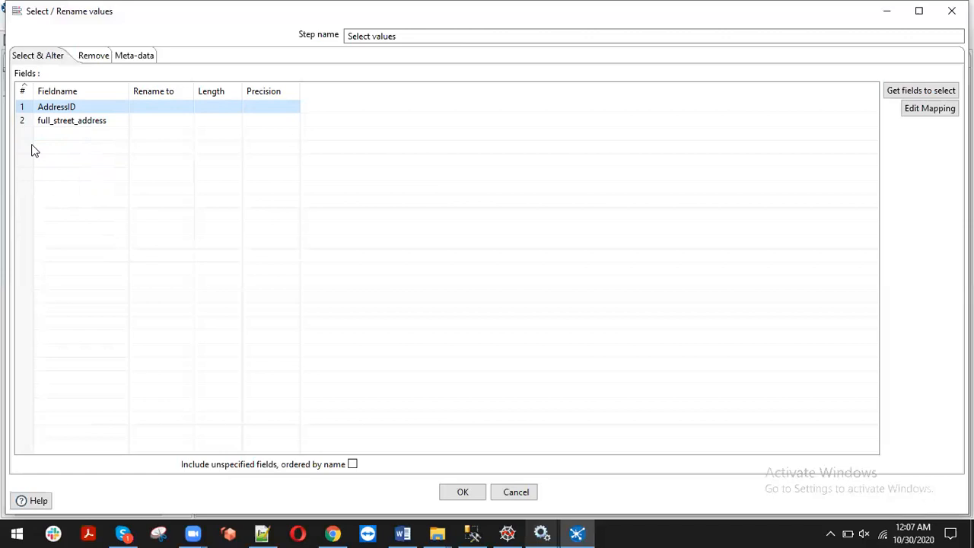
left_click(99, 121)
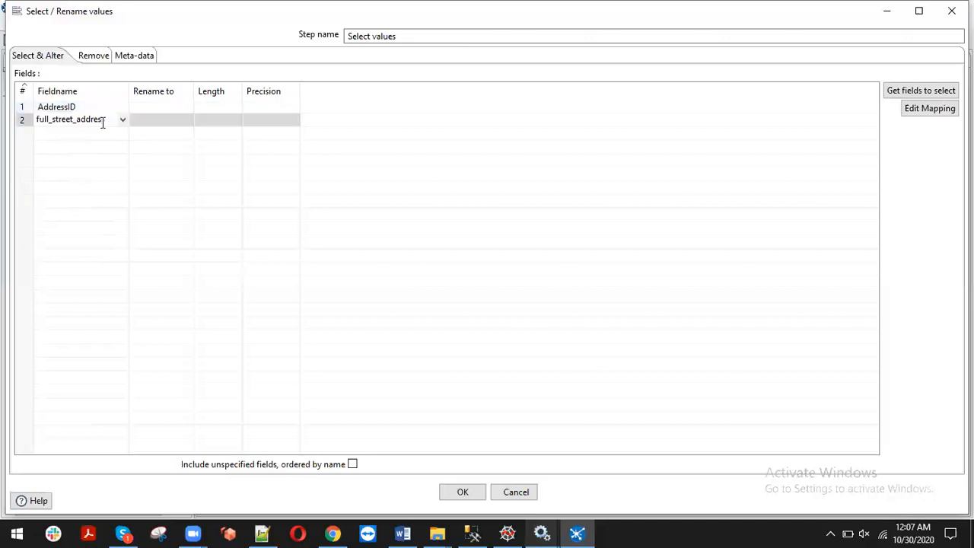
double_click(116, 122)
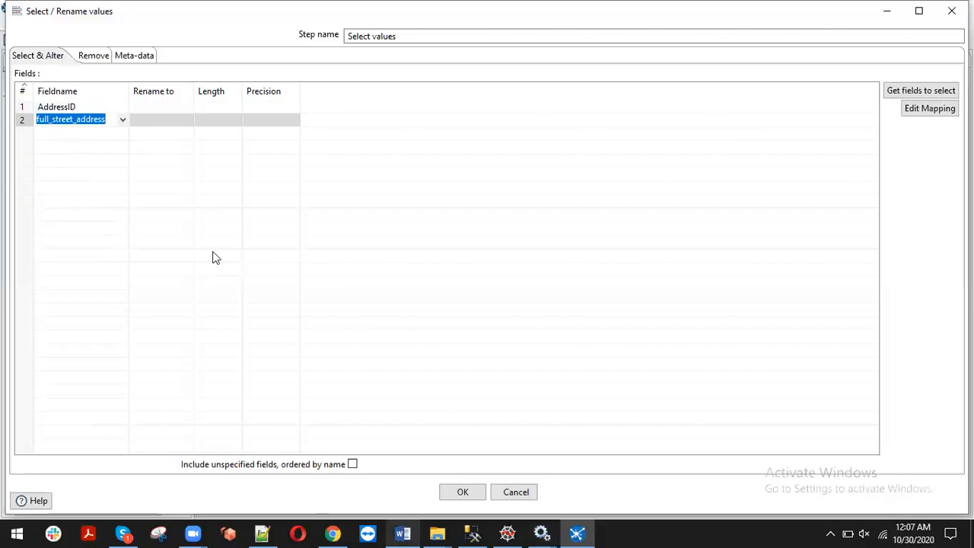
left_click(17, 116)
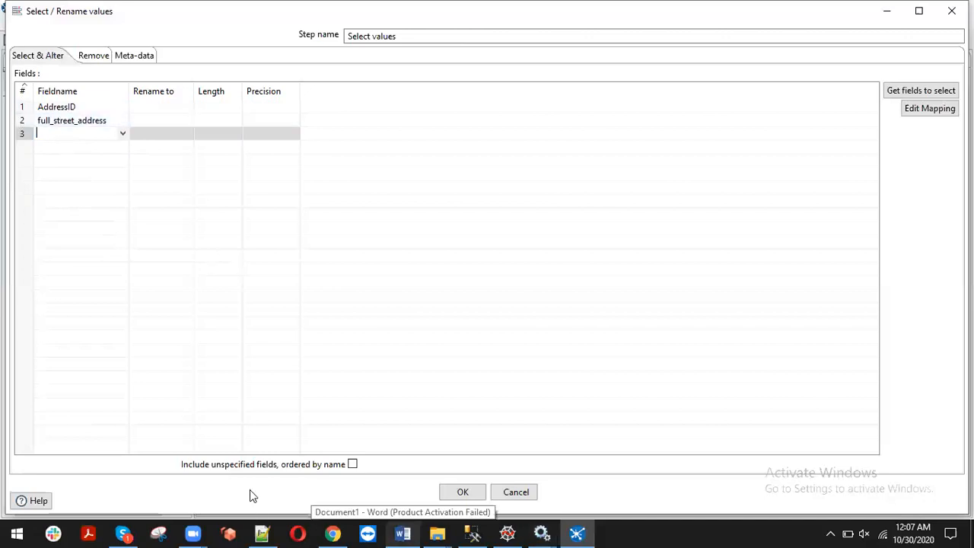
Confirm the Select values field list and bring Notepad++ with its SQL notes forward
left_click(463, 493)
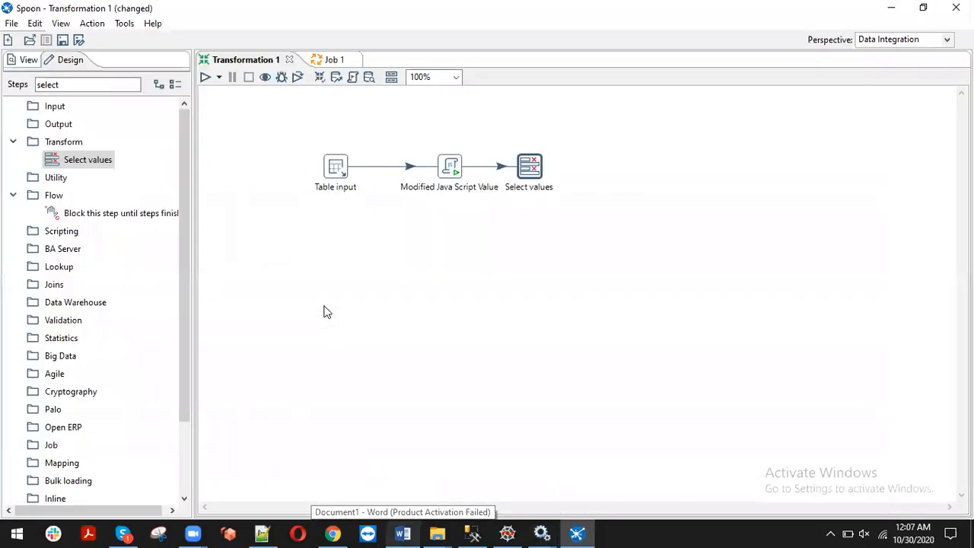
left_click_drag(76, 85, 4, 84)
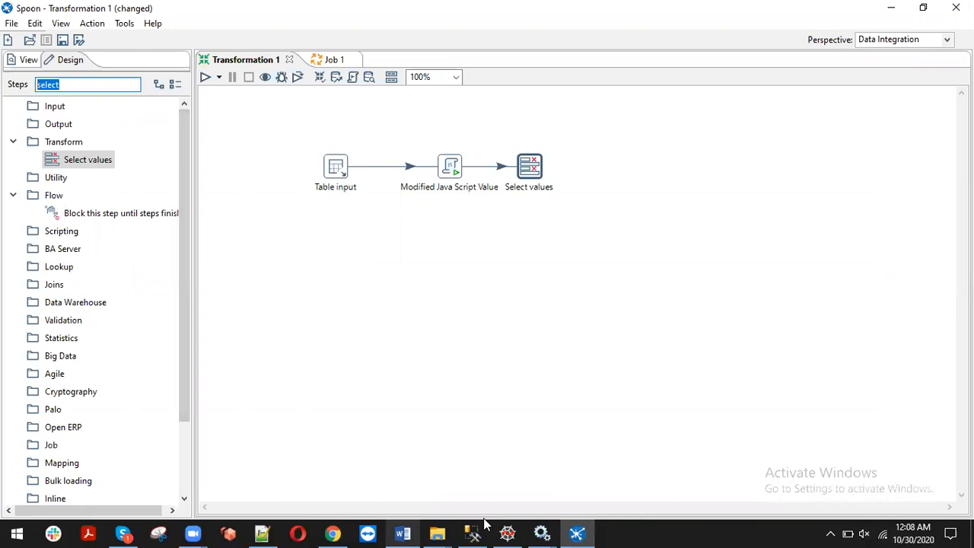
left_click(268, 532)
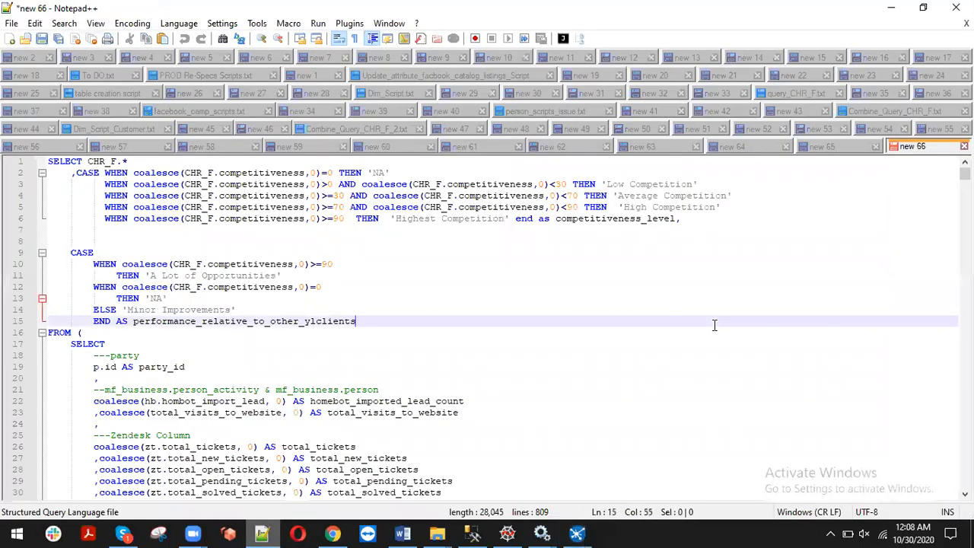
In a new tab, write 'create table person.person_2' with a full_street_address varchar(100) column
key("ctrl+n")
type("create table")
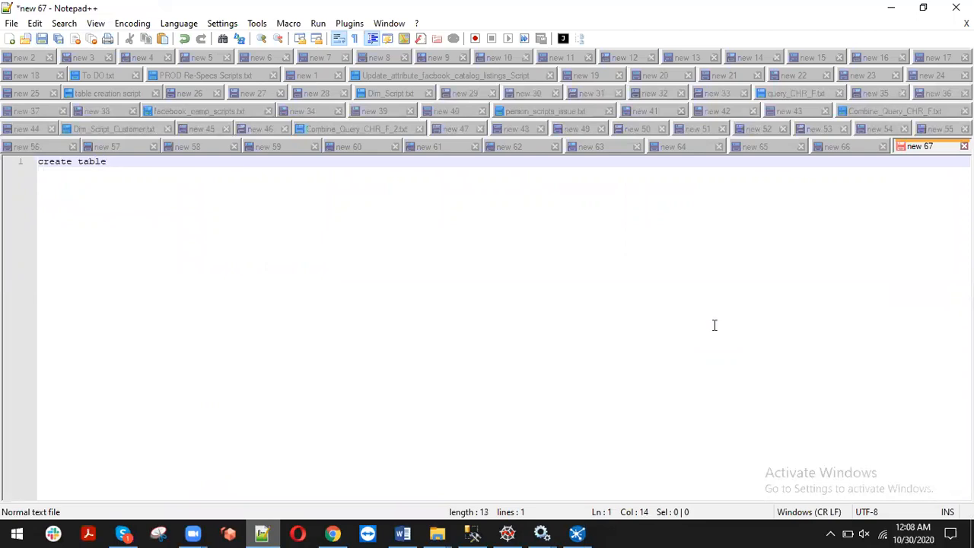
type(" person.person")
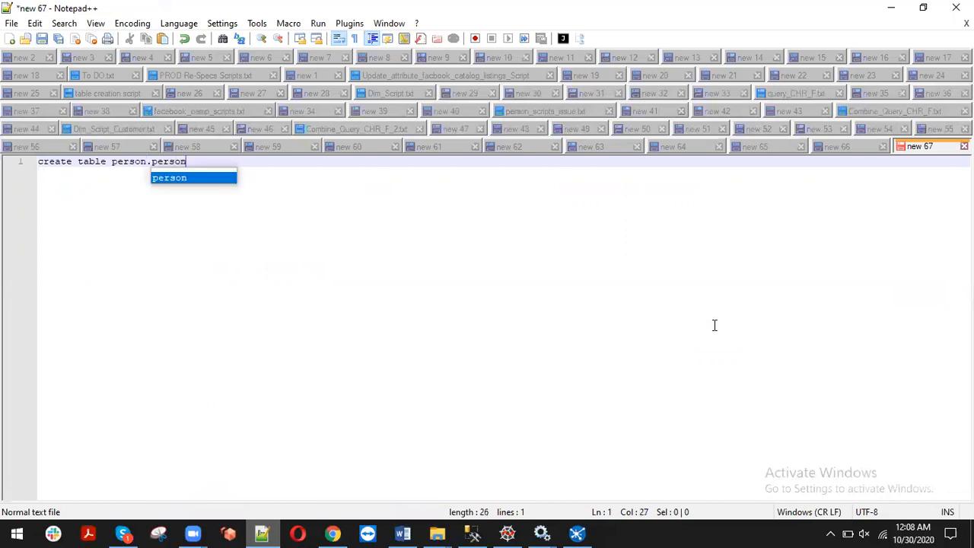
type("_2")
key("Return")
type("()")
key("Left")
key("Return")
key("Return")
key("Return")
key("End")
type(";;")
key("BackSpace")
key("Up")
key("Up")
type("full_street_address")
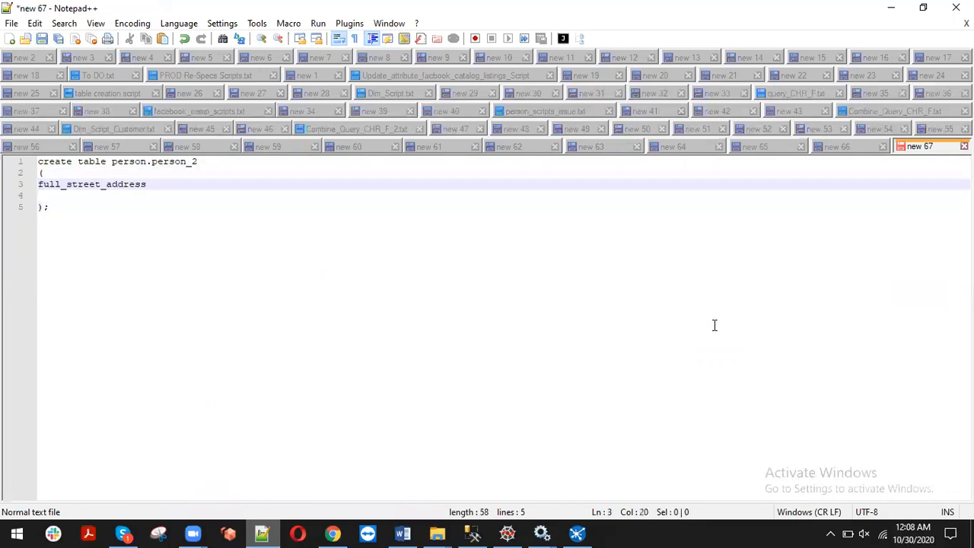
type(" varchar(100)")
Add an addressid varchar(50) column above it, select the whole script and switch to SSMS
key("Up")
key("Return")
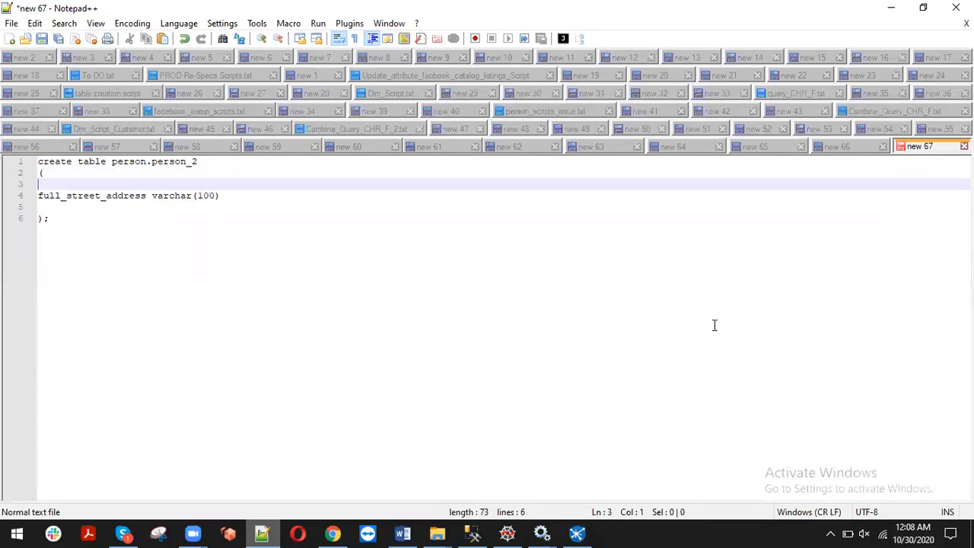
type("addressid   ")
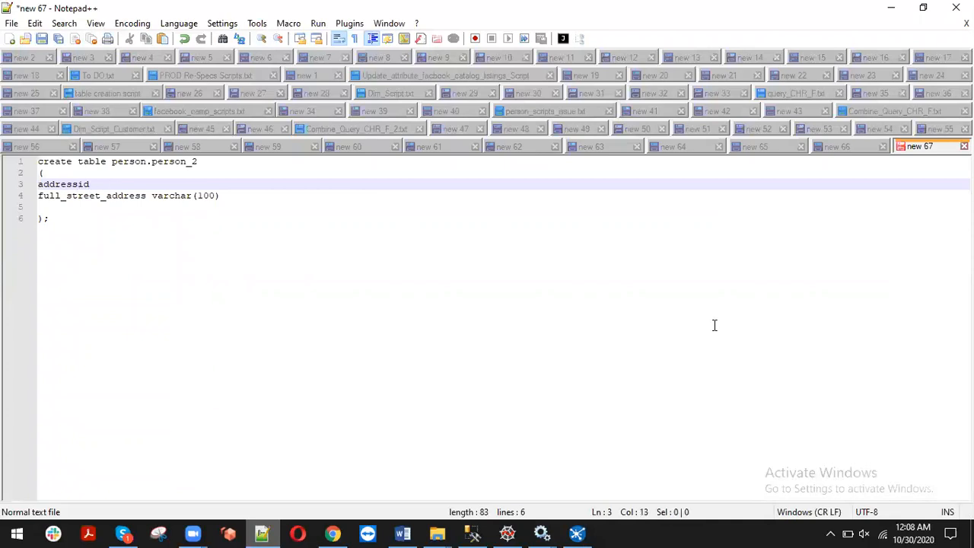
type("varchar(200")
key("BackSpace")
key("BackSpace")
type("50),")
key("ctrl+a")
key("ctrl+c")
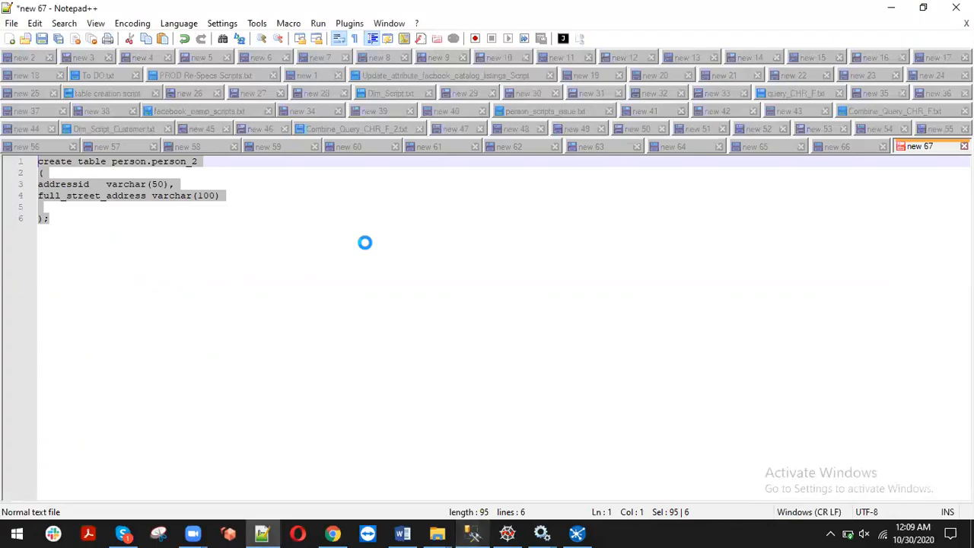
key("alt+Tab")
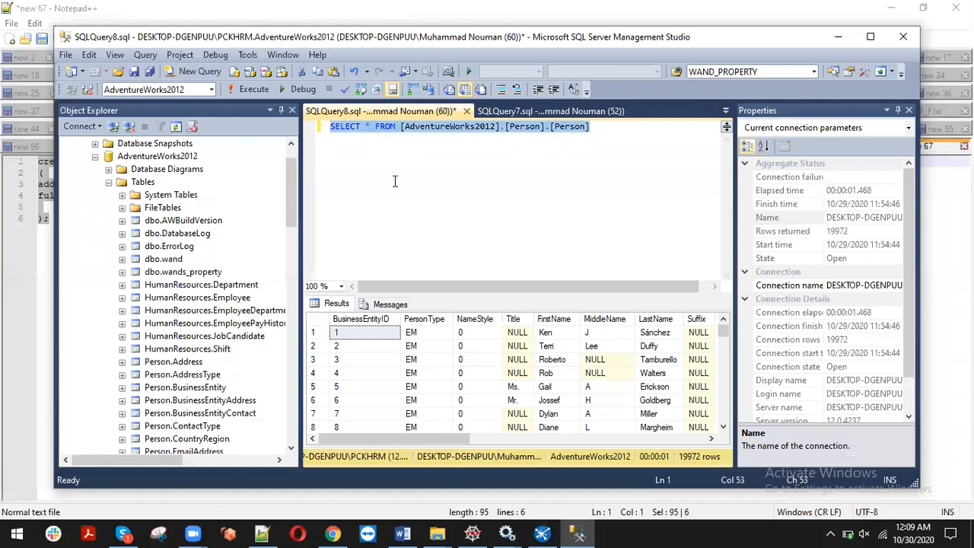
Paste the script into SSMS, rename the table to person.address_2, and execute it with F5
key("Delete")
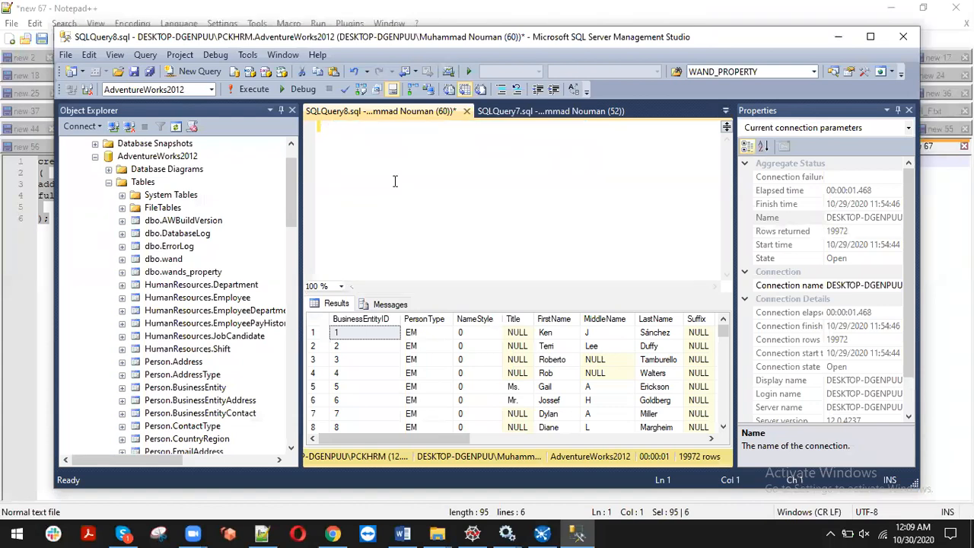
key("ctrl+v")
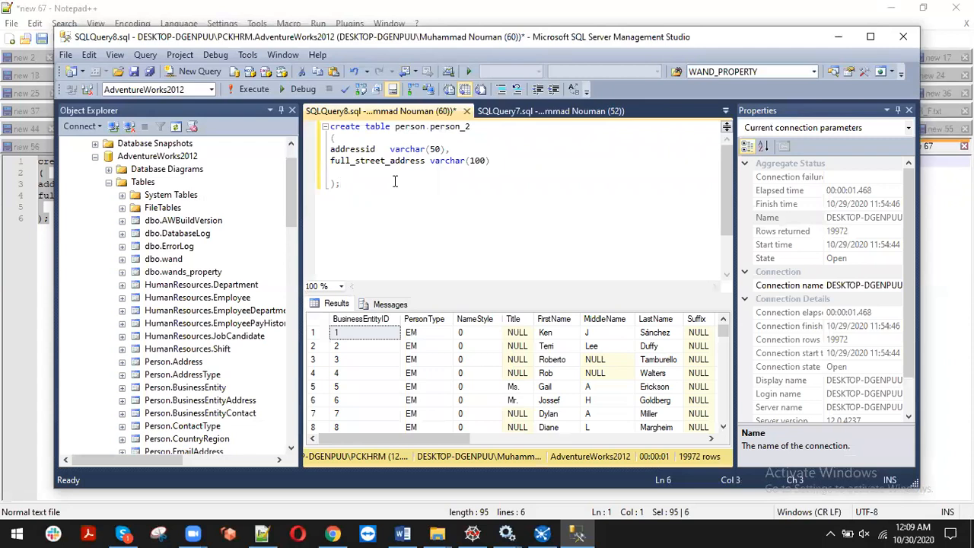
left_click(553, 133)
left_click(430, 127)
key("shift+End")
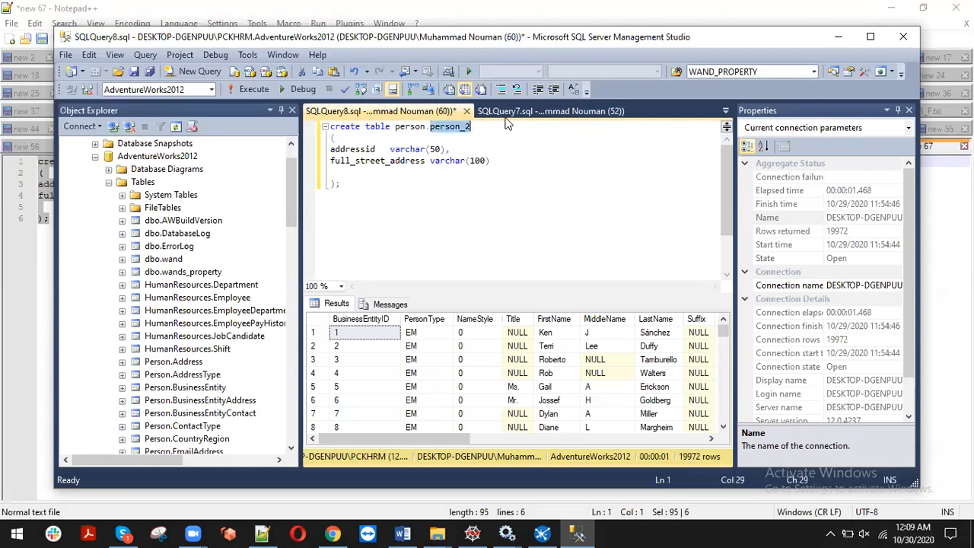
type("address_")
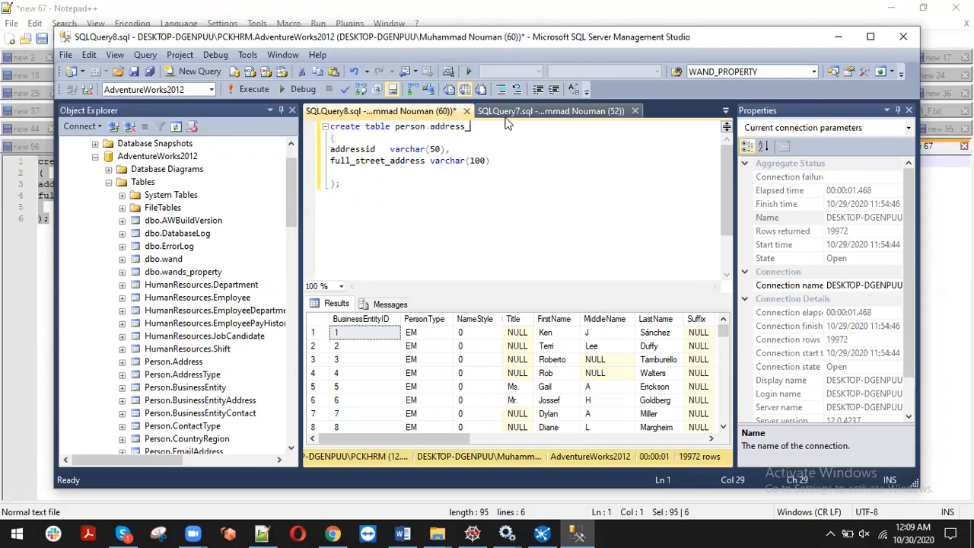
type("2")
key("F5")
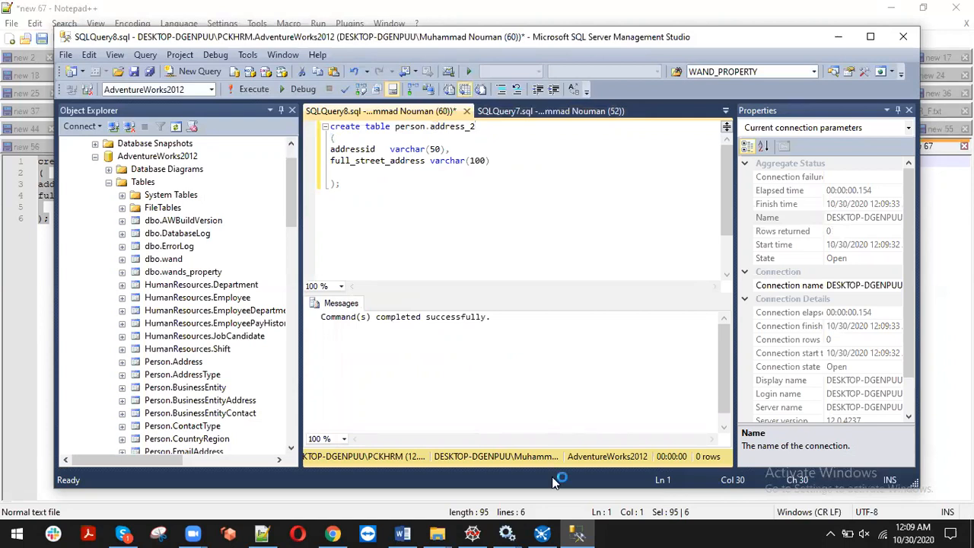
left_click(545, 535)
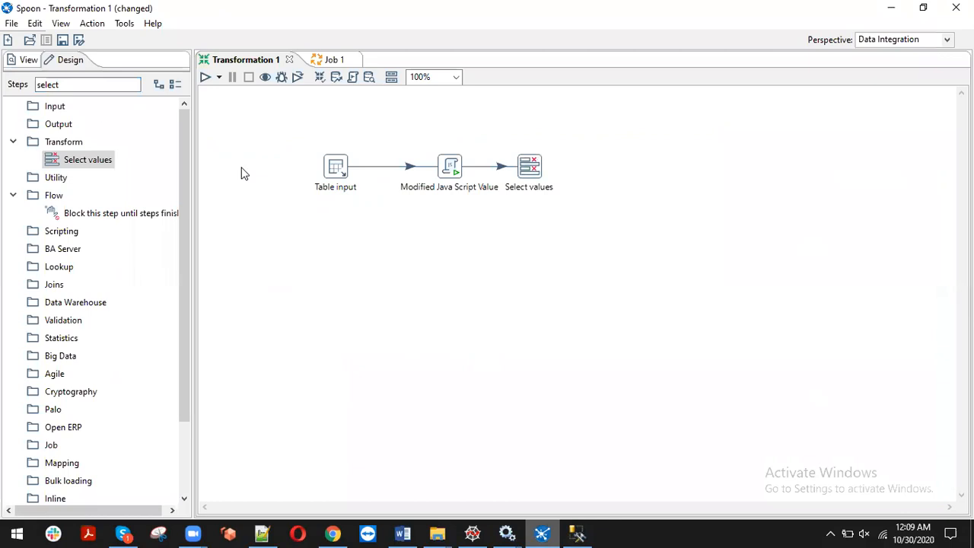
left_click_drag(76, 82, 1, 81)
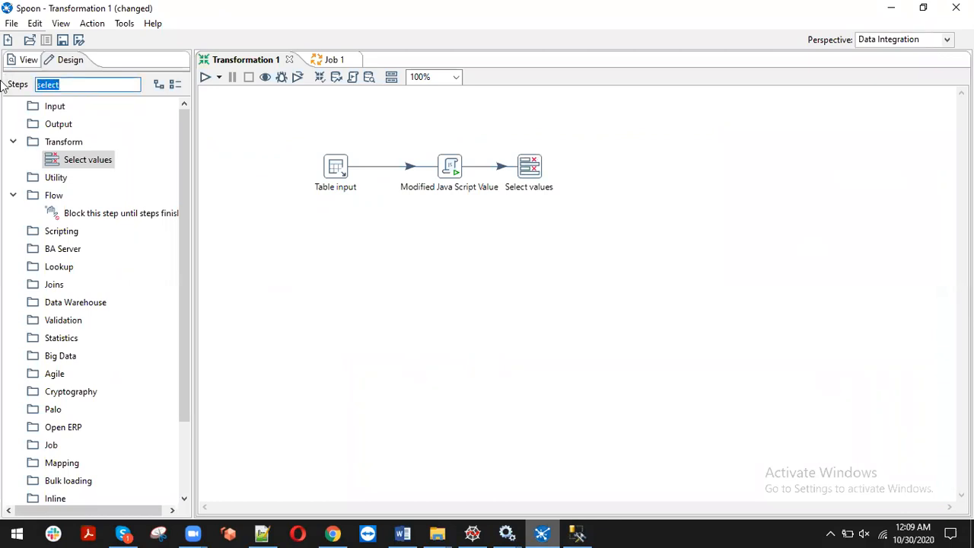
Place a Table output step right of Select values and join them with a hop
type("t")
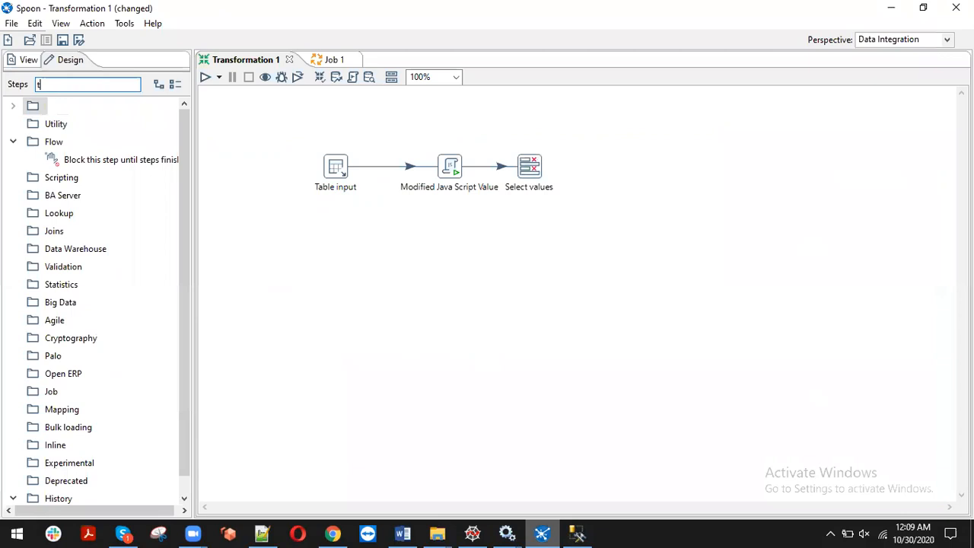
type("a")
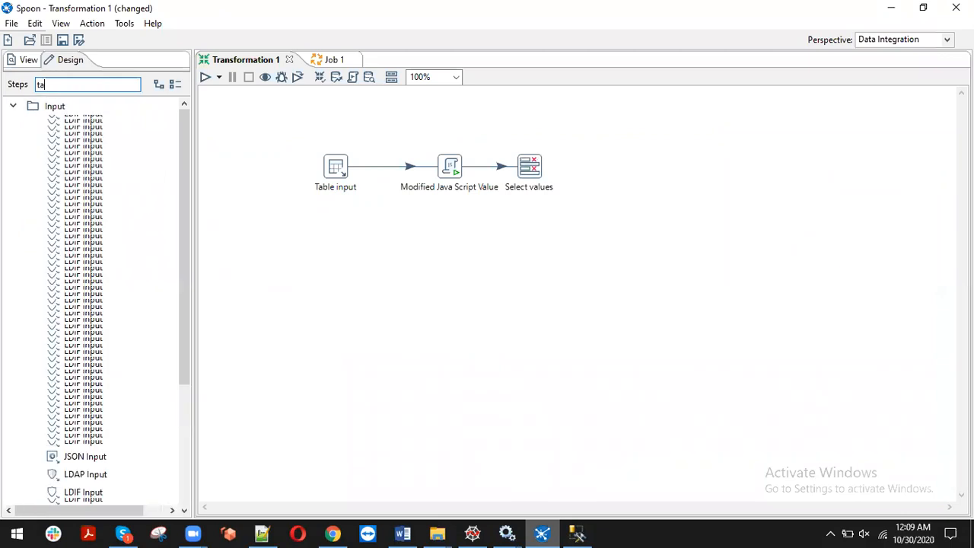
type("b")
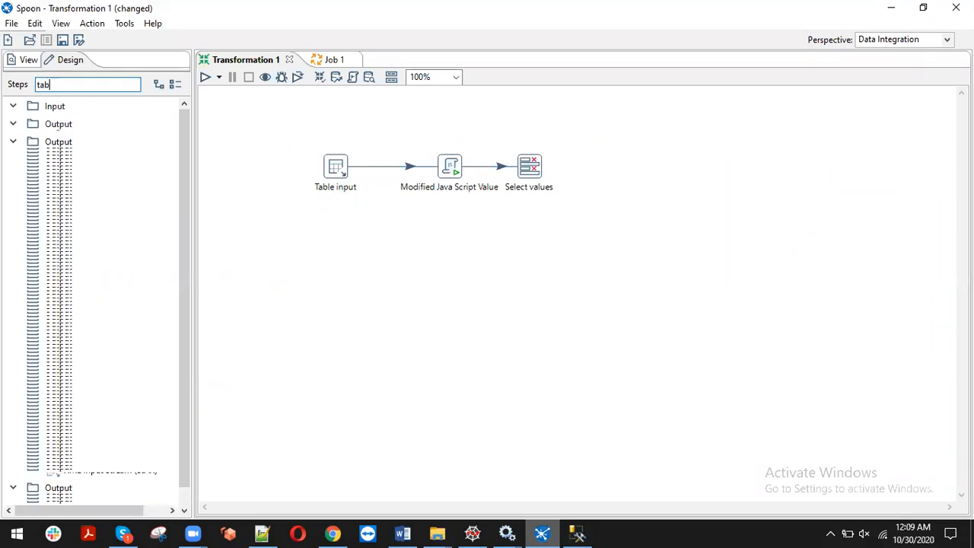
type("le")
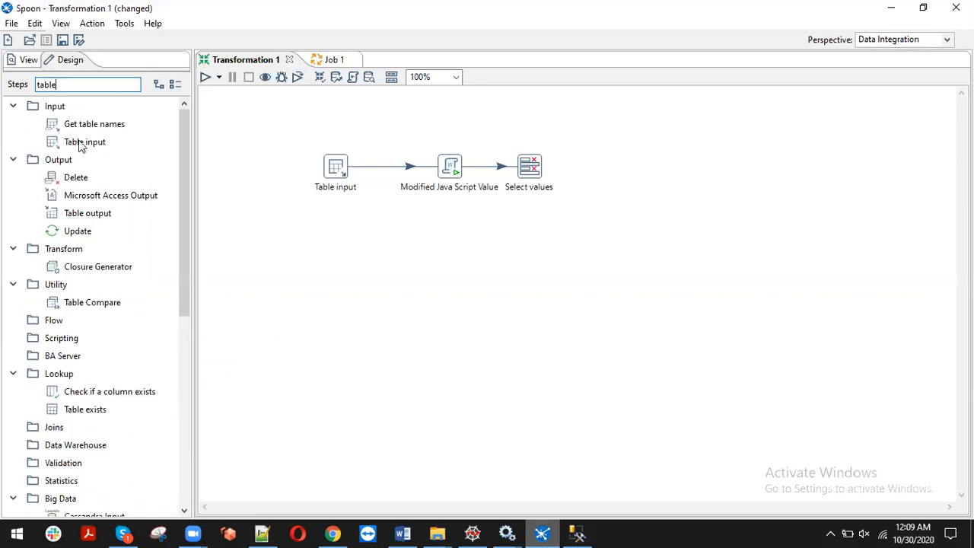
left_click_drag(98, 223, 532, 194)
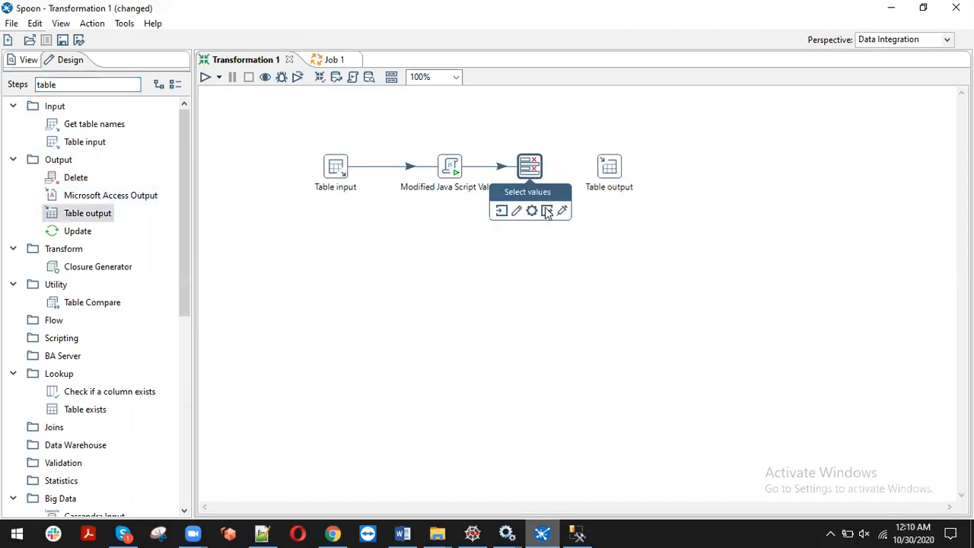
left_click(610, 169)
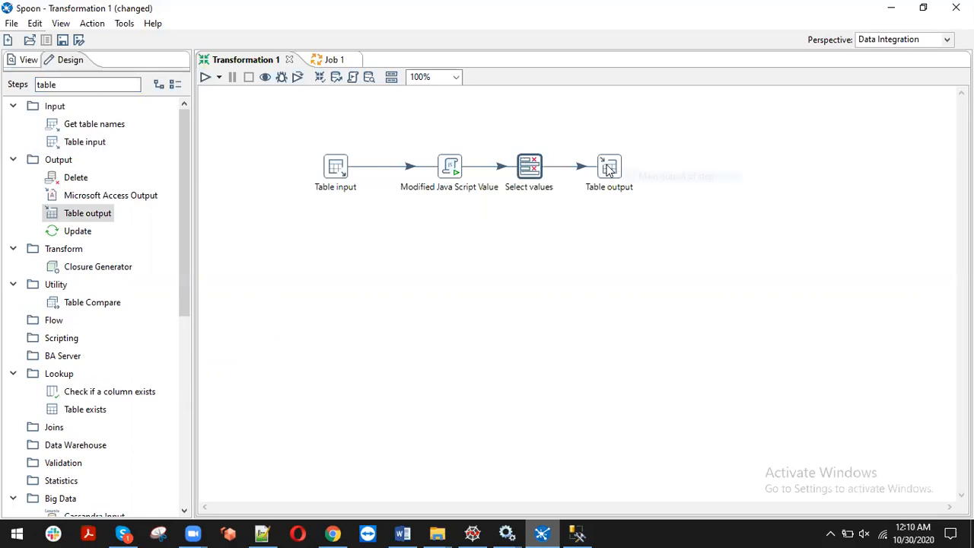
Set Table output's connection to test_con and its target schema to person
double_click(610, 169)
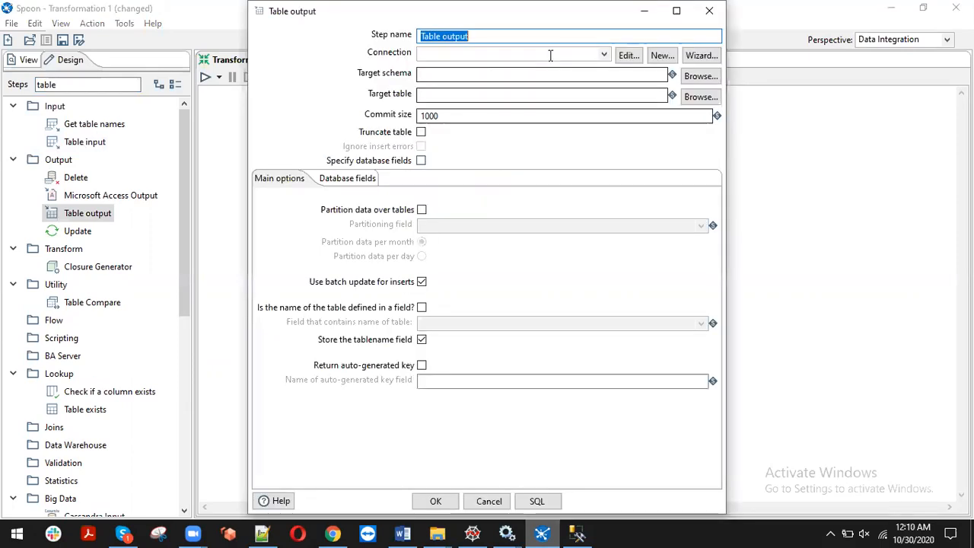
left_click(550, 55)
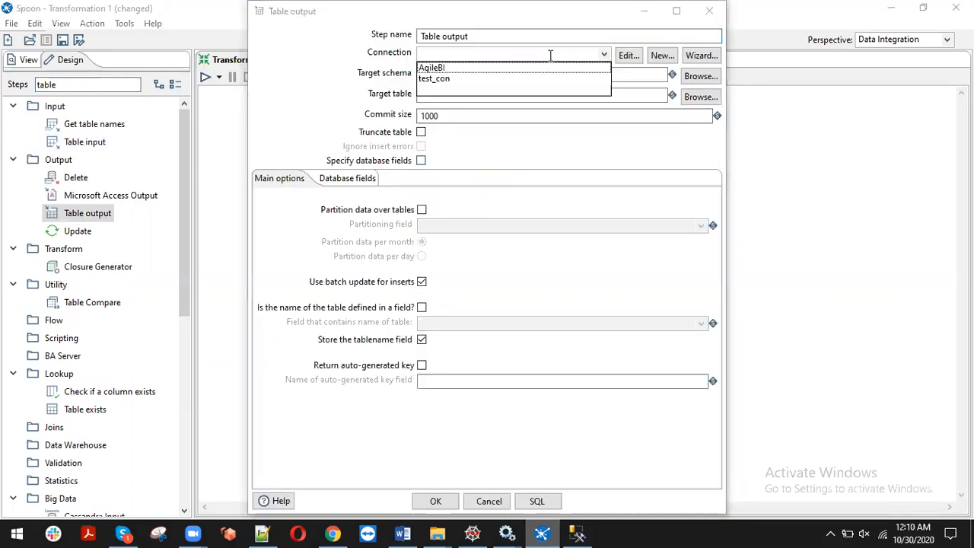
left_click(446, 78)
left_click(446, 76)
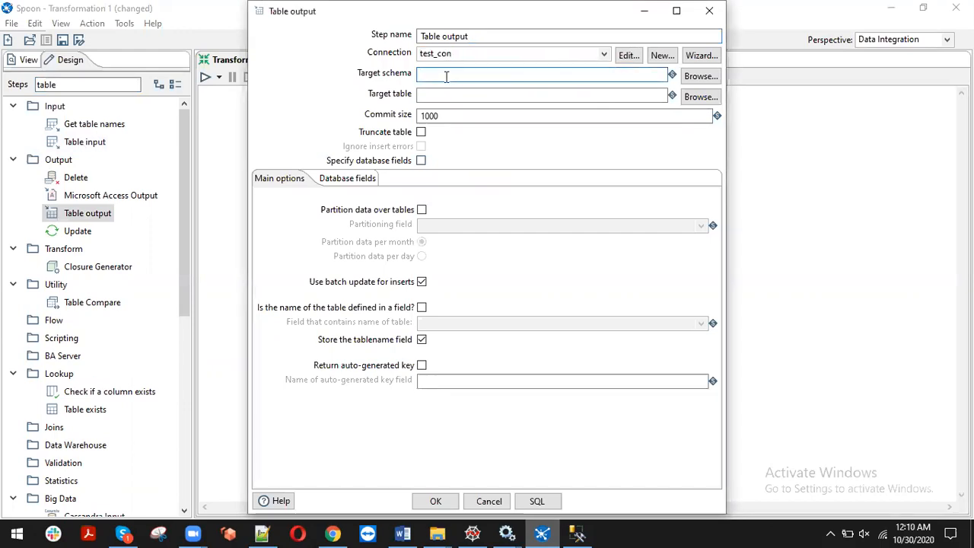
type("person")
key("Tab")
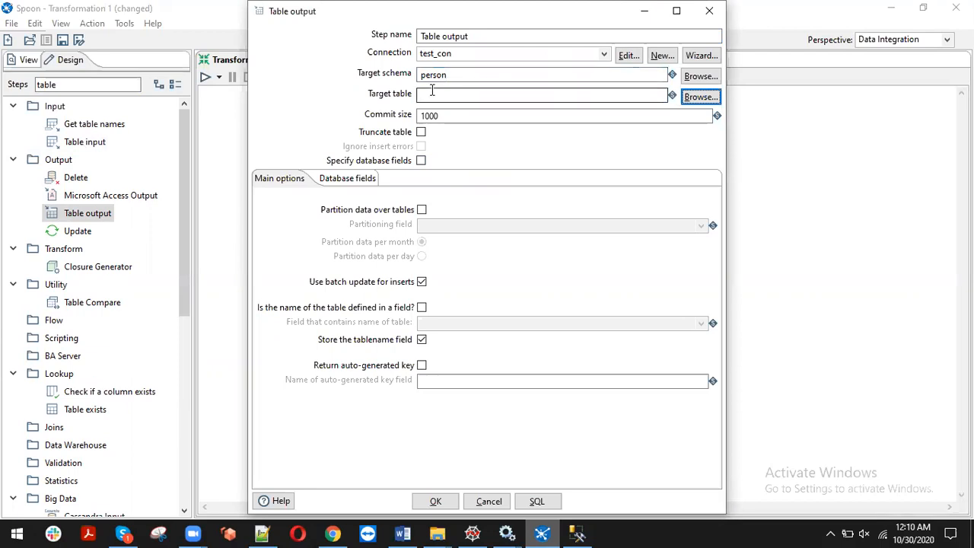
left_click(432, 93)
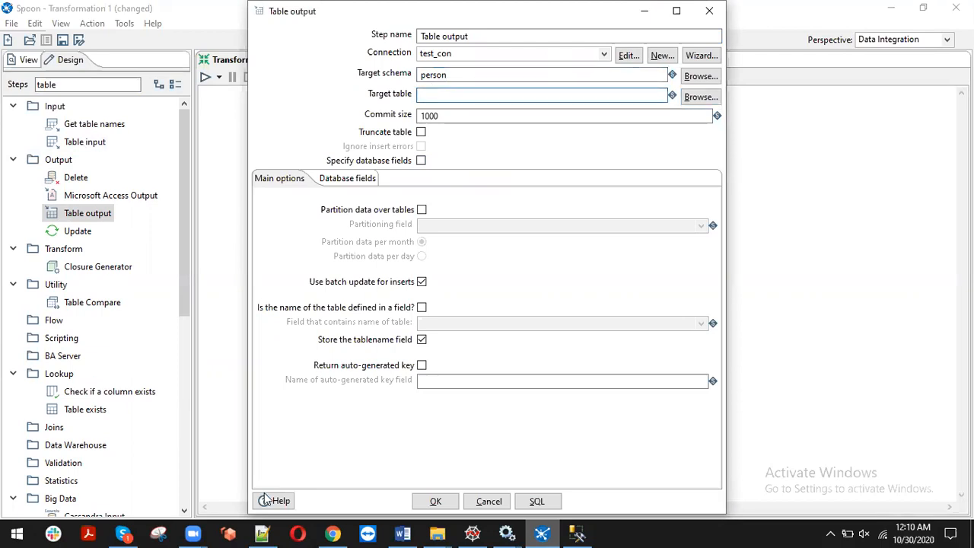
left_click(262, 533)
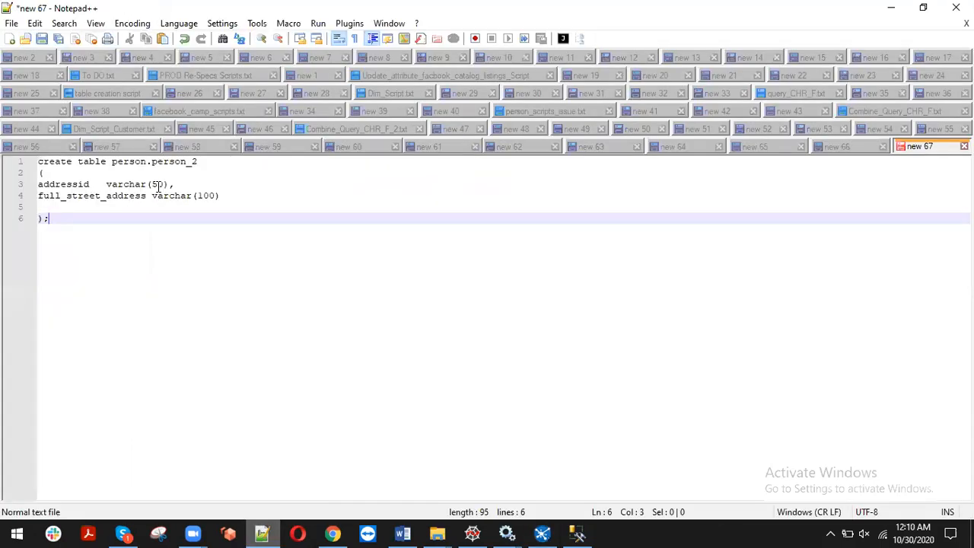
Copy the address_2 table name from the SSMS query and return to Table output settings
left_click(578, 533)
double_click(449, 126)
key("ctrl+c")
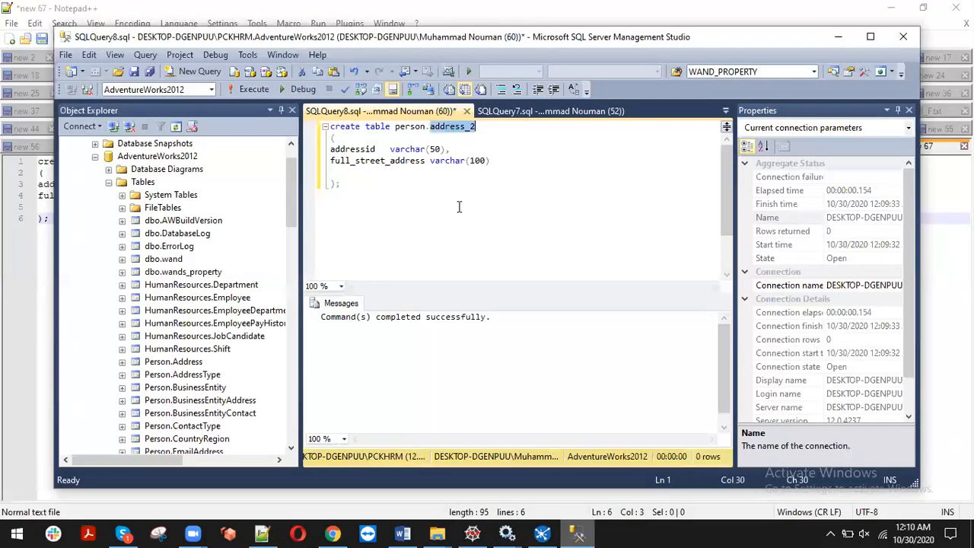
key("alt+Tab")
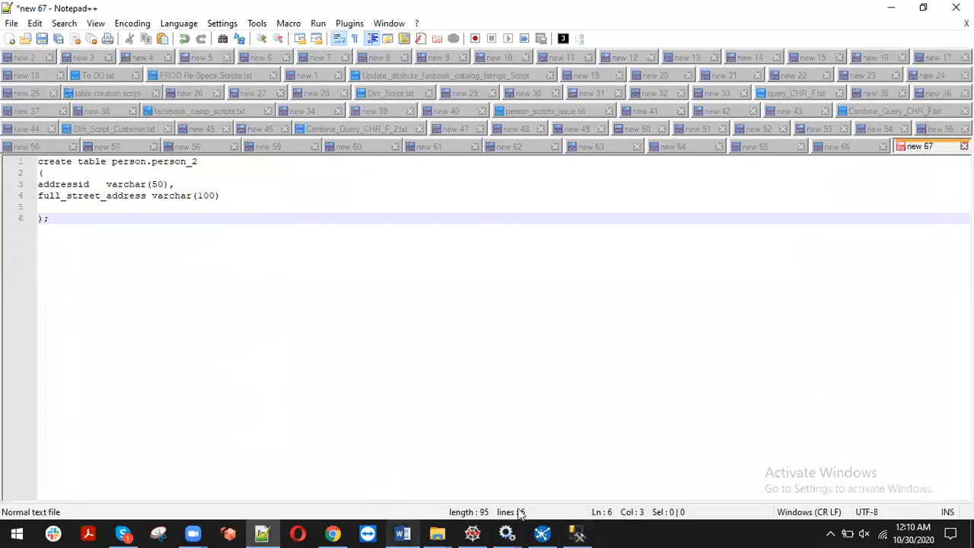
left_click(542, 533)
Set target table address_2, specify database fields AddressID and full_street_address, and save the step
key("ctrl+v")
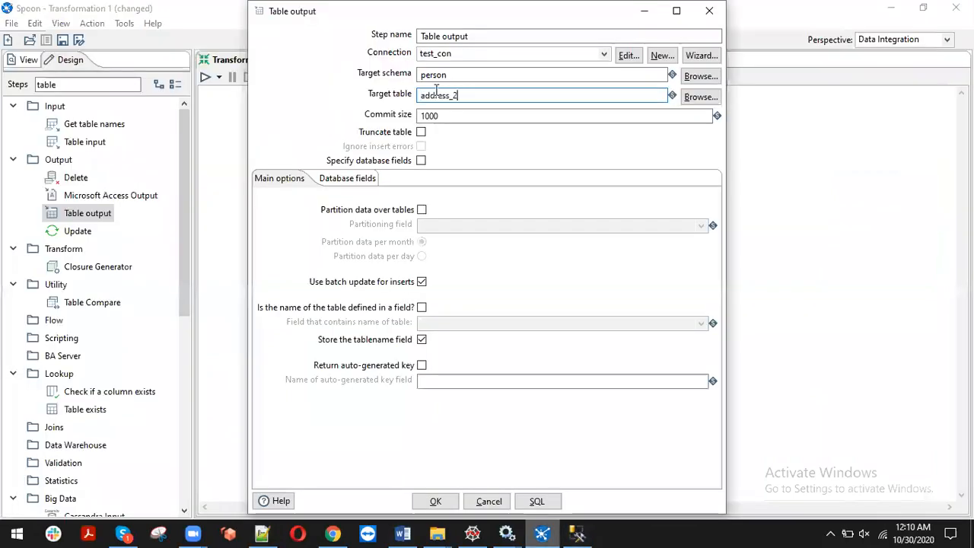
left_click(356, 178)
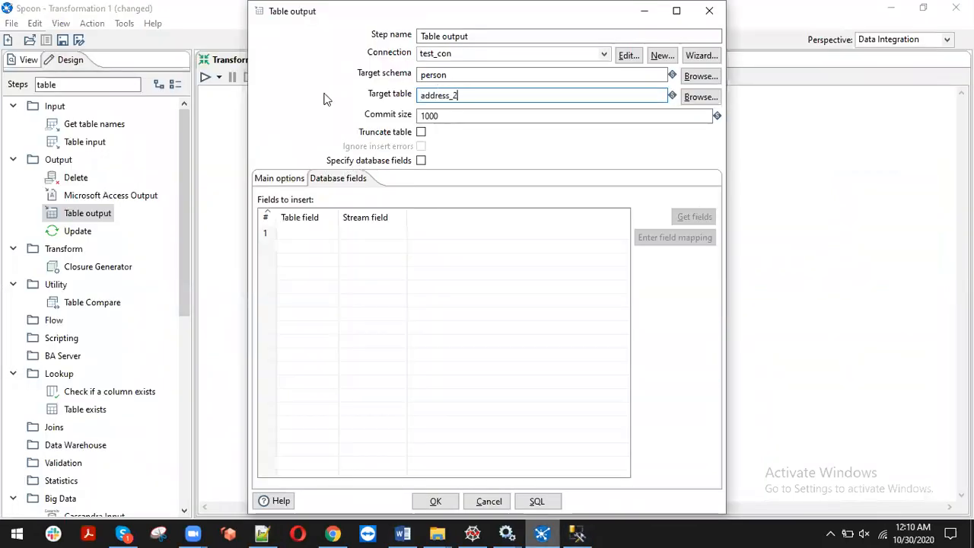
left_click(422, 161)
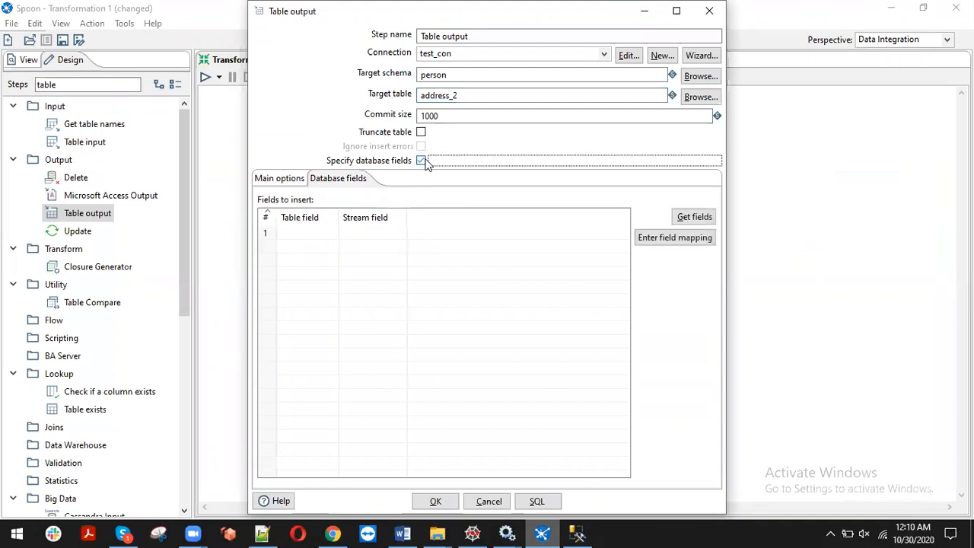
left_click(688, 217)
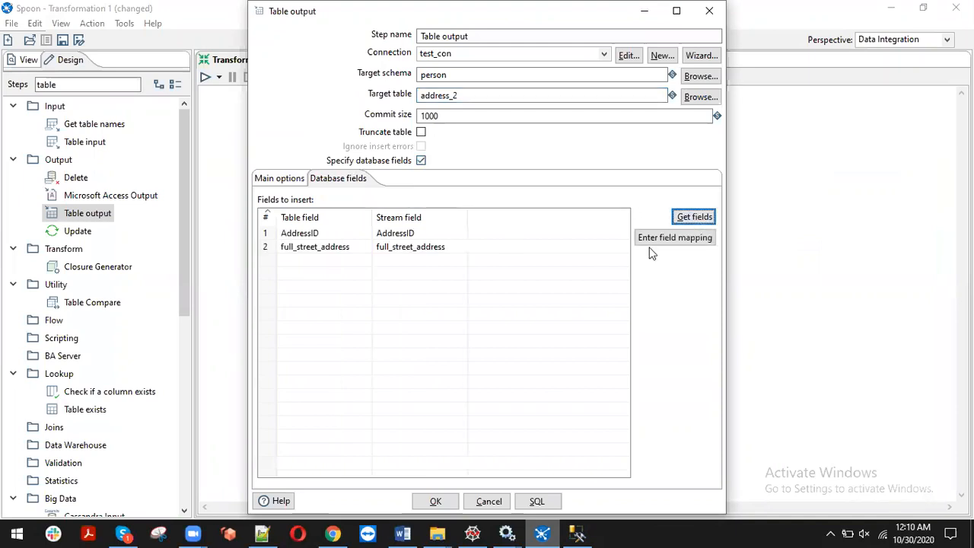
left_click(680, 240)
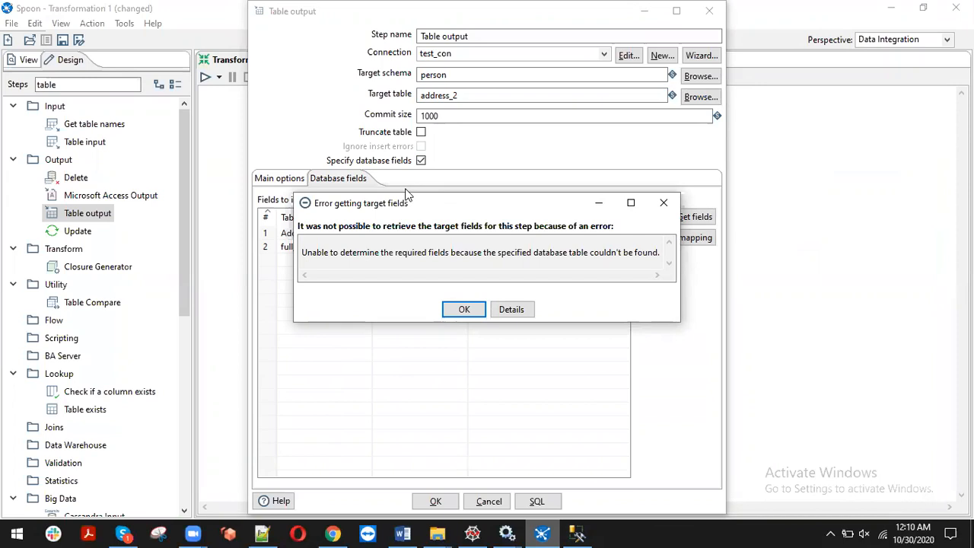
left_click(465, 308)
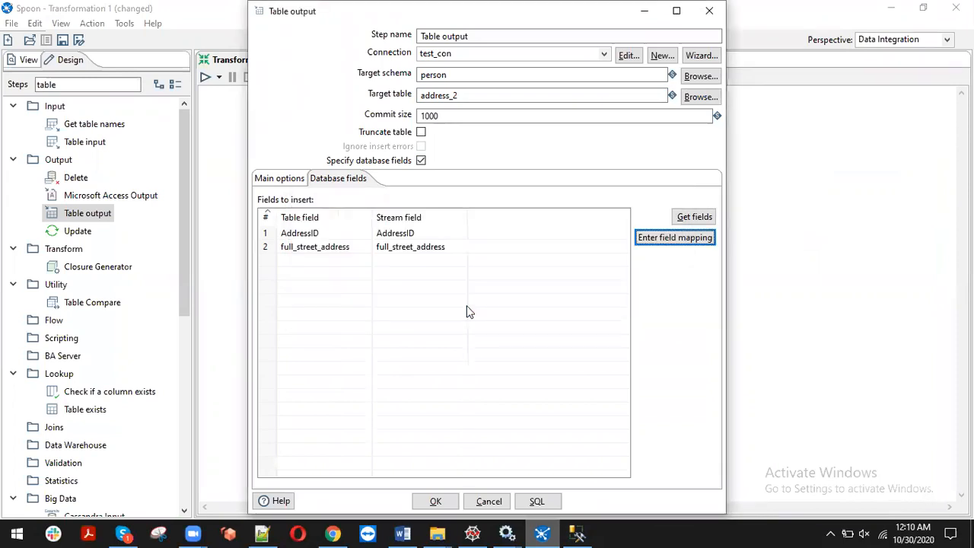
left_click(433, 498)
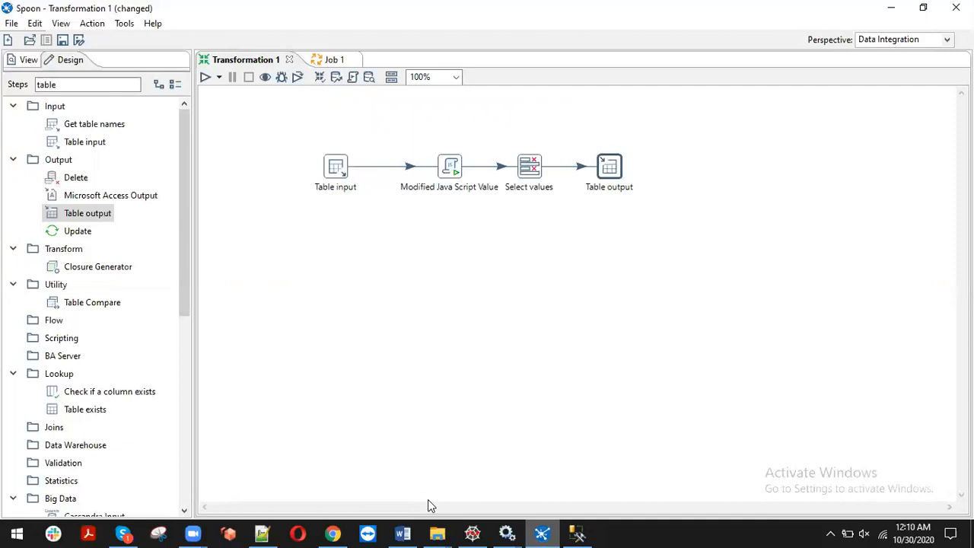
Clear the database cache via Tools > Database, then reopen Table output's Database fields tab
double_click(613, 179)
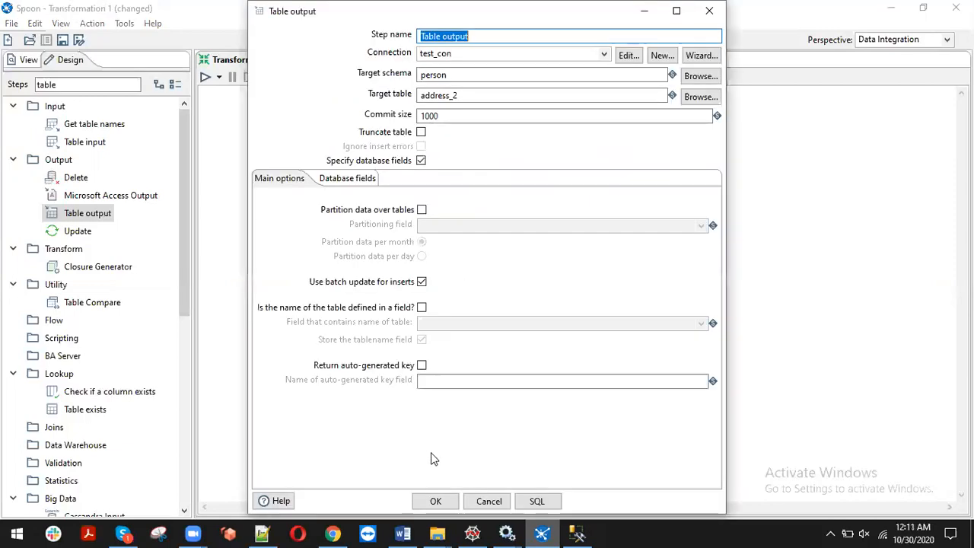
left_click(437, 502)
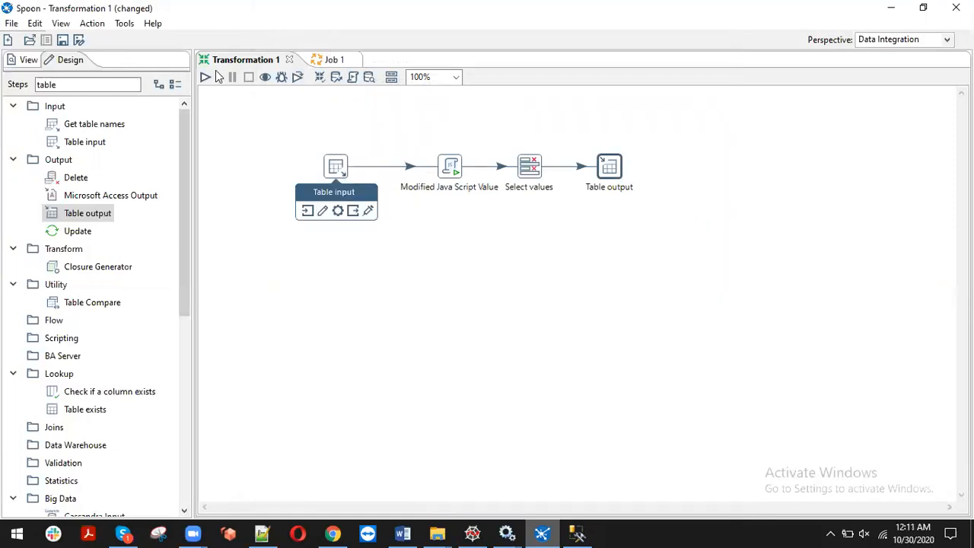
left_click(124, 23)
mouse_move(183, 40)
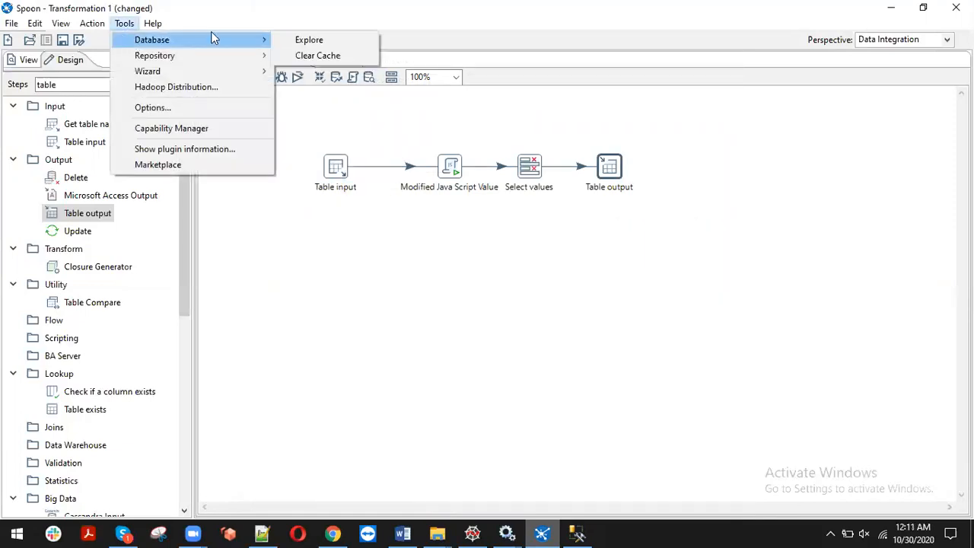
left_click(318, 56)
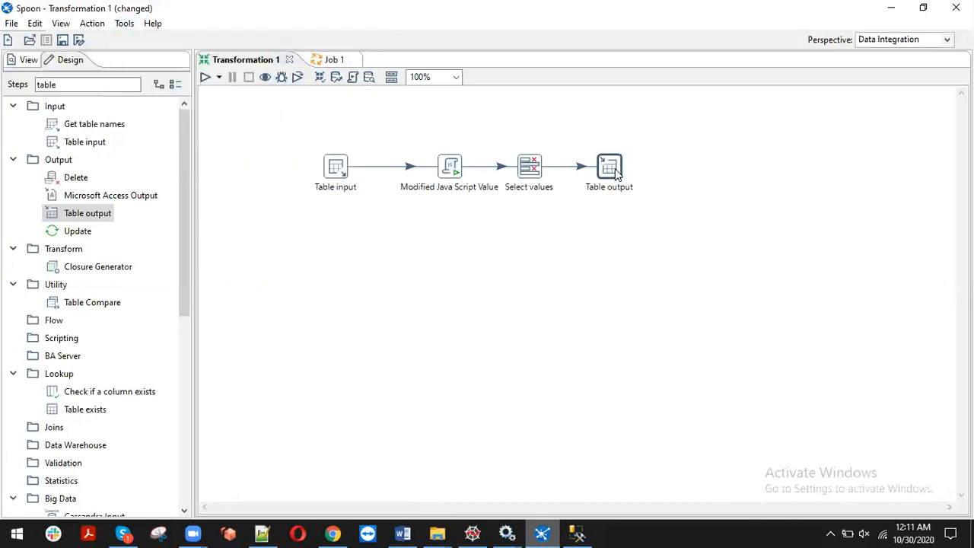
double_click(611, 169)
left_click(341, 178)
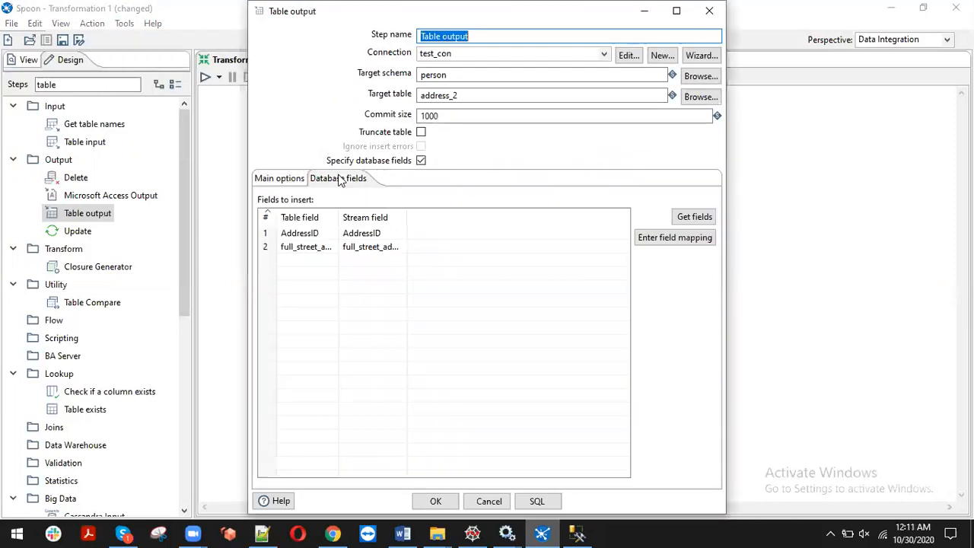
Remove and re-create the full_street_address mapping alongside addressid, then close both dialogs
left_click(695, 238)
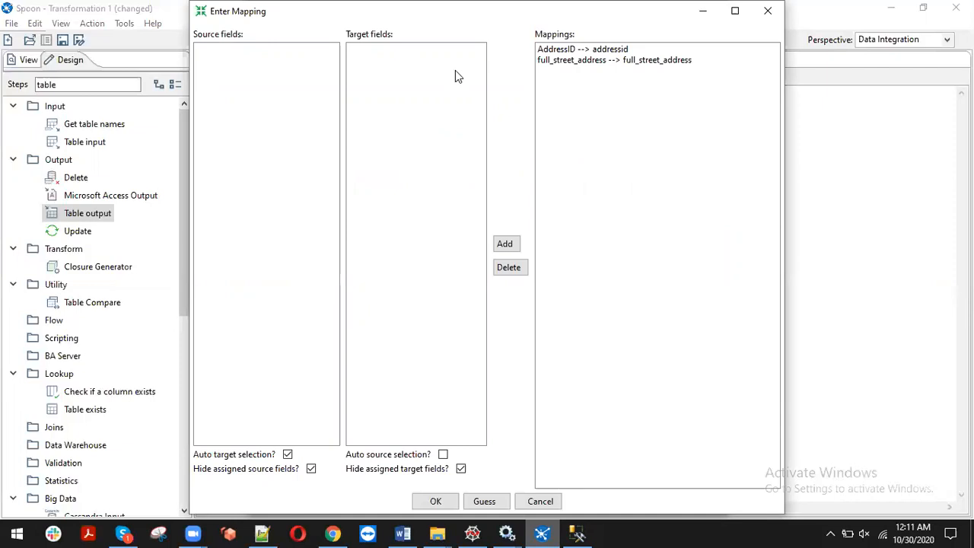
left_click(651, 61)
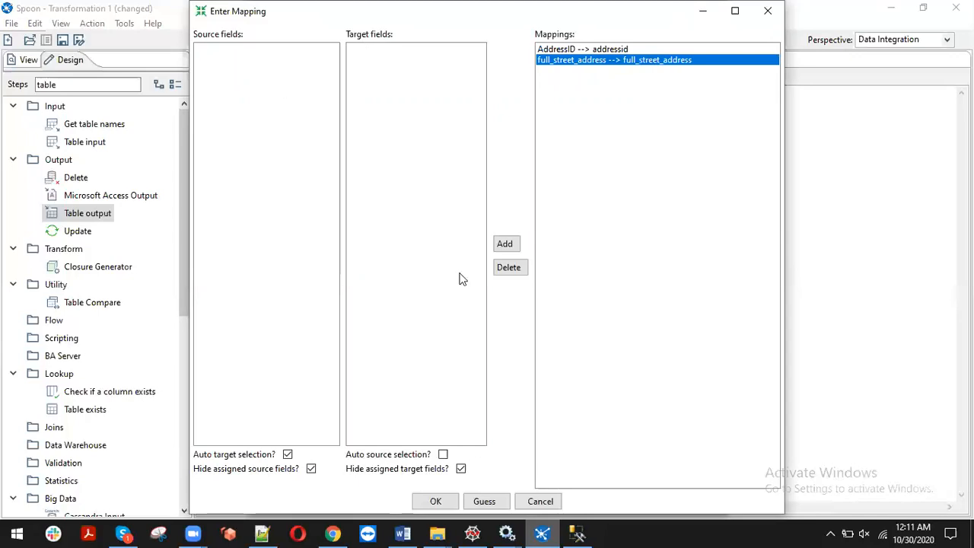
left_click(507, 268)
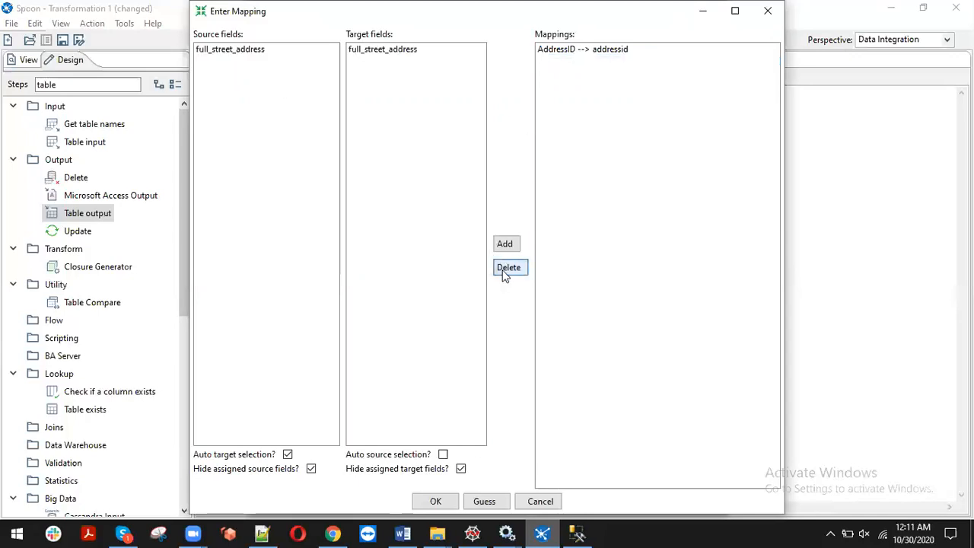
left_click(235, 53)
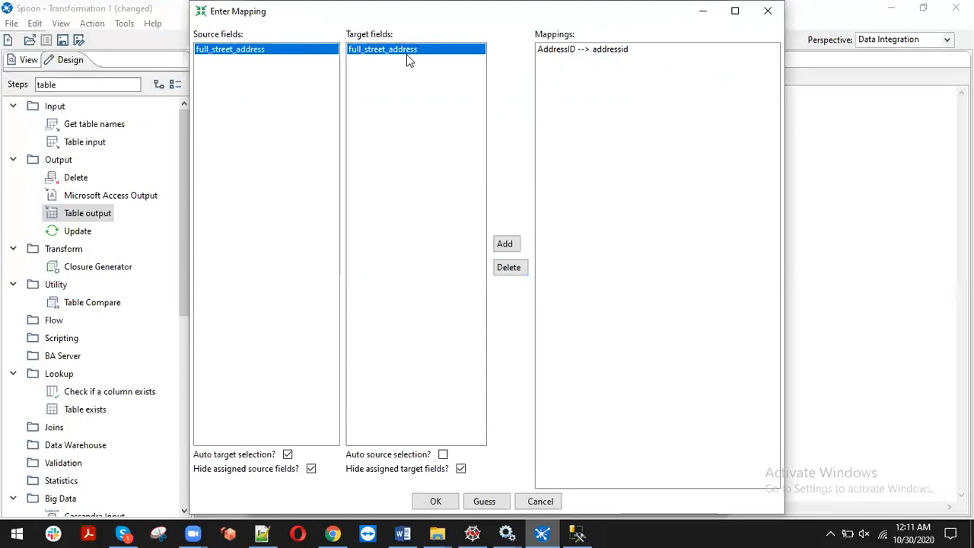
left_click(504, 244)
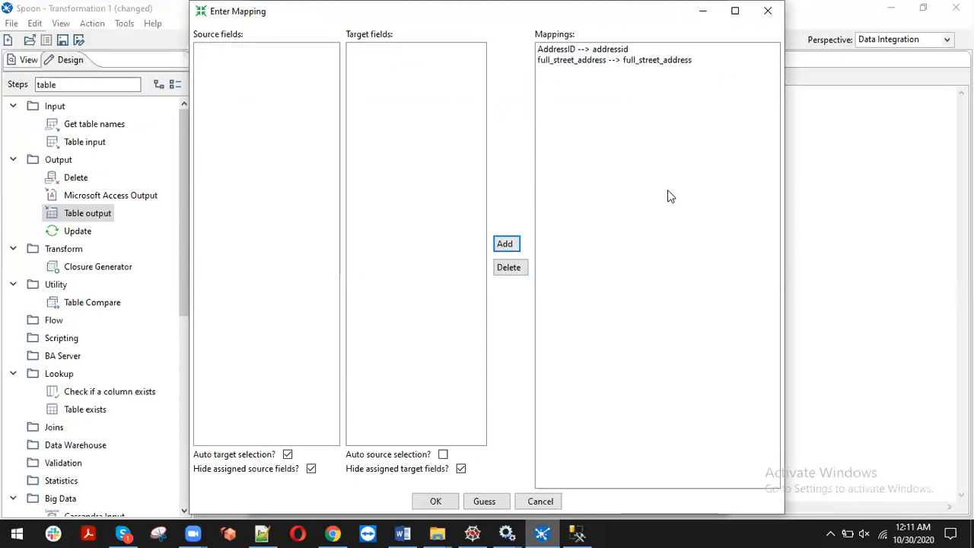
left_click(446, 502)
left_click(452, 507)
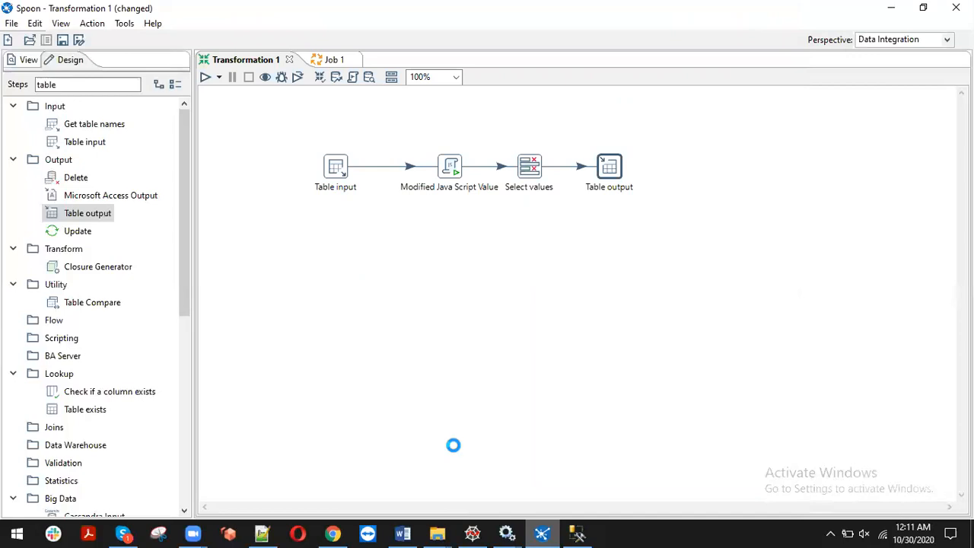
From the save dialog, create a new folder named test_folder on the Desktop
key("ctrl+s")
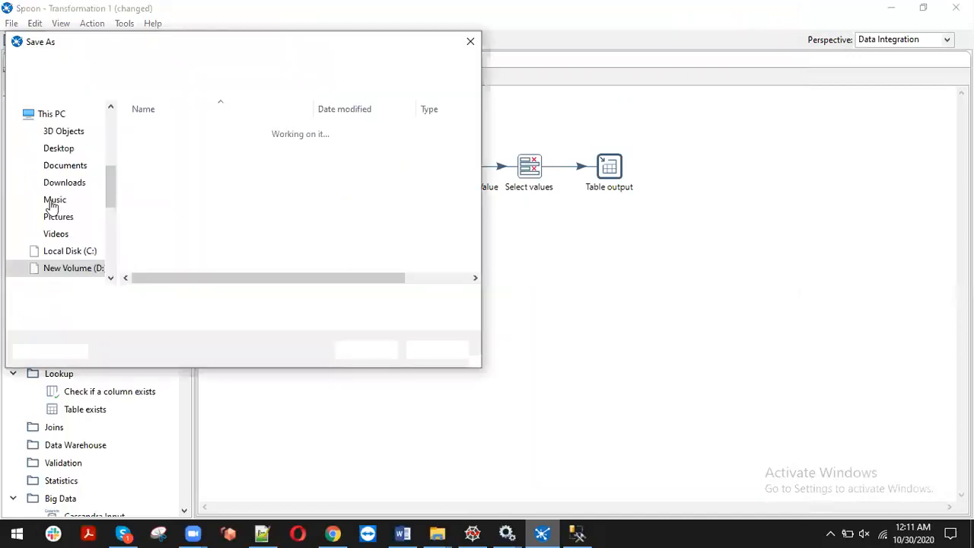
left_click(114, 126)
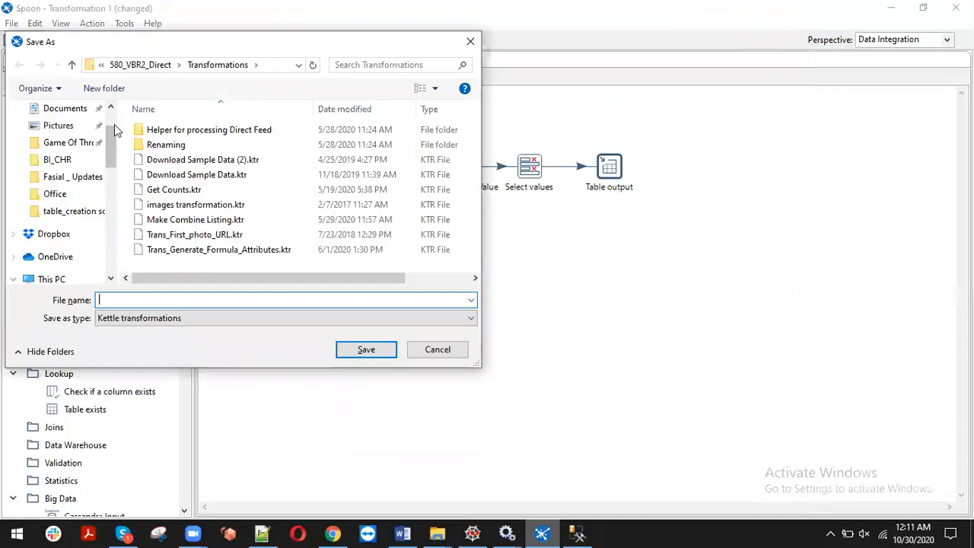
left_click(112, 114)
left_click(59, 139)
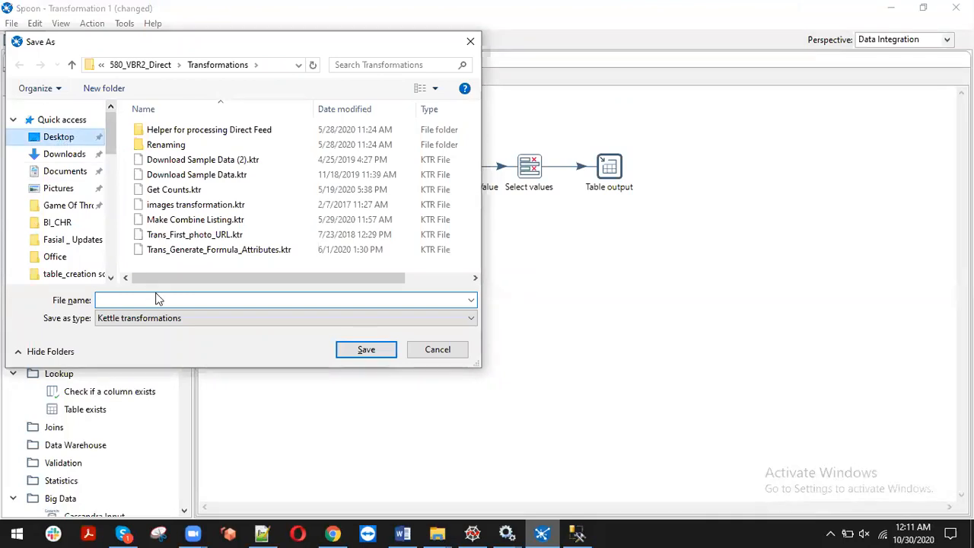
right_click(228, 230)
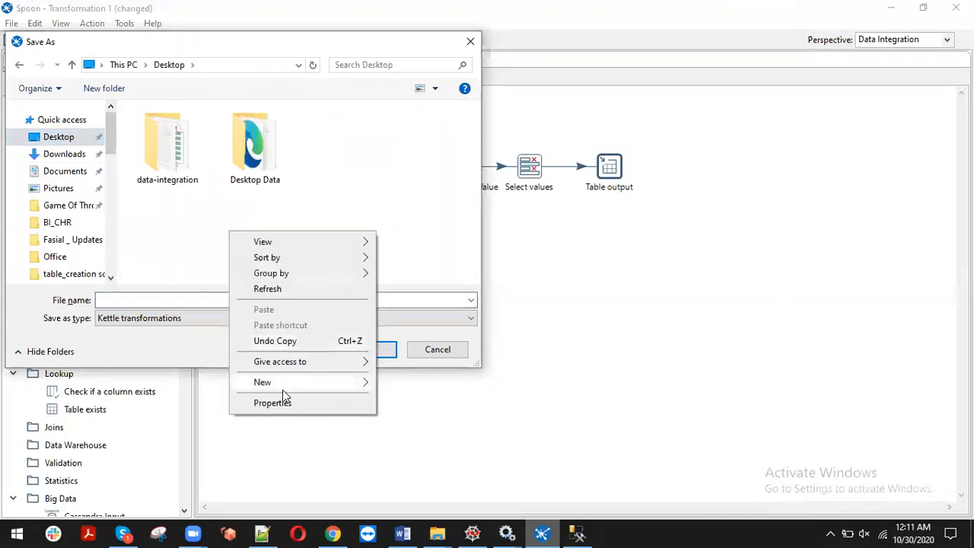
mouse_move(337, 382)
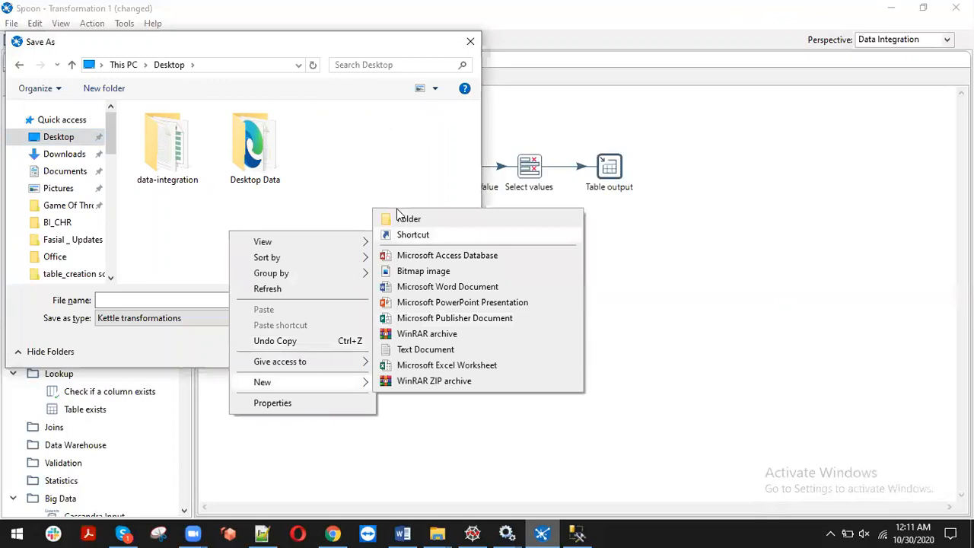
left_click(401, 218)
type("test_folder")
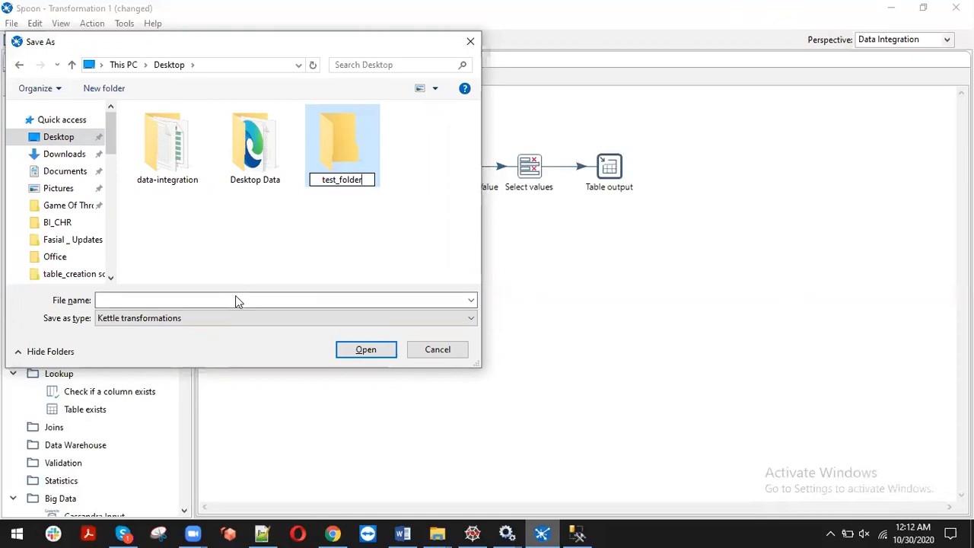
left_click(374, 222)
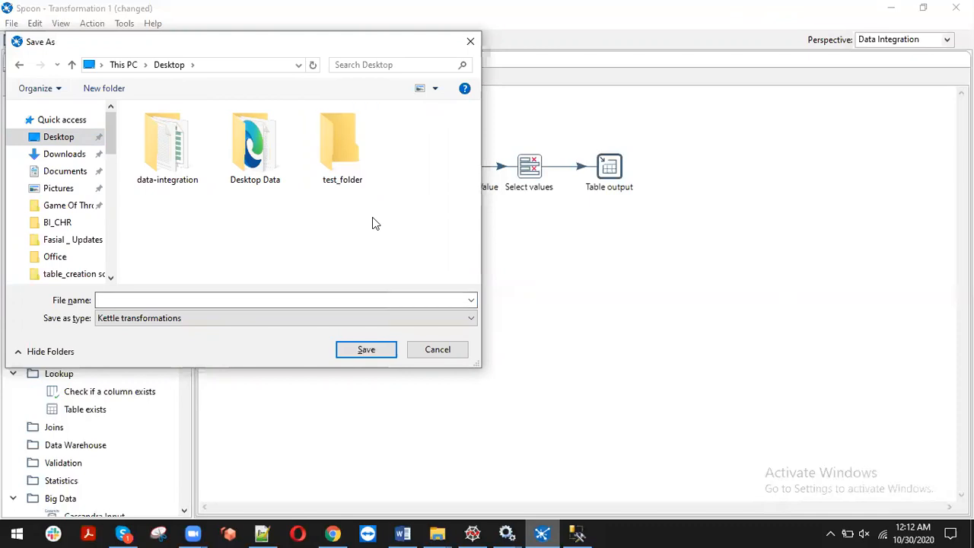
Save the transformation on the Desktop as test_Transformation
left_click(144, 300)
type("test_Transformation")
key("Return")
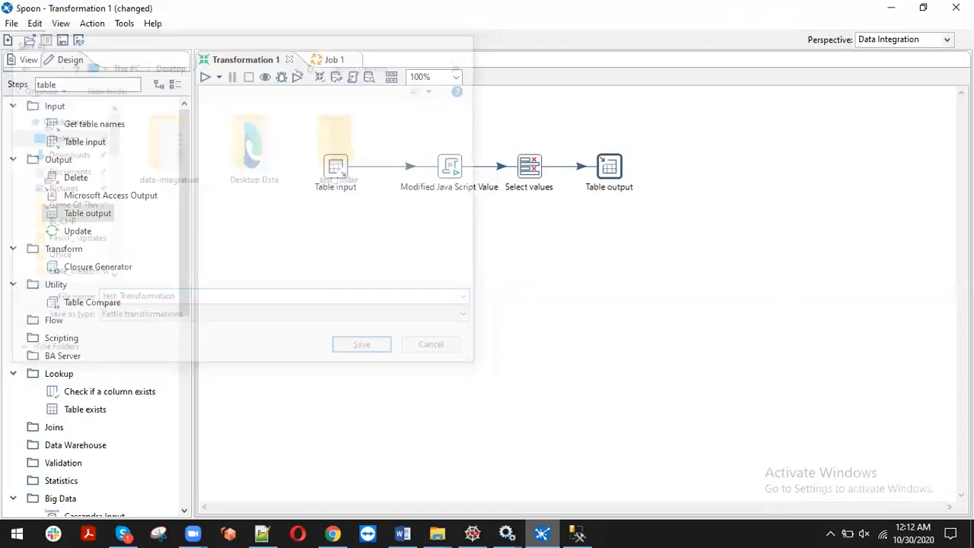
In Job 1, drag a START entry from the General entries onto the canvas
left_click(331, 61)
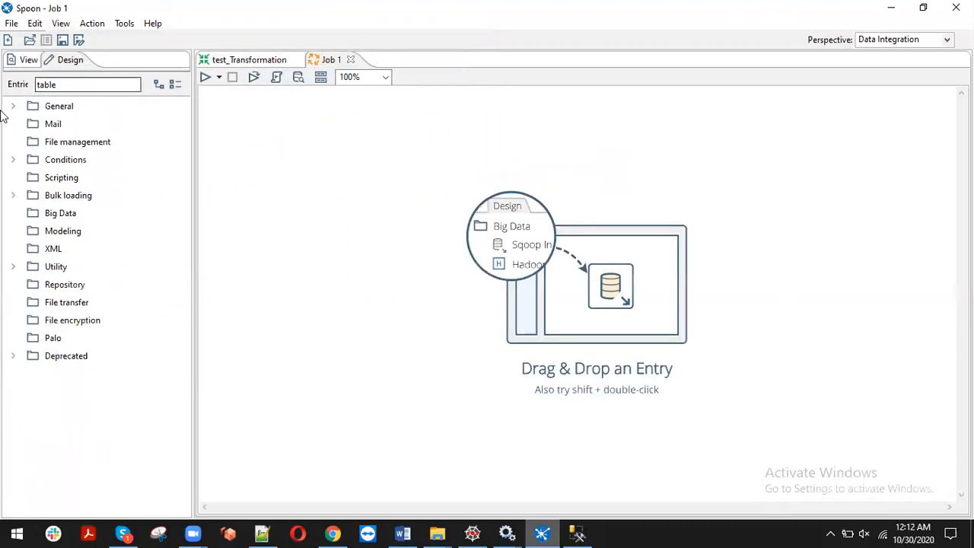
left_click(256, 64)
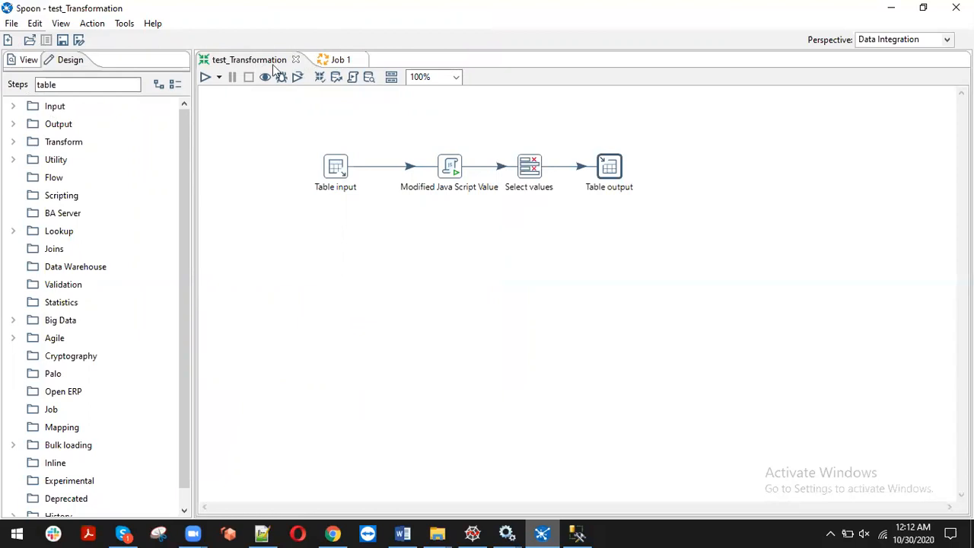
left_click(335, 61)
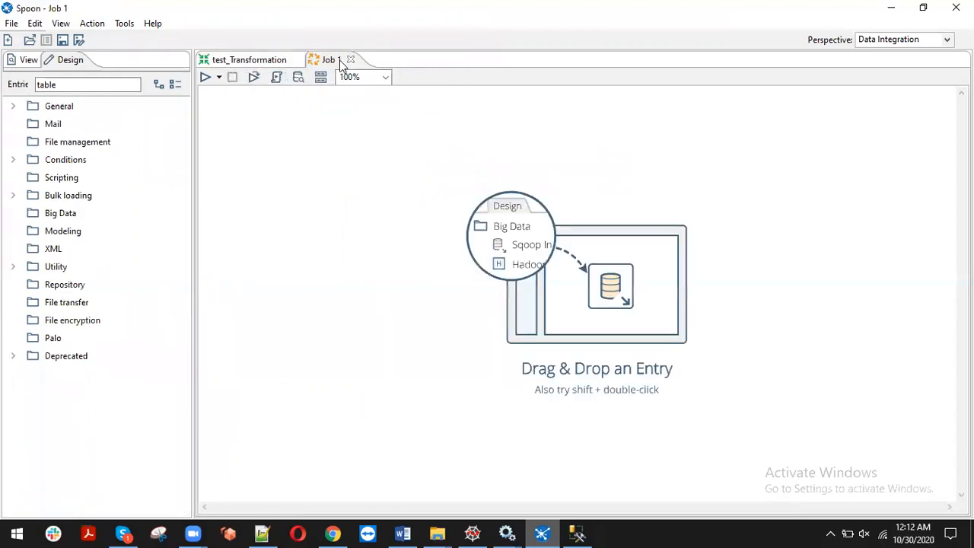
left_click(13, 106)
left_click_drag(75, 124, 258, 145)
left_click(257, 61)
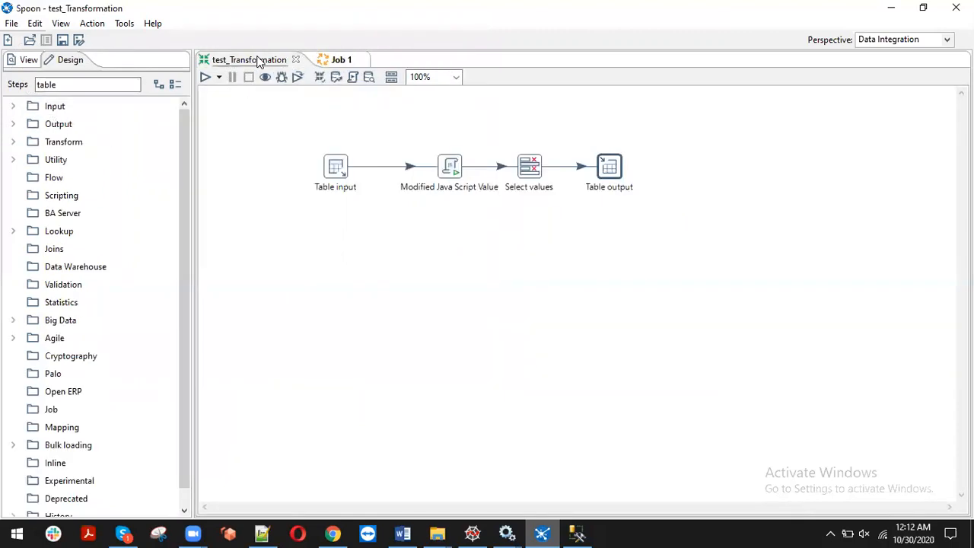
left_click(338, 63)
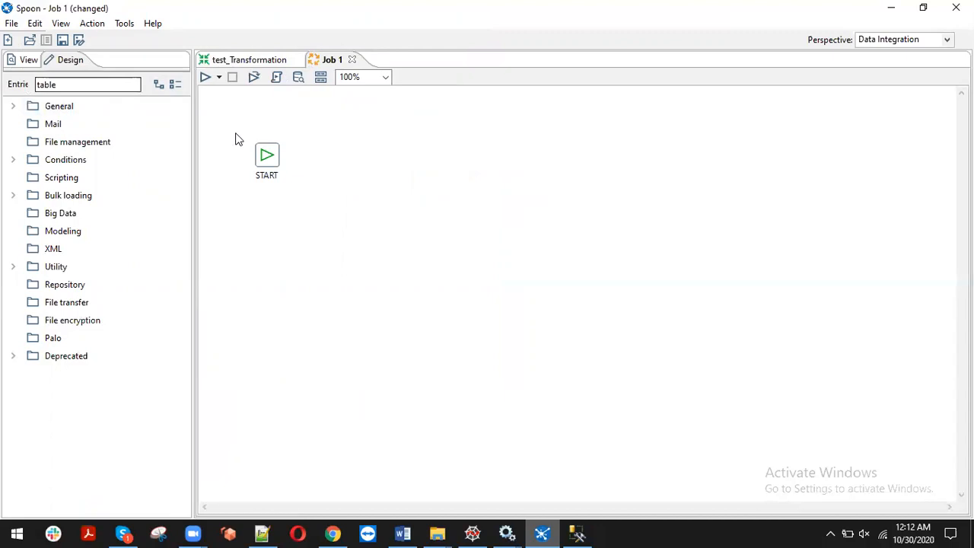
mouse_move(268, 163)
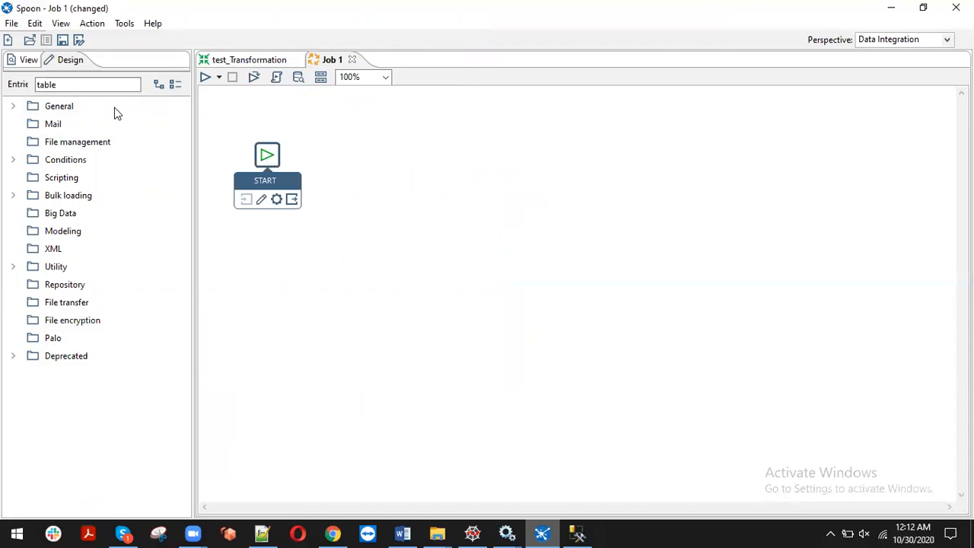
Place a Transformation entry and then a Success entry to the right of START
double_click(87, 88)
type("tran")
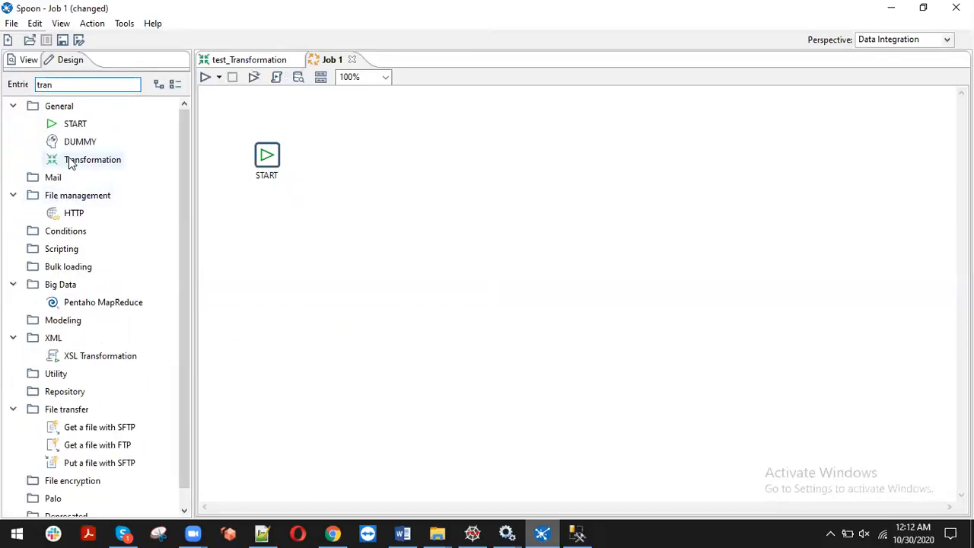
left_click_drag(69, 164, 350, 156)
double_click(44, 84)
type("su")
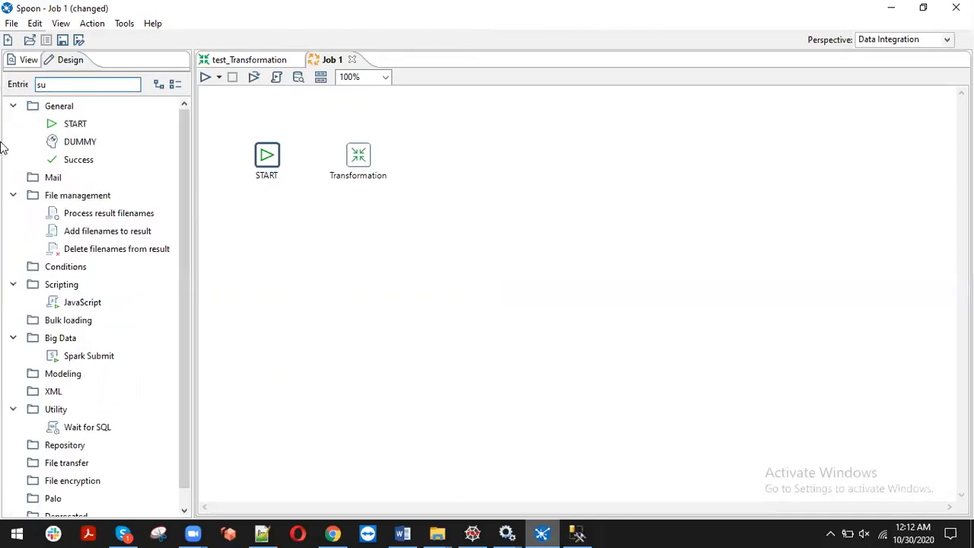
left_click(90, 165)
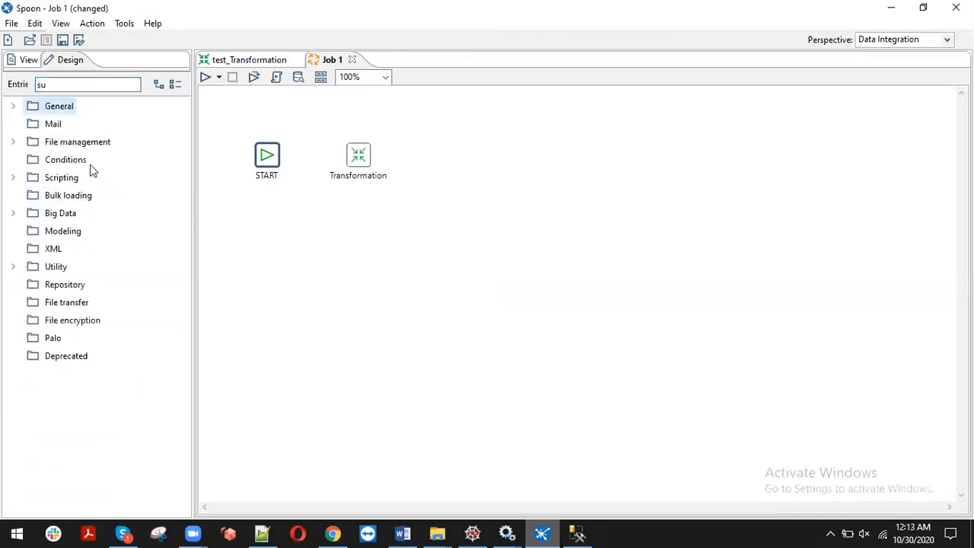
left_click(11, 106)
left_click_drag(67, 159, 460, 156)
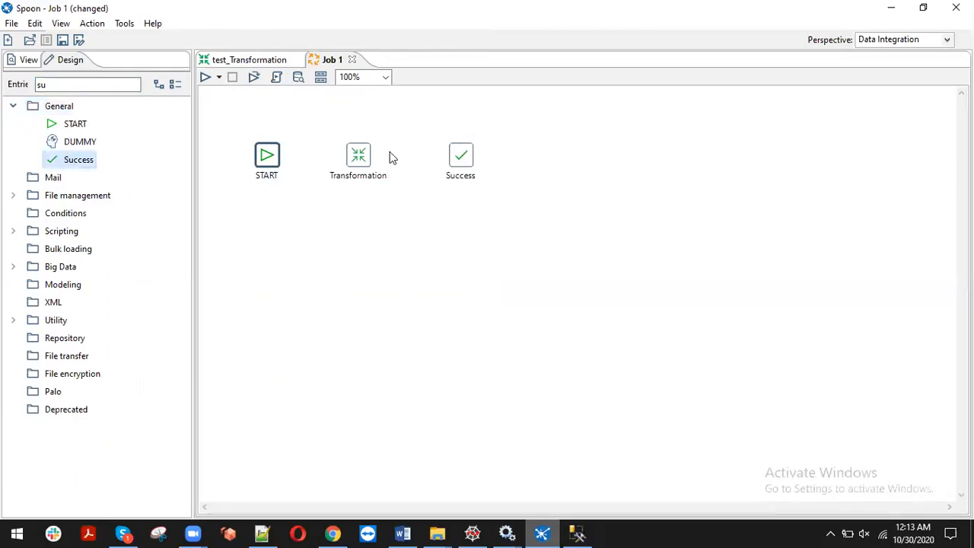
left_click(355, 161)
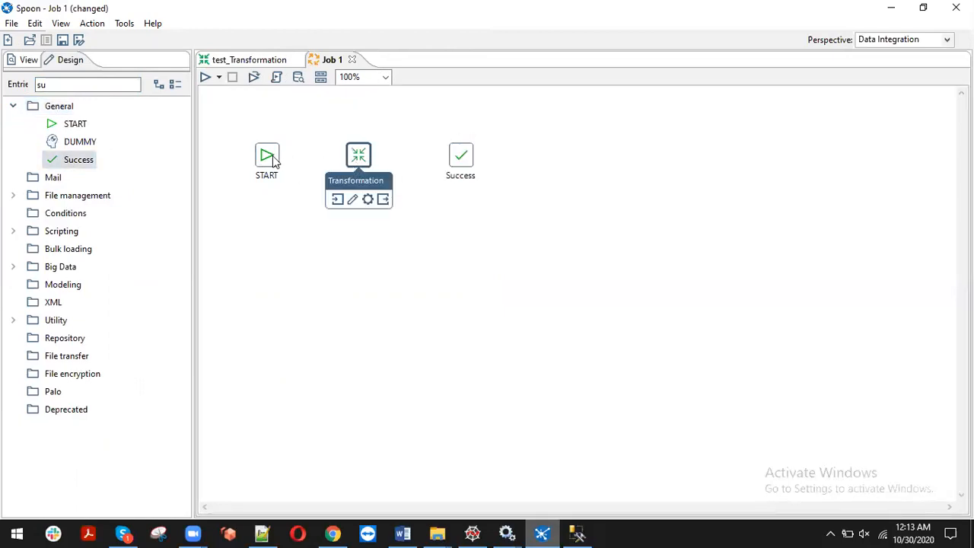
Draw hops from START to Transformation and from Transformation to Success
left_click_drag(294, 203, 358, 156)
mouse_move(359, 158)
left_click_drag(386, 199, 473, 160)
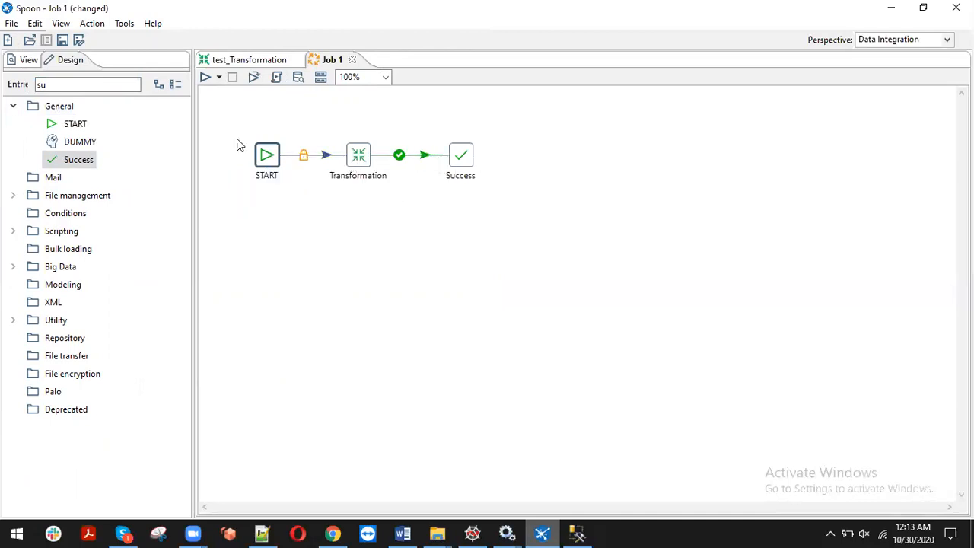
Set the Transformation entry's file to test_Transformation.ktr on the Desktop
double_click(351, 157)
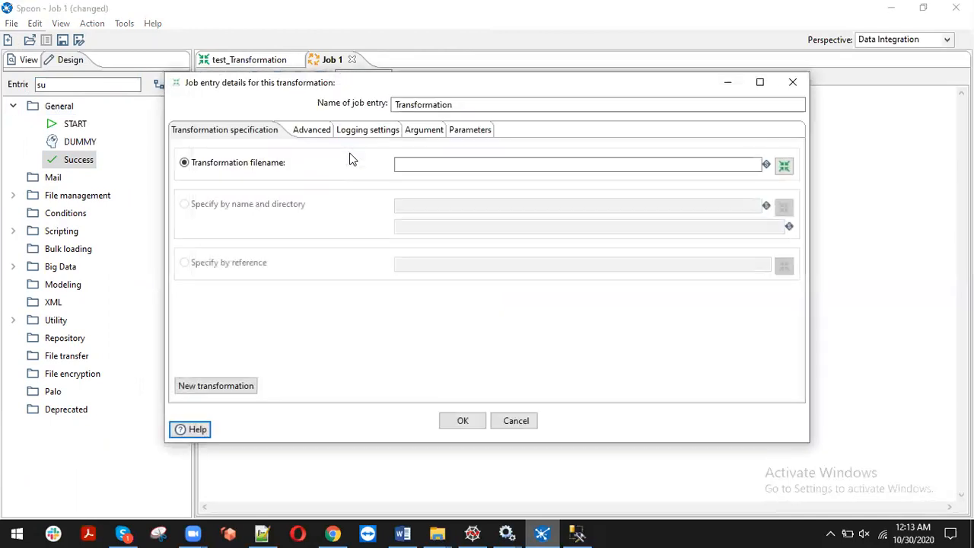
left_click(791, 167)
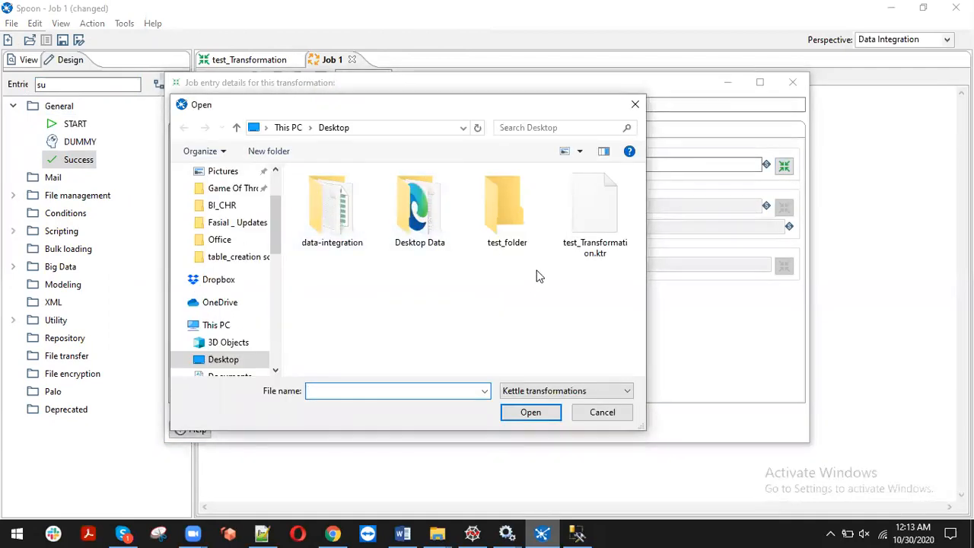
double_click(481, 221)
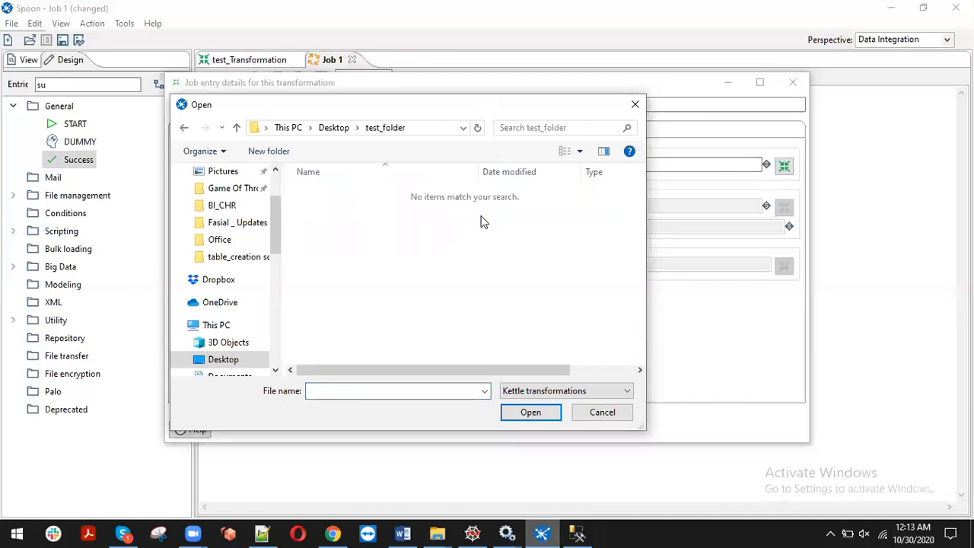
key("BackSpace")
left_click(581, 331)
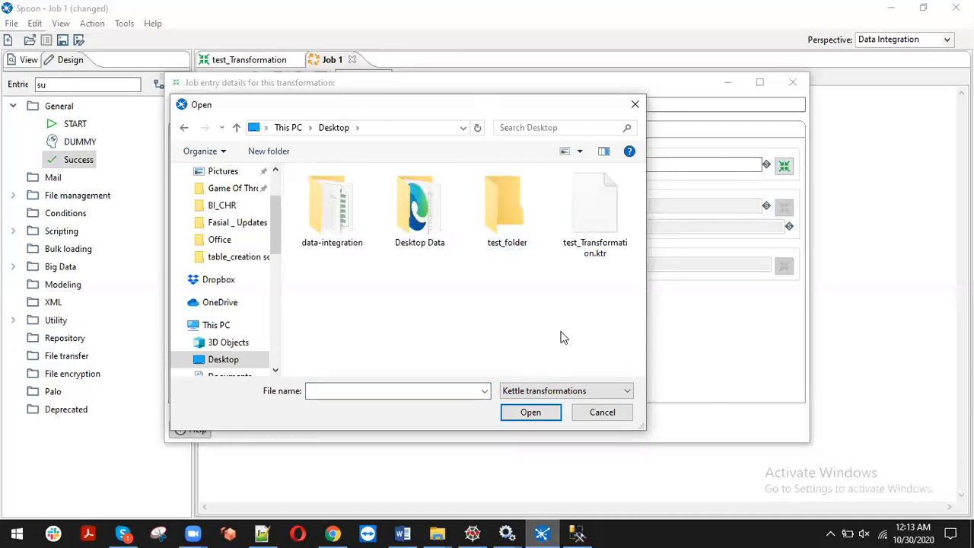
left_click(583, 238)
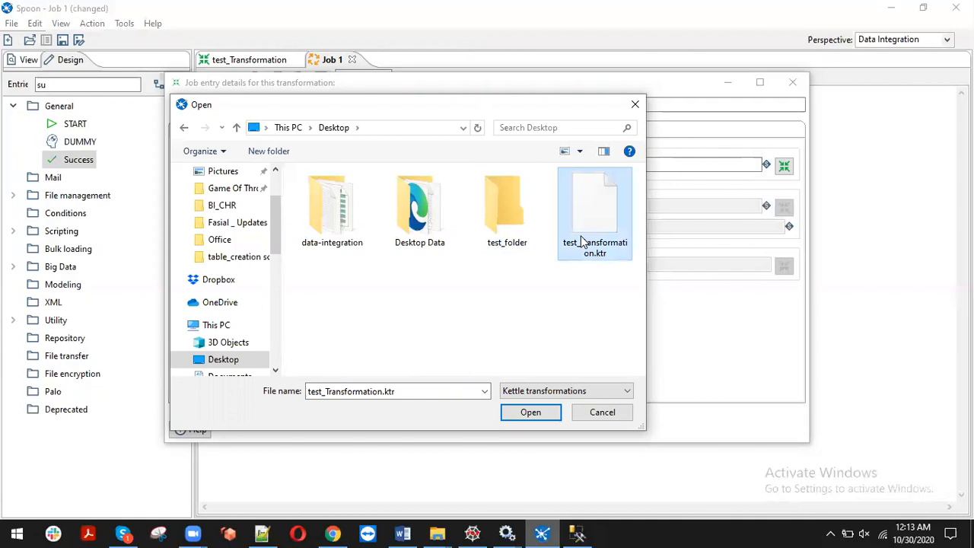
left_click(531, 415)
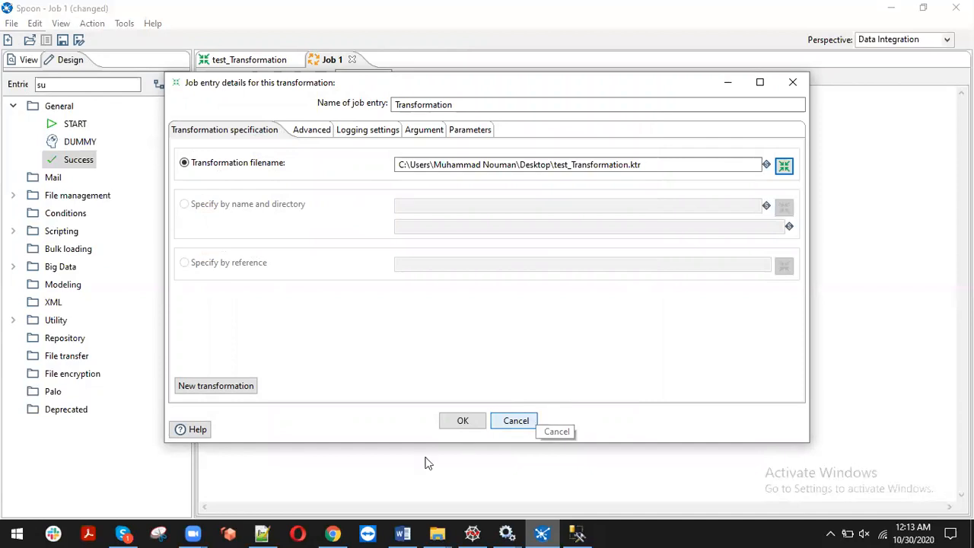
Confirm the entry settings, save the job as test_job, and run it locally
left_click(456, 421)
key("ctrl+s")
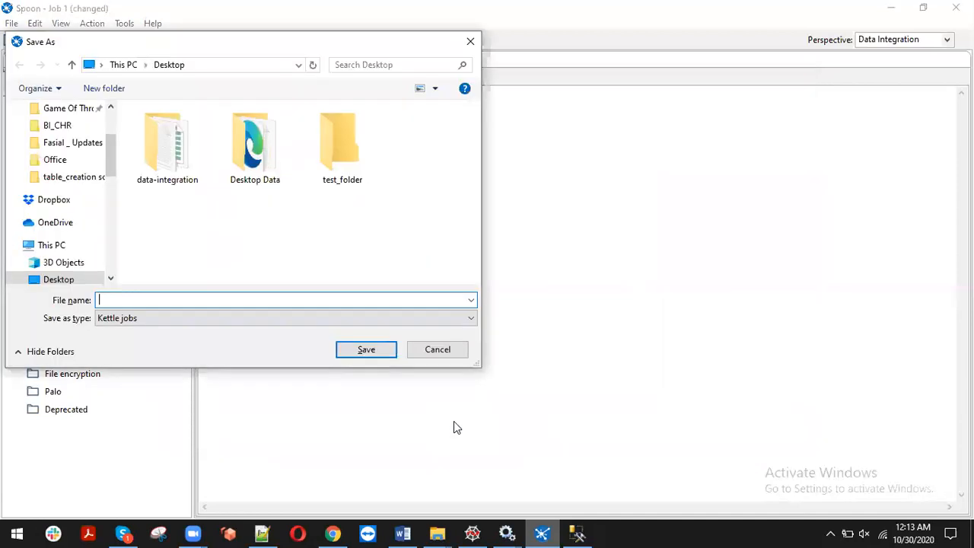
type("jobtest_")
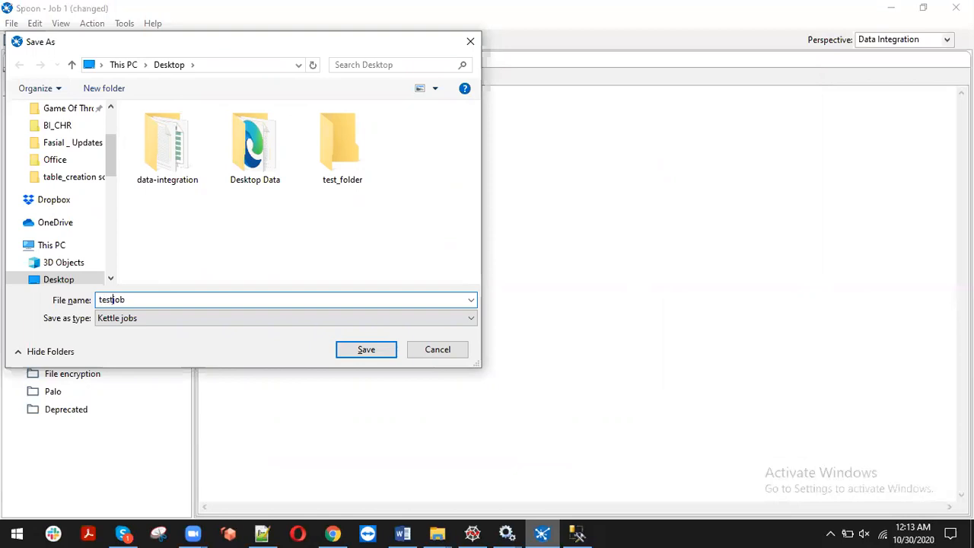
key("Return")
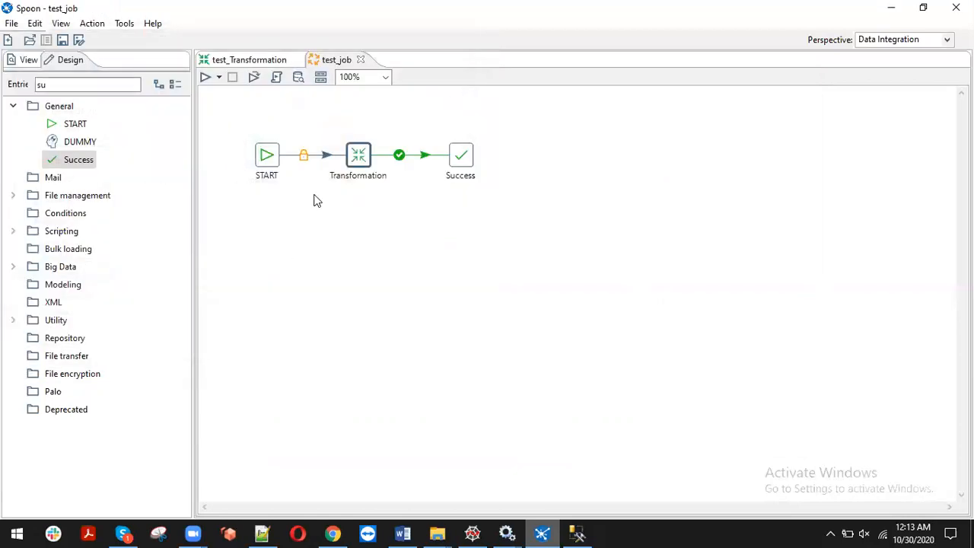
left_click(204, 79)
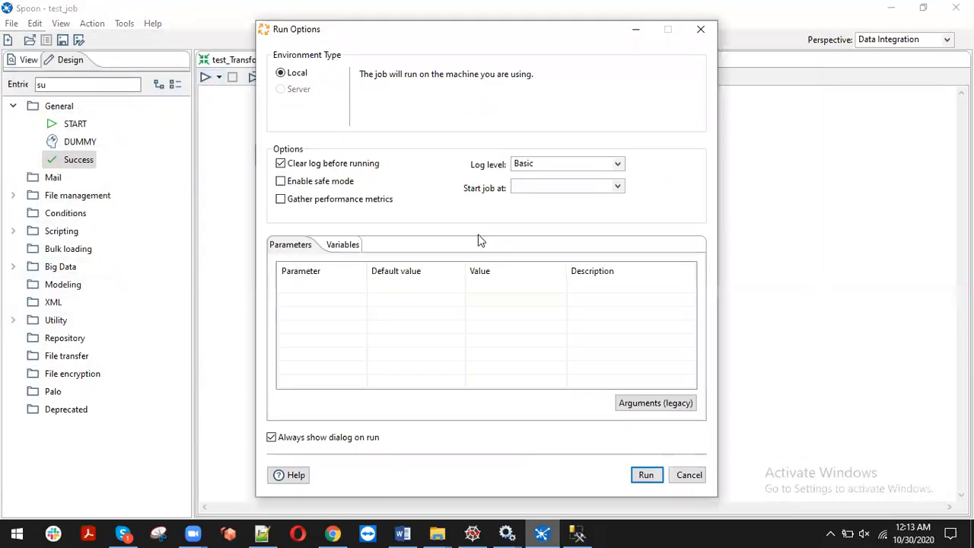
left_click(638, 476)
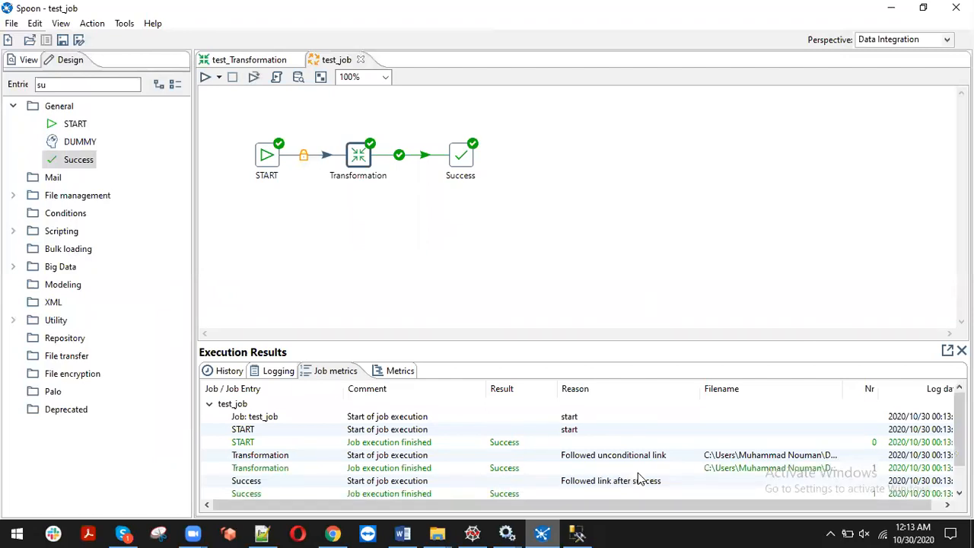
In SSMS, replace the query with 'select * from person.address_2' and run it
left_click(577, 534)
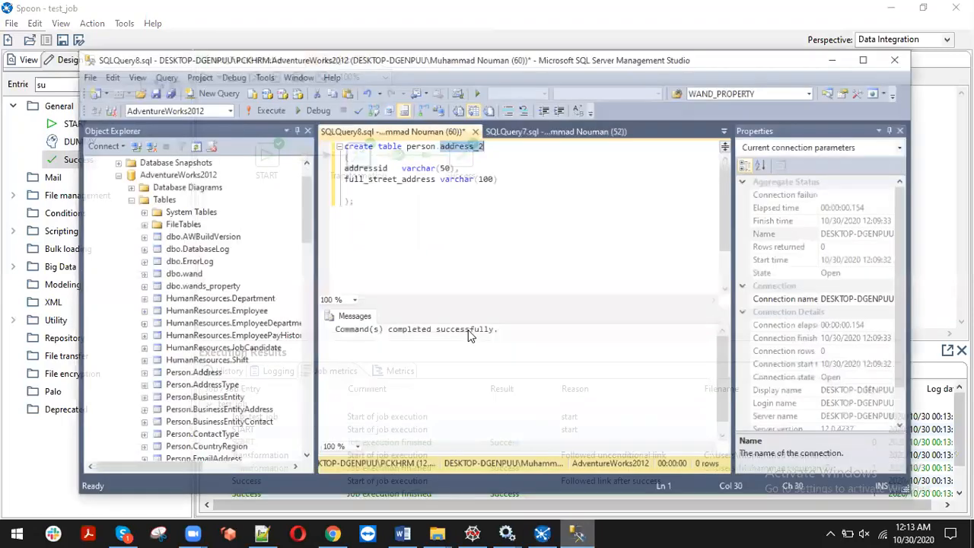
key("ctrl+a")
key("Insert")
key("Delete")
type("se")
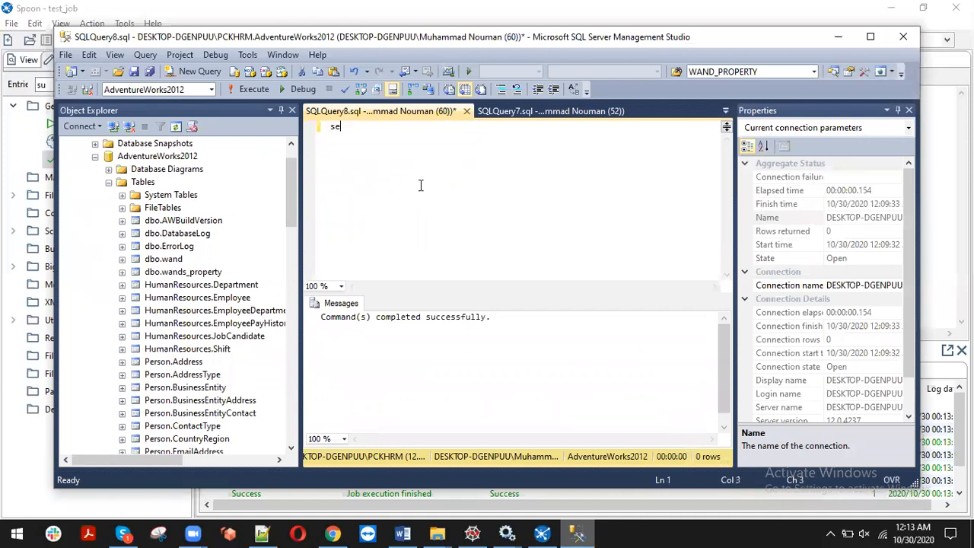
type("lect * from person.")
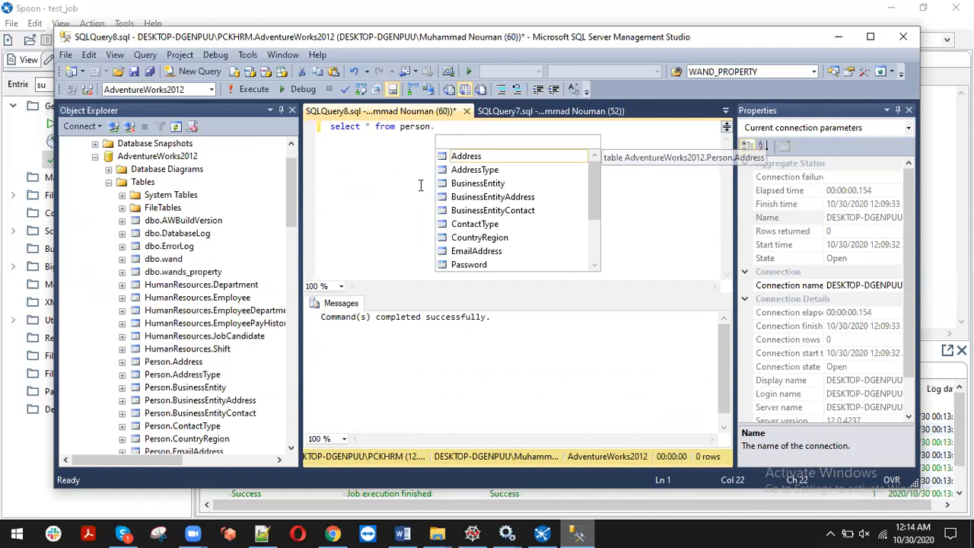
type("address_2")
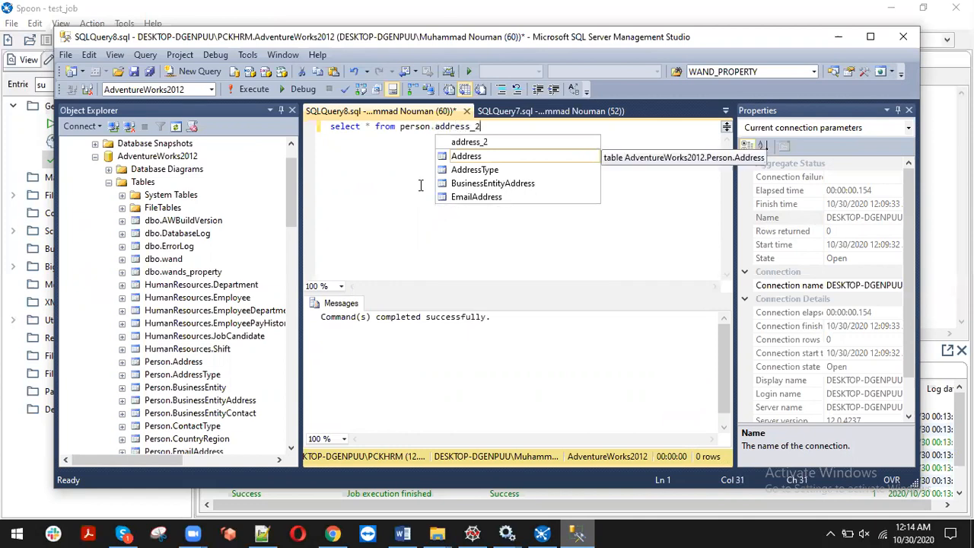
key("F5")
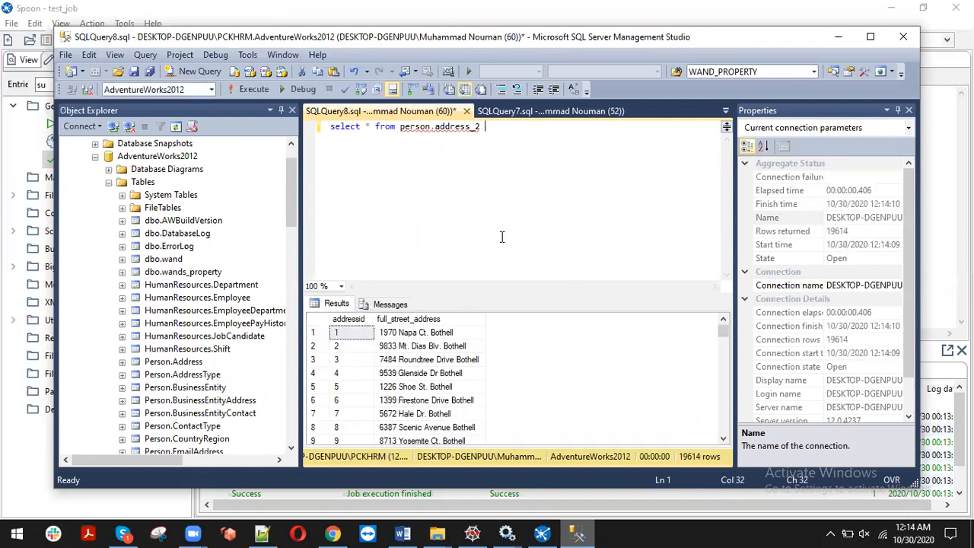
Widen the addressid and full_street_address columns and step down through the returned address rows
left_click_drag(486, 319, 598, 318)
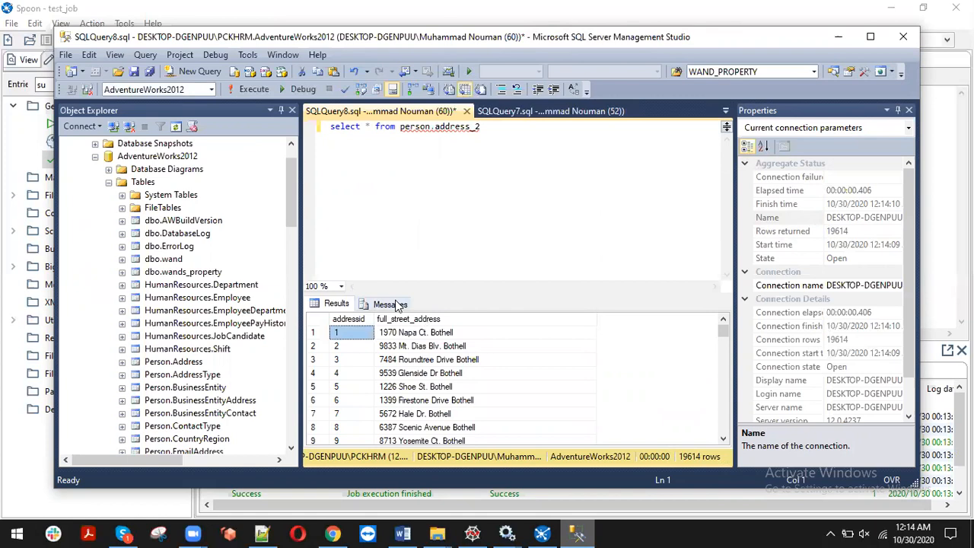
left_click_drag(374, 316, 420, 317)
left_click(509, 346)
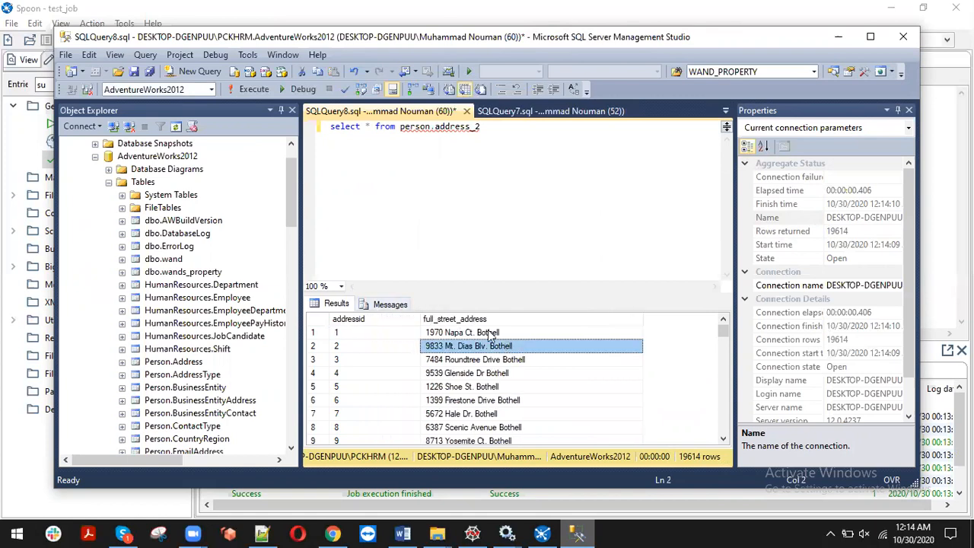
left_click(490, 334)
key("Down")
key("Down")
key("Down")
key("Down")
key("Down")
key("Down")
key("Down")
key("Down")
key("Down")
key("Down")
key("Down")
key("Down")
key("Down")
key("Down")
key("Down")
key("Down")
key("Down")
key("Down")
key("Down")
key("Down")
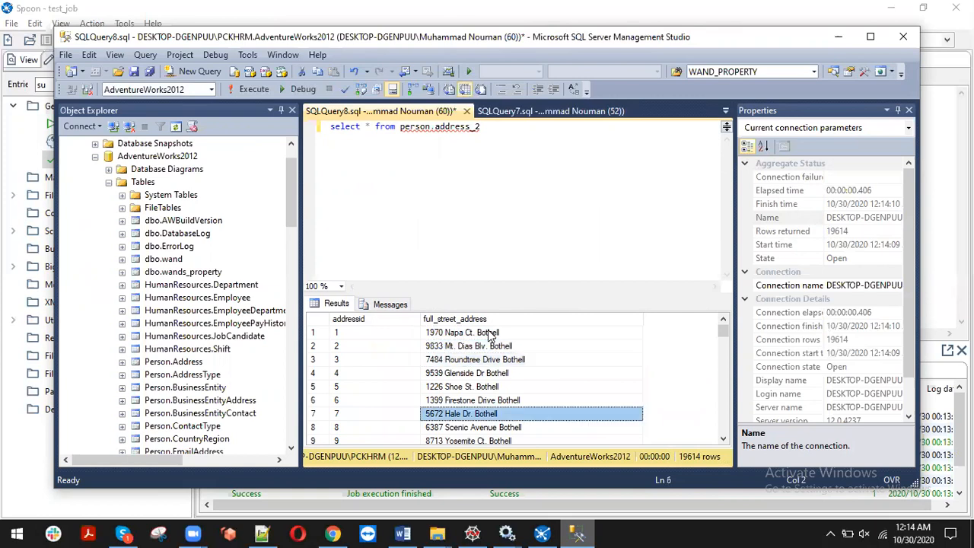
key("Down")
key("Down")
key("Down")
key("Down")
key("Down")
key("Down")
key("Down")
key("Down")
key("Down")
key("Down")
key("Down")
key("Down")
key("Down")
key("Down")
key("Down")
key("Down")
key("Down")
key("Down")
key("Down")
key("Down")
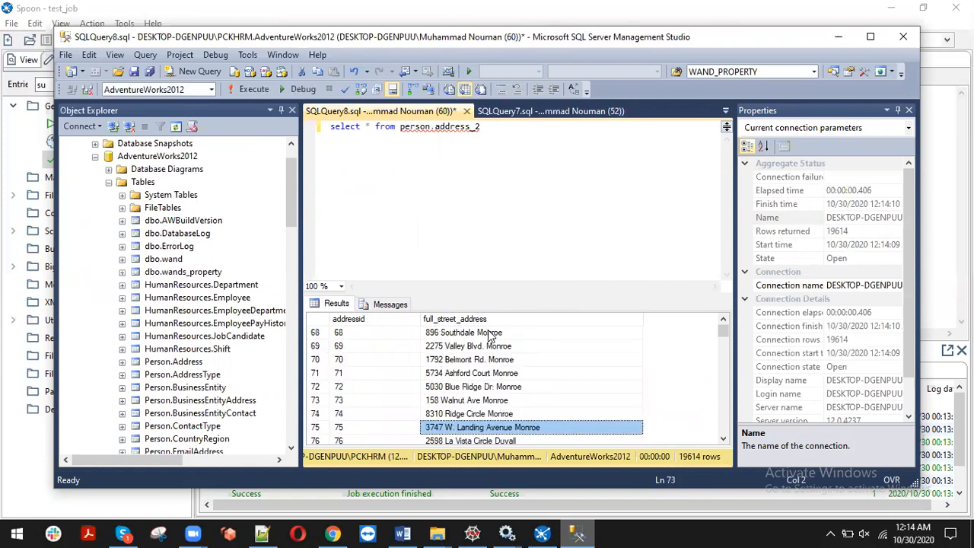
key("Down")
key("Down")
key("Down")
key("Down")
key("Down")
key("Down")
key("Down")
key("Down")
key("Down")
key("Down")
key("Down")
key("Down")
key("Down")
key("Down")
key("Down")
key("Down")
key("Down")
key("Down")
key("Down")
key("Down")
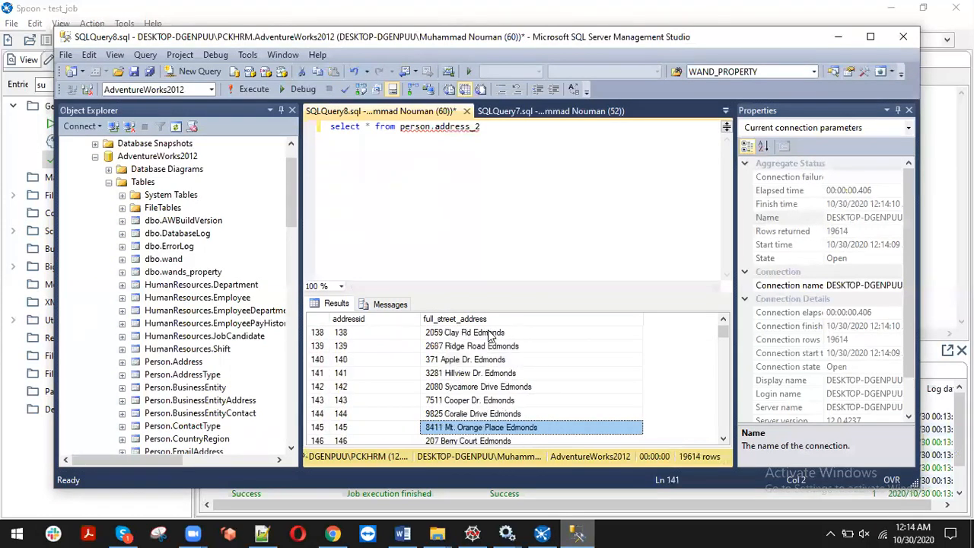
key("Down")
key("Down")
key("Down")
key("Down")
key("Down")
key("Down")
key("Down")
key("Down")
key("Down")
key("Down")
key("Down")
key("Down")
key("Down")
key("Down")
key("Down")
key("Down")
key("Down")
key("Down")
key("Down")
key("Down")
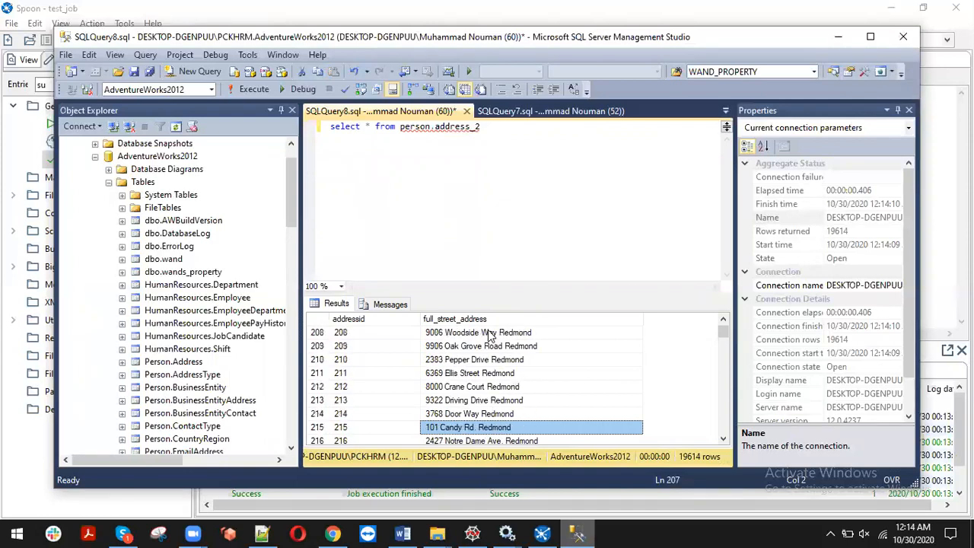
left_click(589, 528)
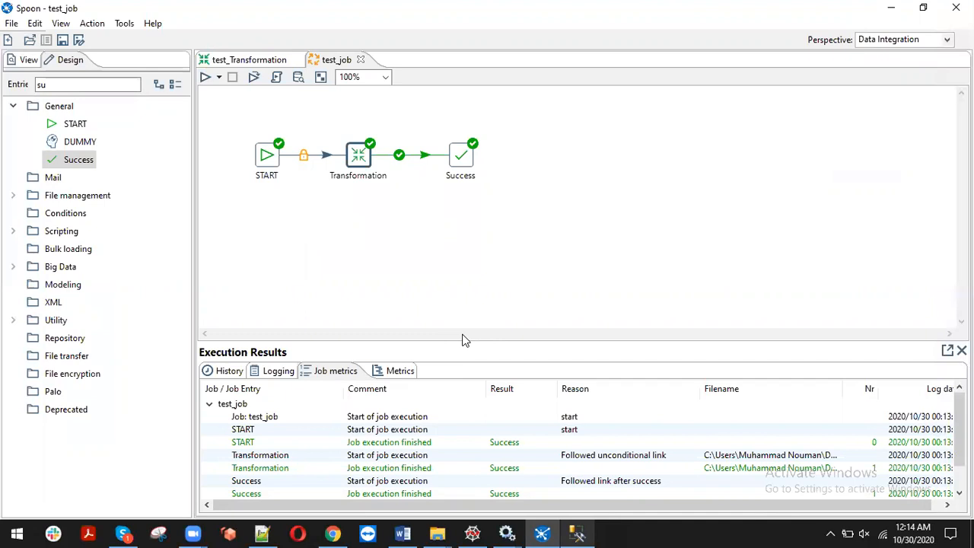
Bring up the test_Transformation design in Spoon
left_click(251, 61)
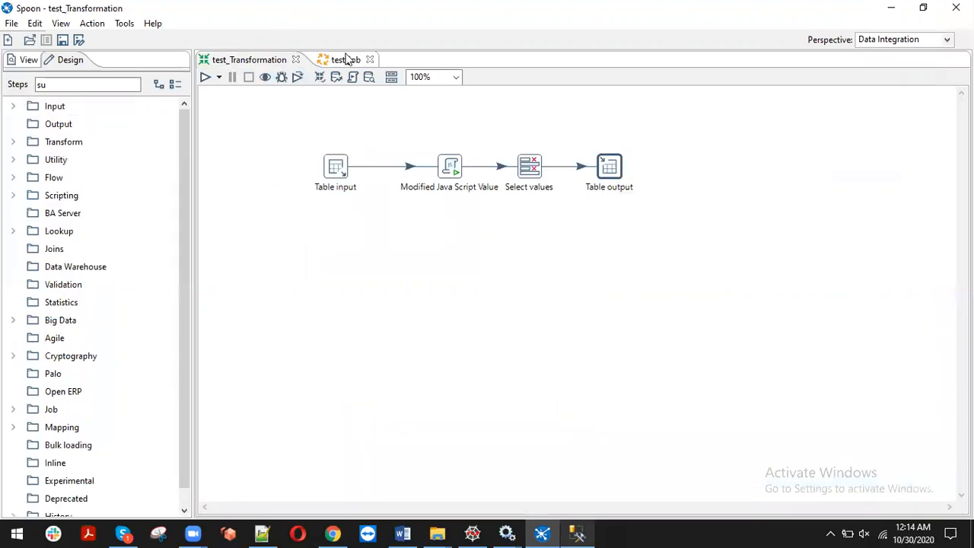